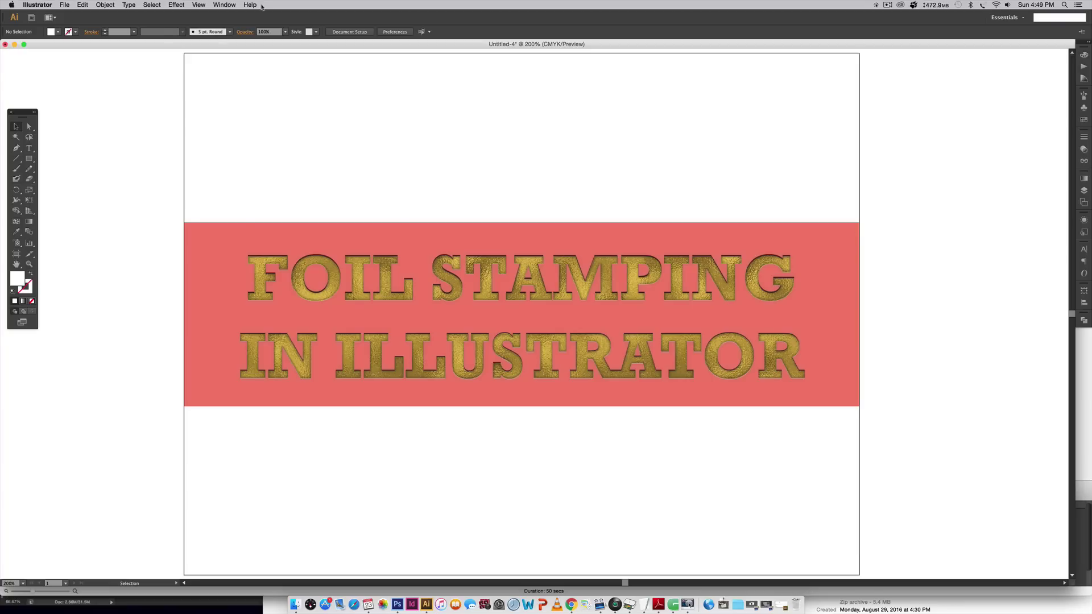
Step: Create a new landscape Letter document, 11 × 8.5 in, in CMYK mode with High (300 ppi) raster effects
left_click(64, 5)
left_click(80, 13)
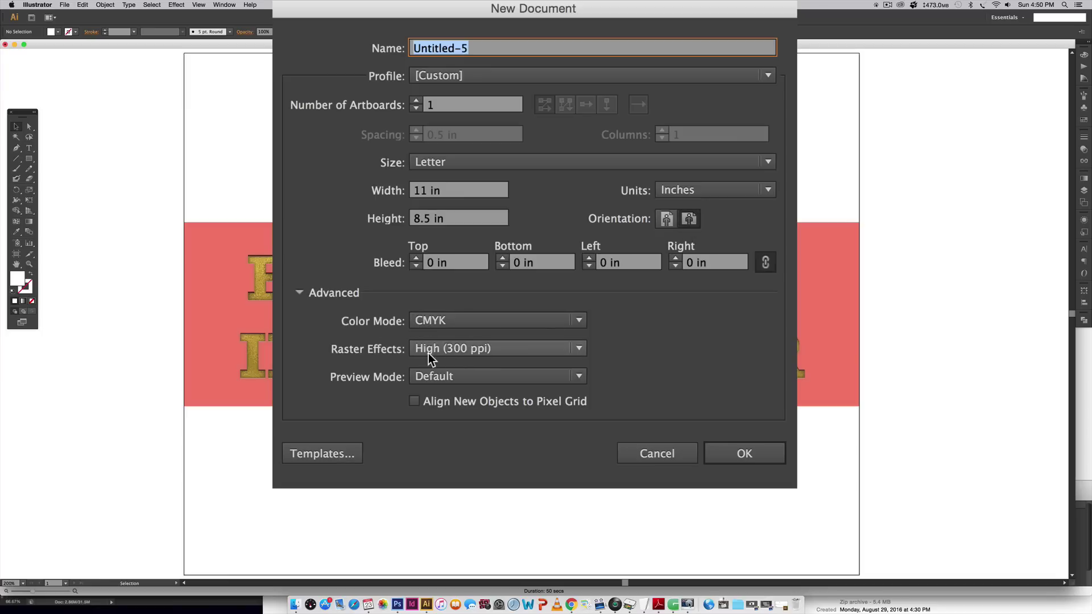
left_click(300, 293)
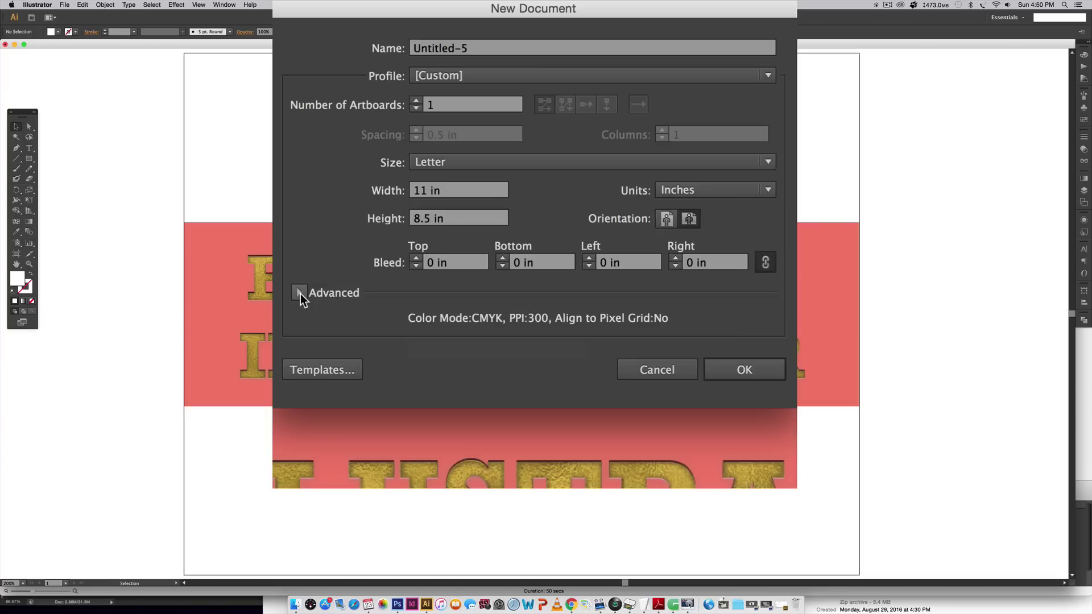
left_click(299, 293)
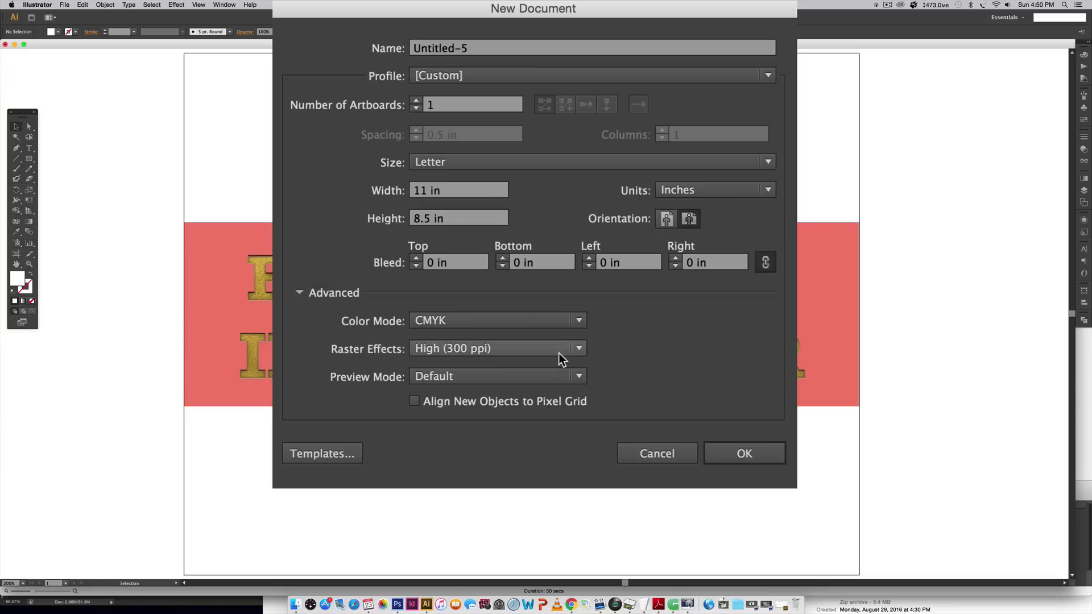
left_click(730, 449)
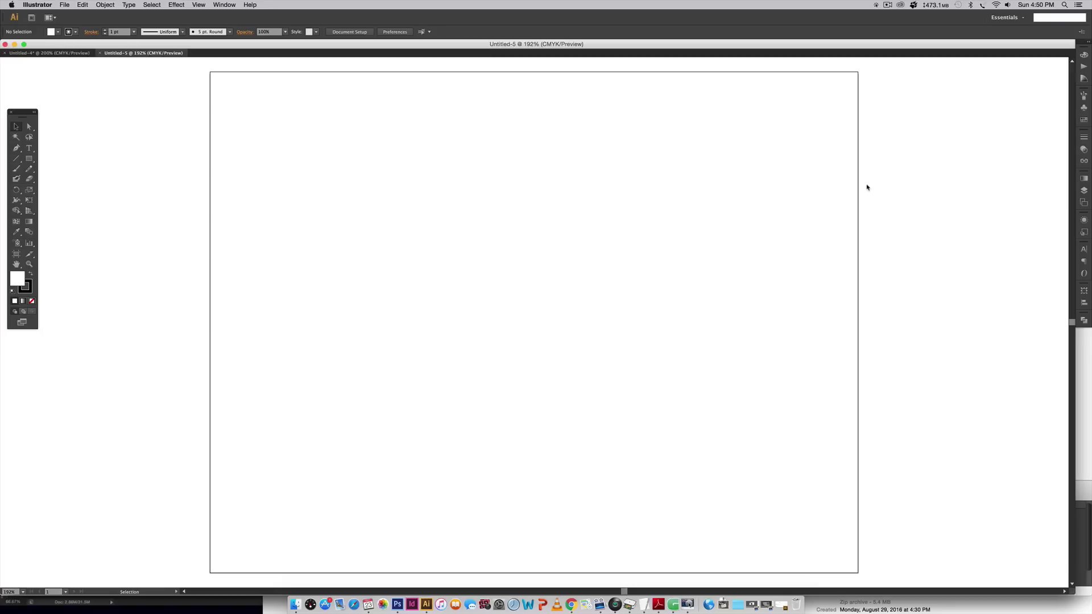
left_click(867, 187)
key("space")
key("super")
key("alt")
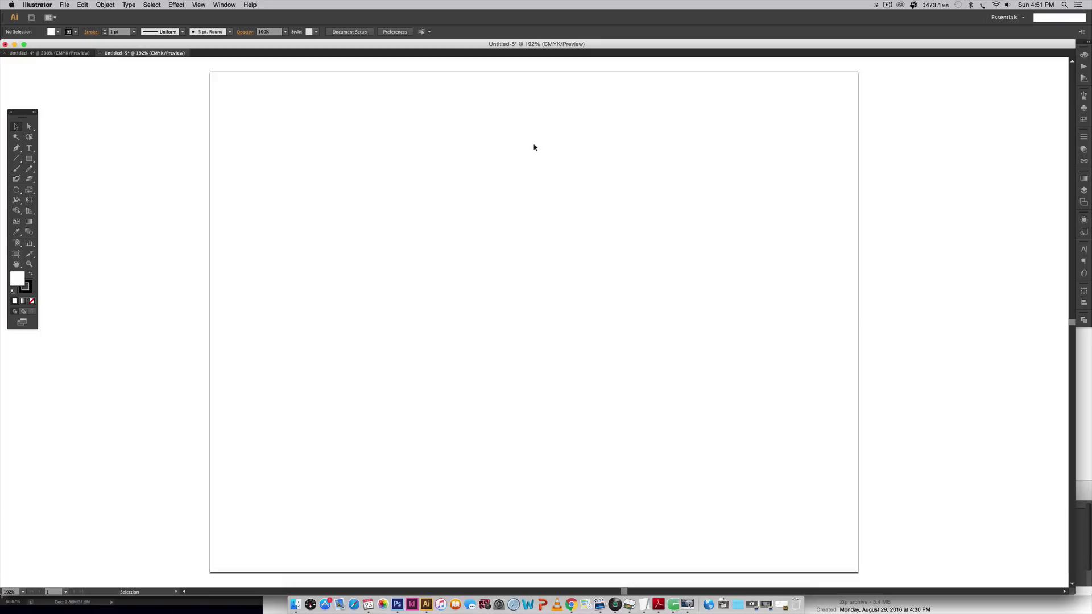
Step: Place gold-hot-foil.jpg from the gold folder of the seamless jpgs onto the artboard
left_click(66, 5)
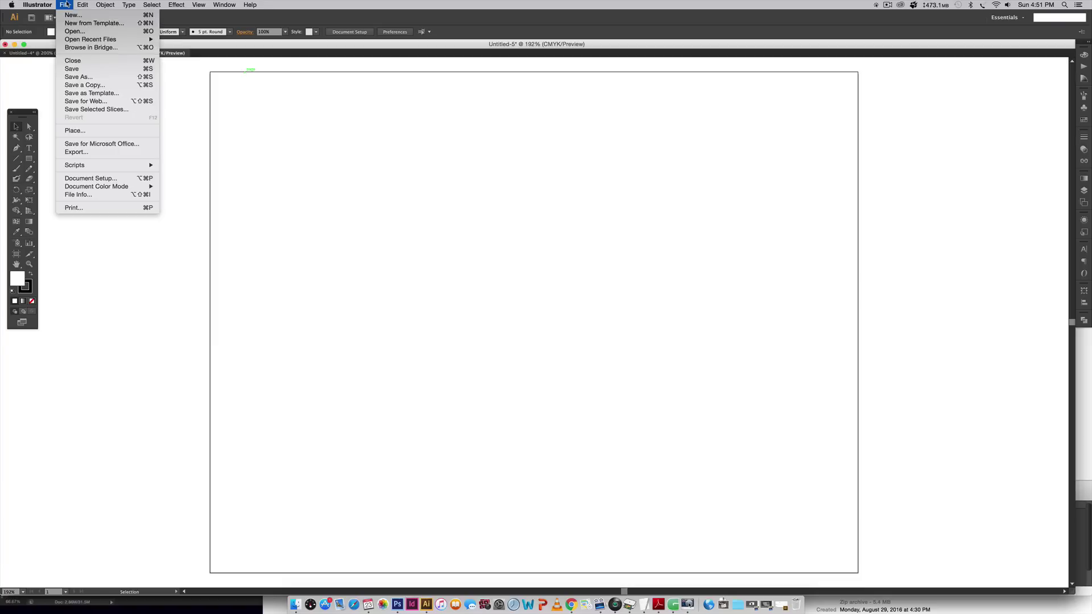
left_click(74, 132)
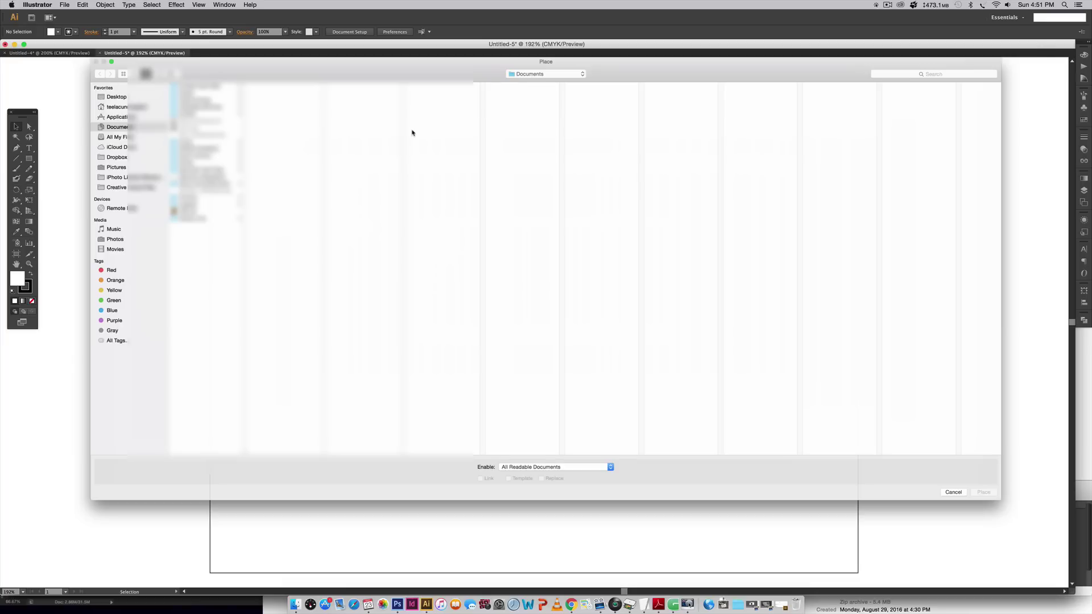
left_click(693, 98)
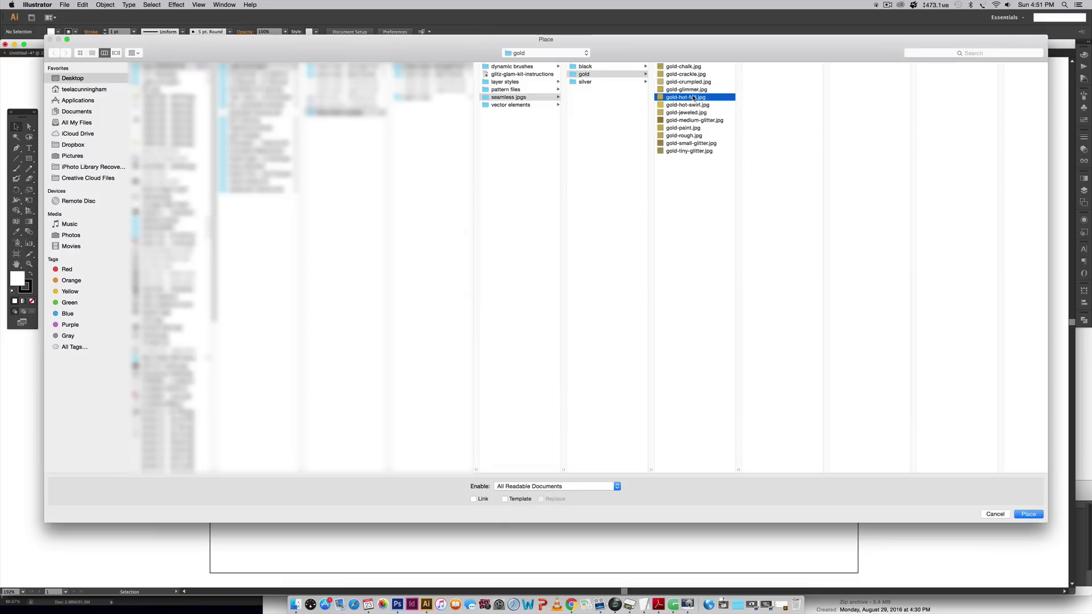
left_click(1030, 514)
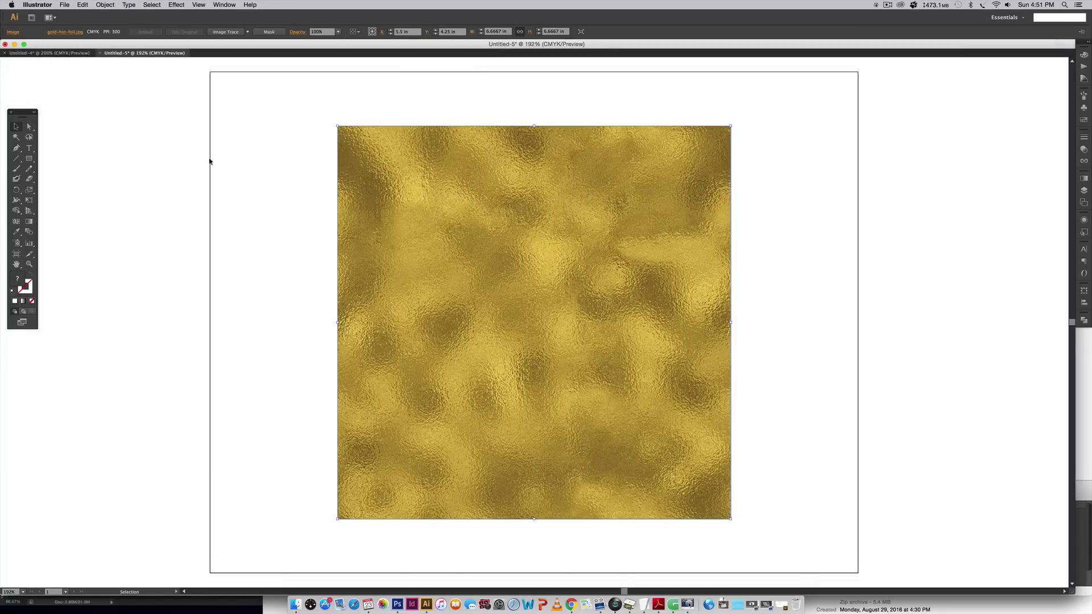
Step: Rasterize the placed gold foil image so that it is embedded in the document
left_click(108, 5)
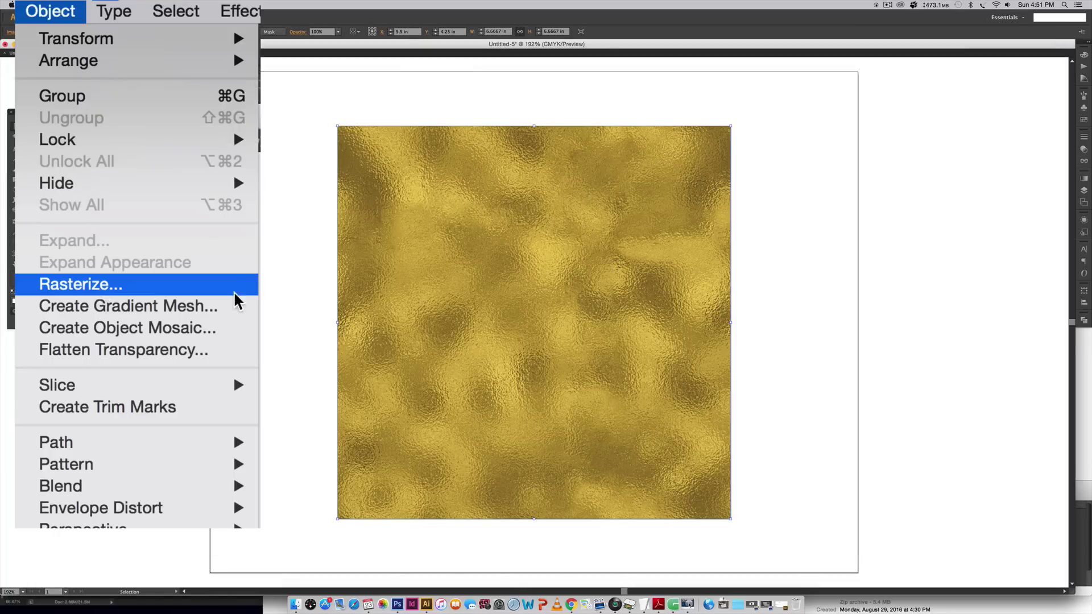
left_click(171, 103)
left_click(628, 378)
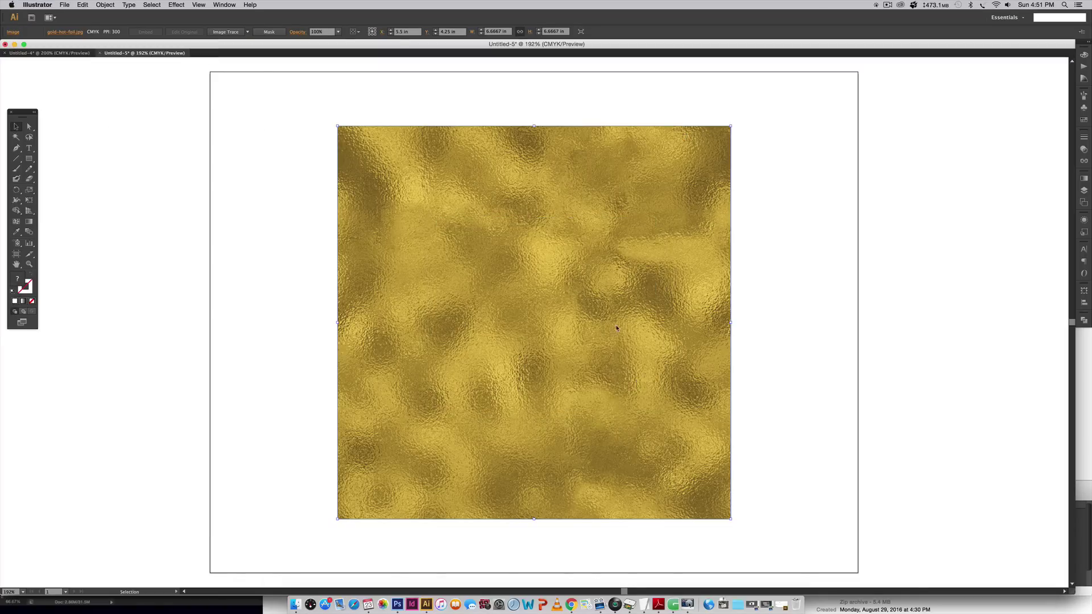
Step: Select all unused swatches in the document and delete them
left_click(1083, 120)
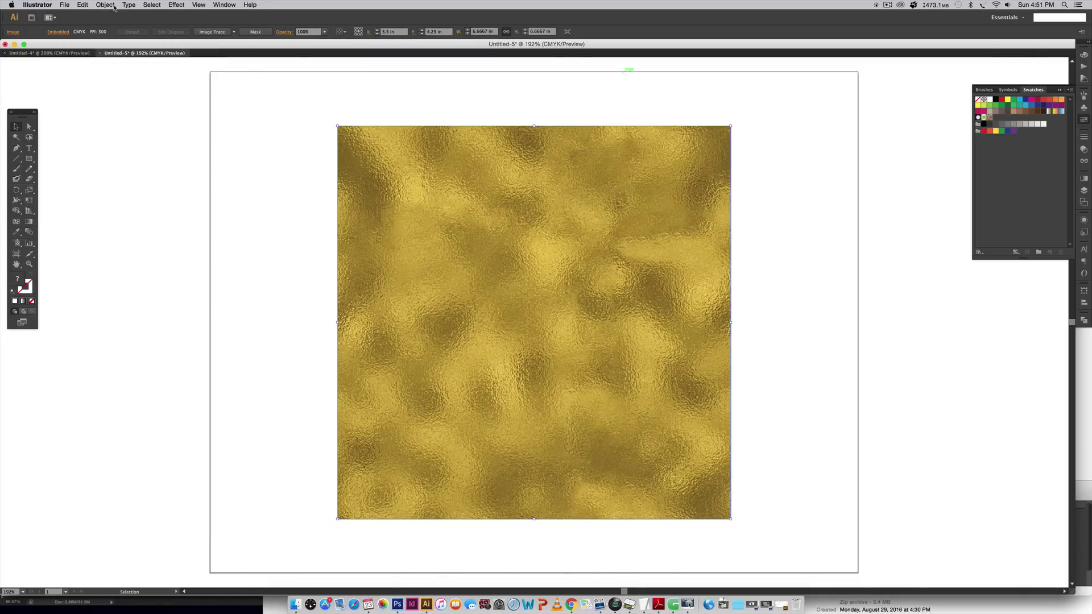
left_click(224, 5)
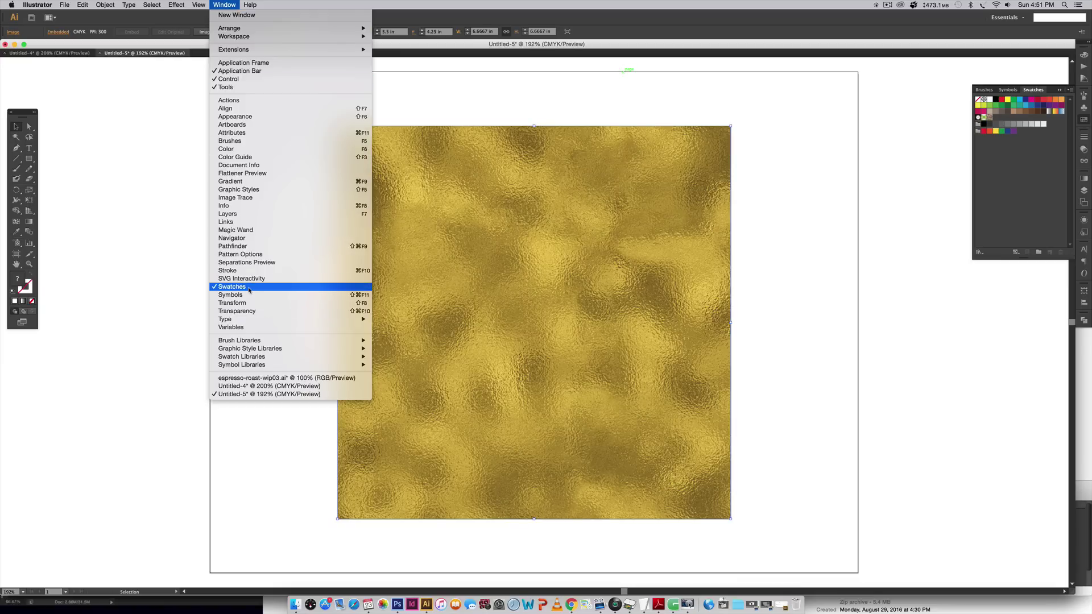
left_click(1035, 193)
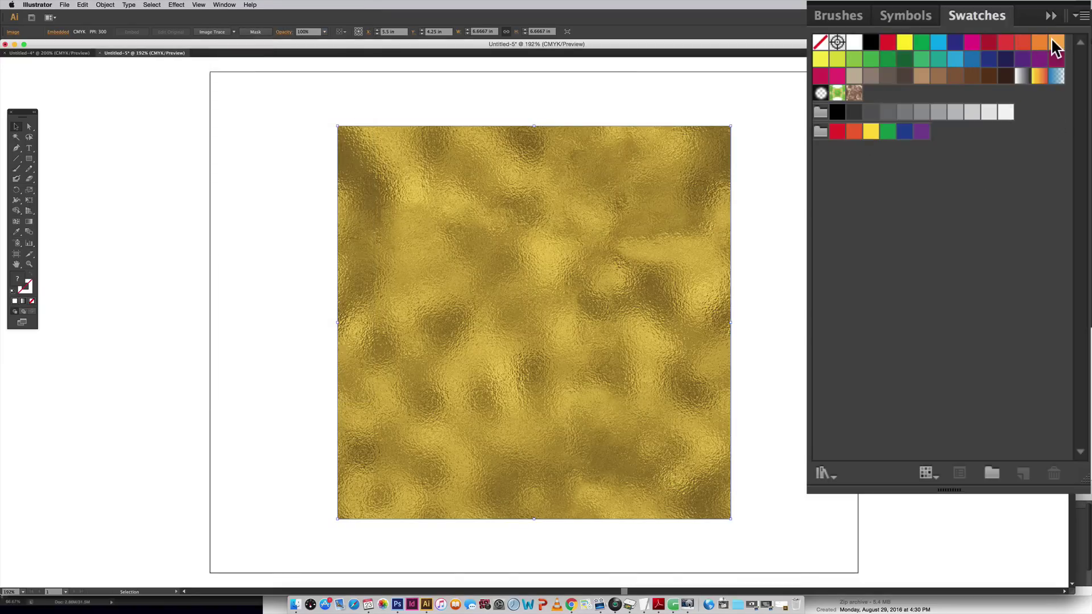
left_click(1082, 20)
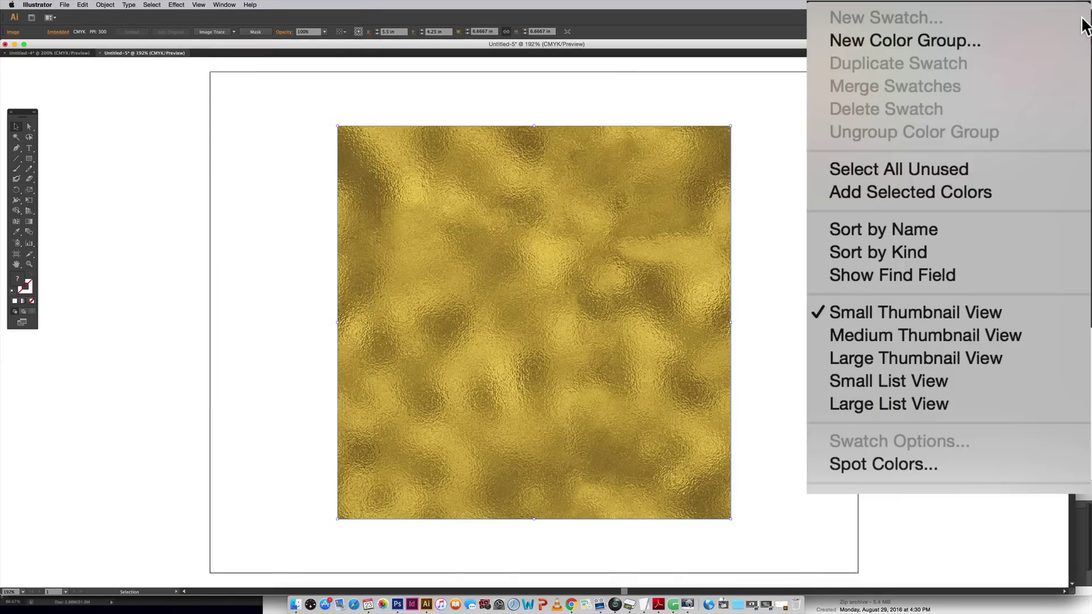
left_click(974, 170)
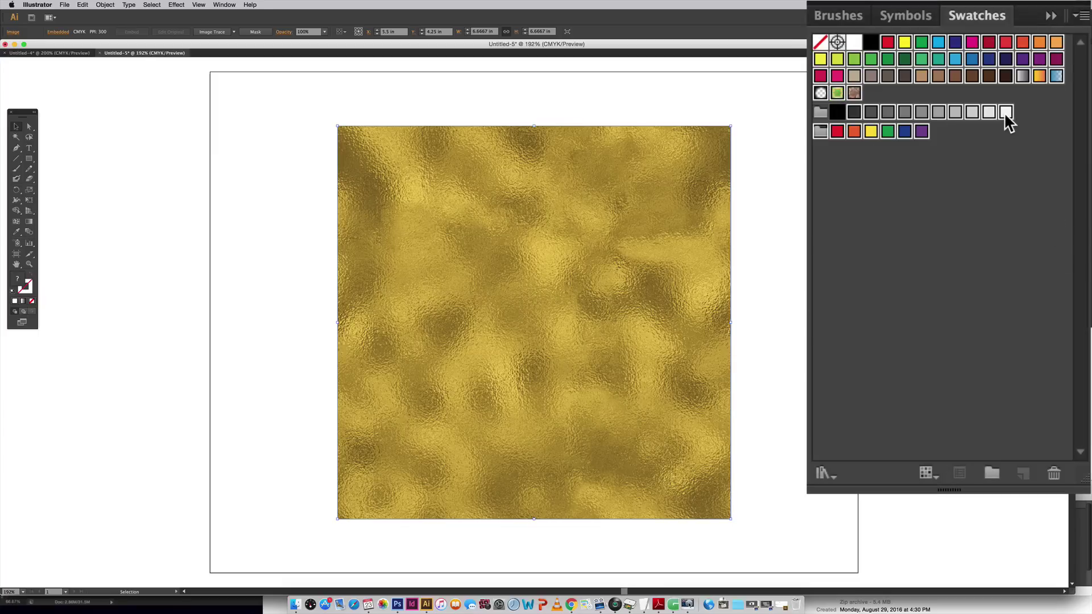
left_click_drag(1009, 117, 1053, 472)
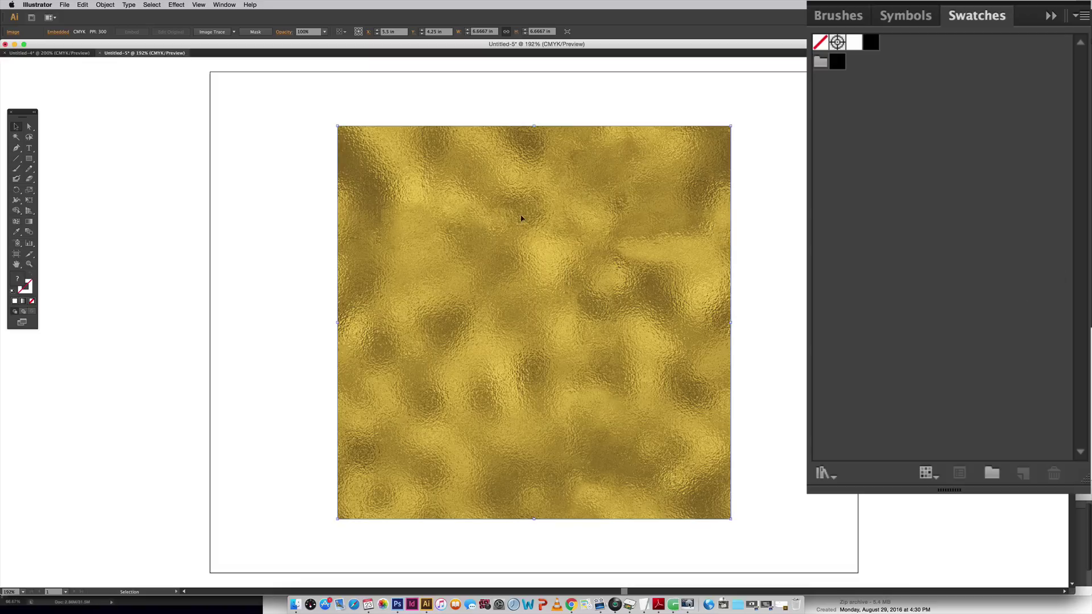
Step: Make a pattern swatch from the gold foil image and delete the image from the artboard
left_click_drag(650, 212, 853, 143)
key("BackSpace")
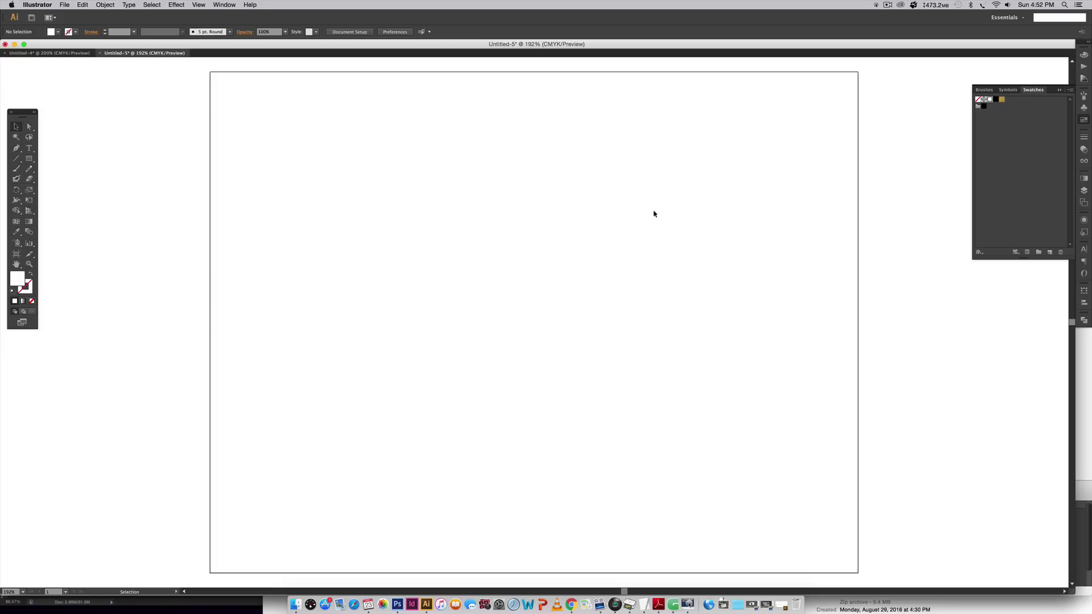
Step: Draw a rectangle about 11 × 5 in across the full artboard width and fill it with coral, about M 61 and Y 46
key("m")
left_click_drag(209, 164, 858, 460)
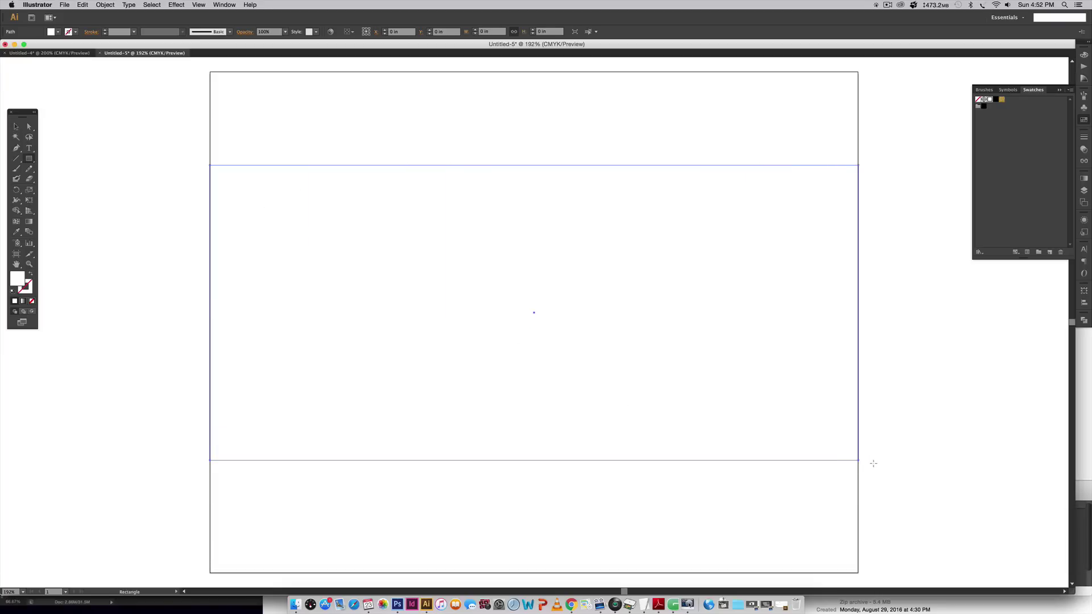
left_click(1084, 56)
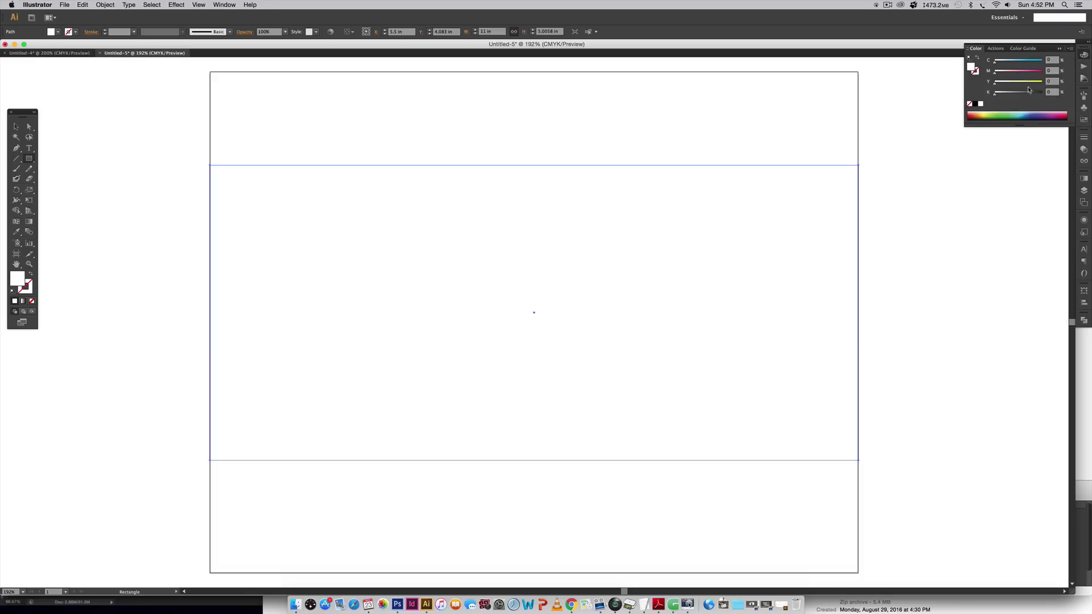
left_click_drag(995, 72, 1017, 86)
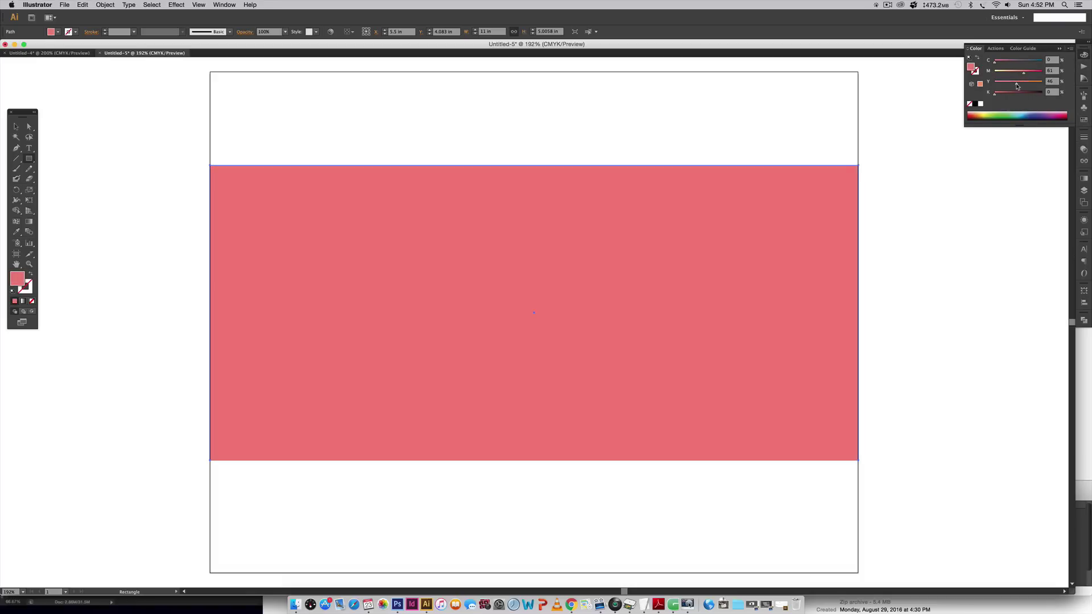
key("v")
left_click(637, 127)
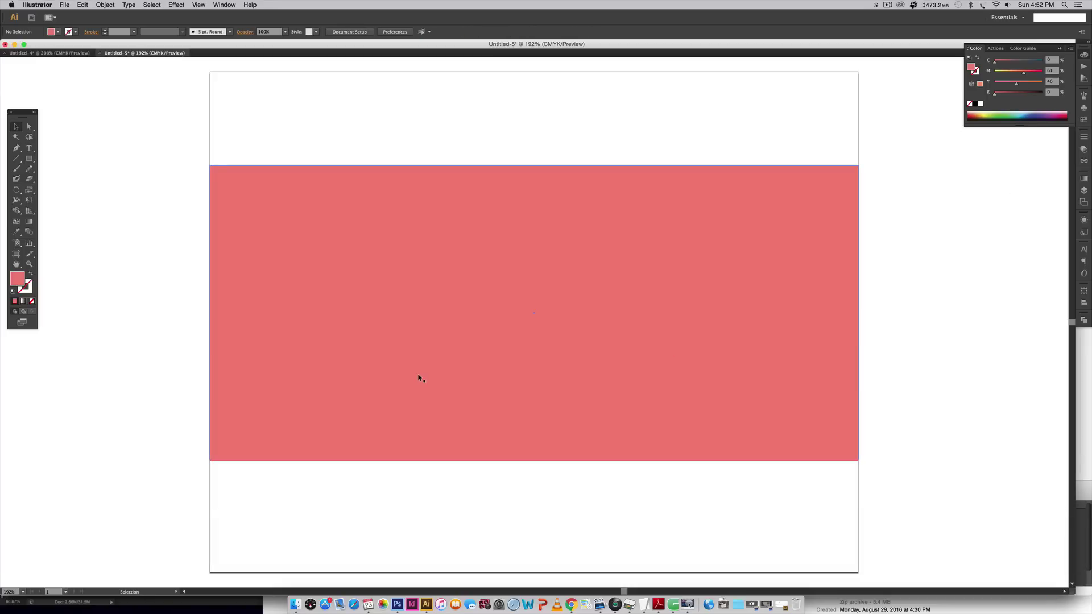
Step: Add the text FOIL STAMP on the coral rectangle and scale it up to about 7.7 in wide
key("t")
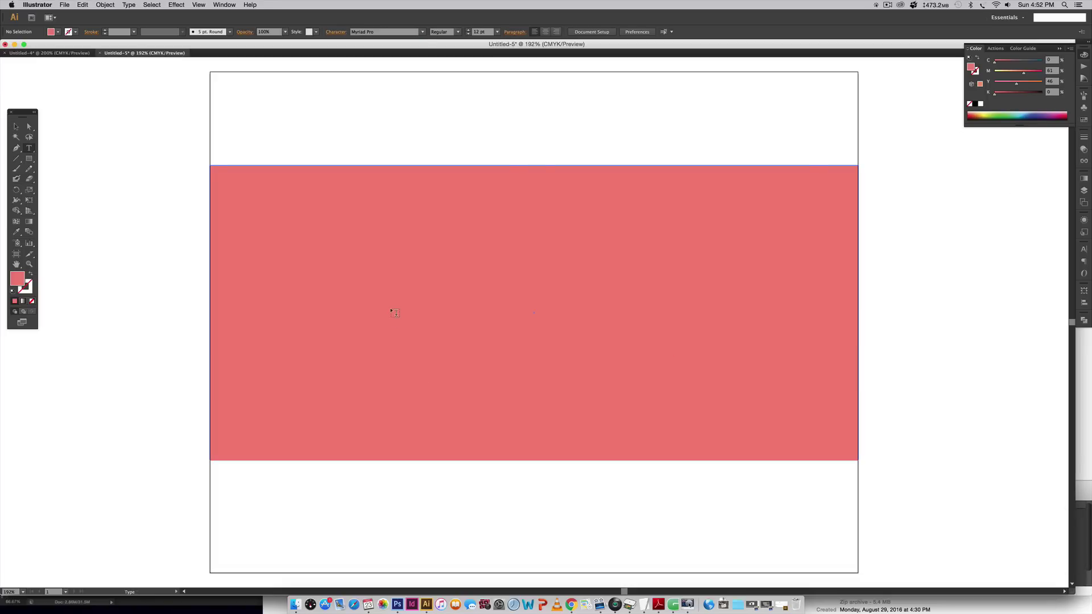
left_click(400, 308)
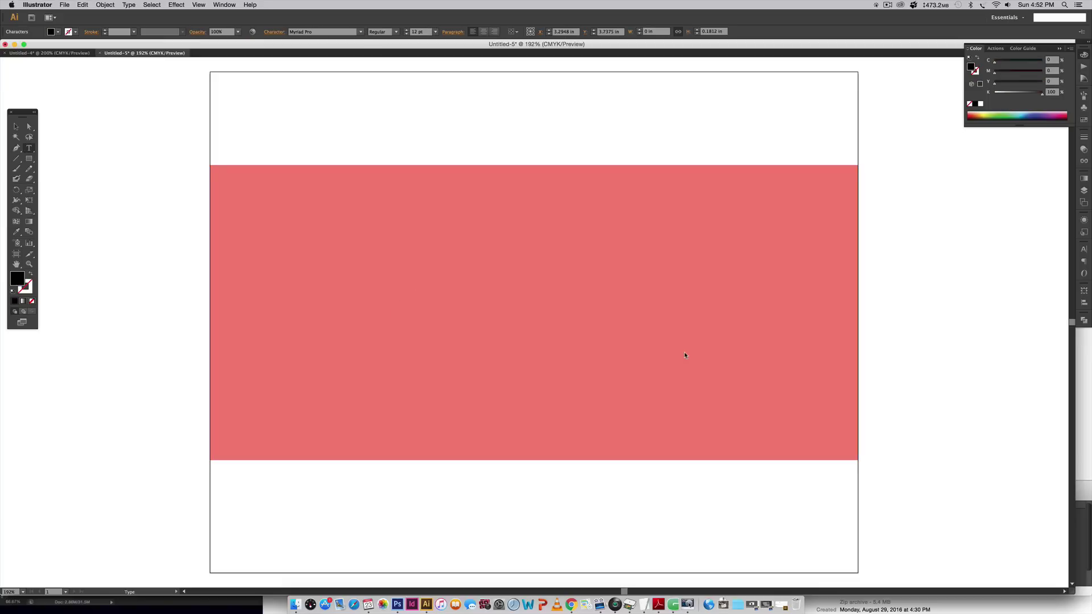
type("t")
key("BackSpace")
type("F")
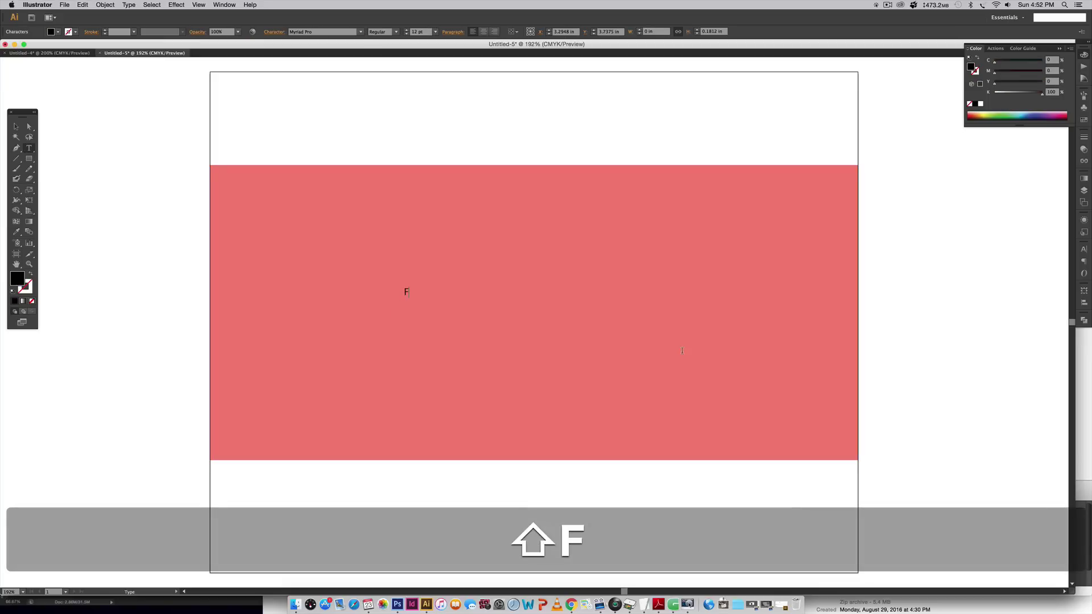
type("OIL STAMP")
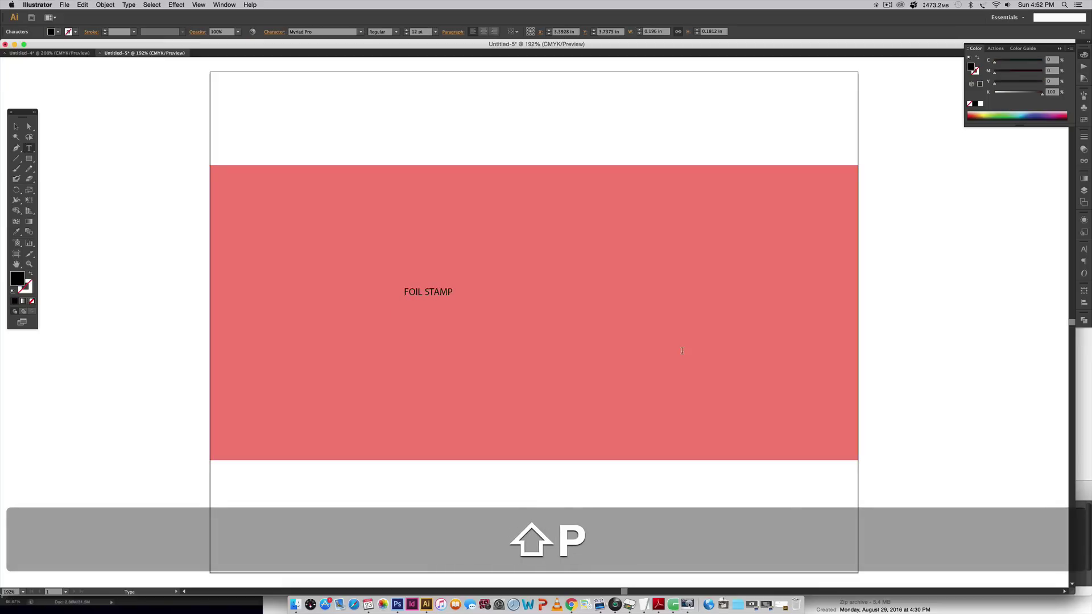
left_click(16, 126)
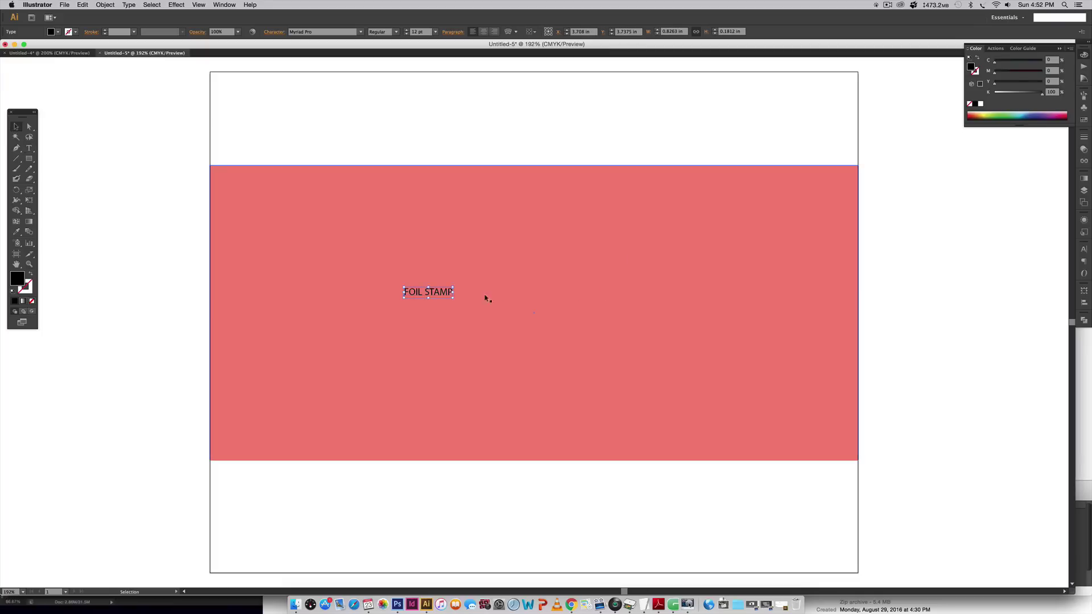
left_click_drag(453, 291, 723, 307)
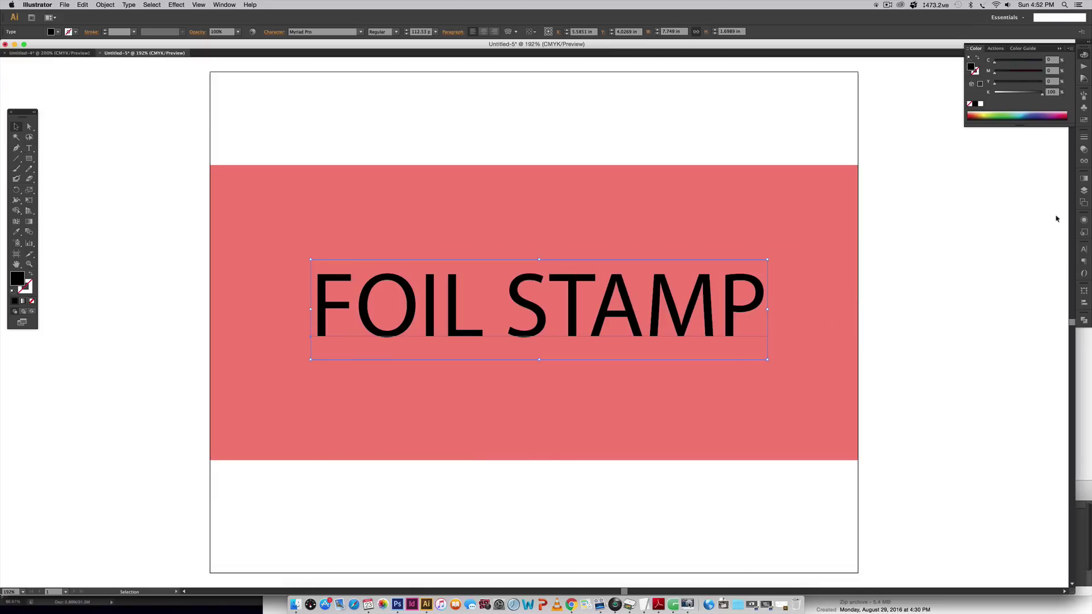
Step: Set the FOIL STAMP text in Rockwell Bold and reposition it to sit centred on the coral rectangle
left_click(1085, 249)
left_click(931, 205)
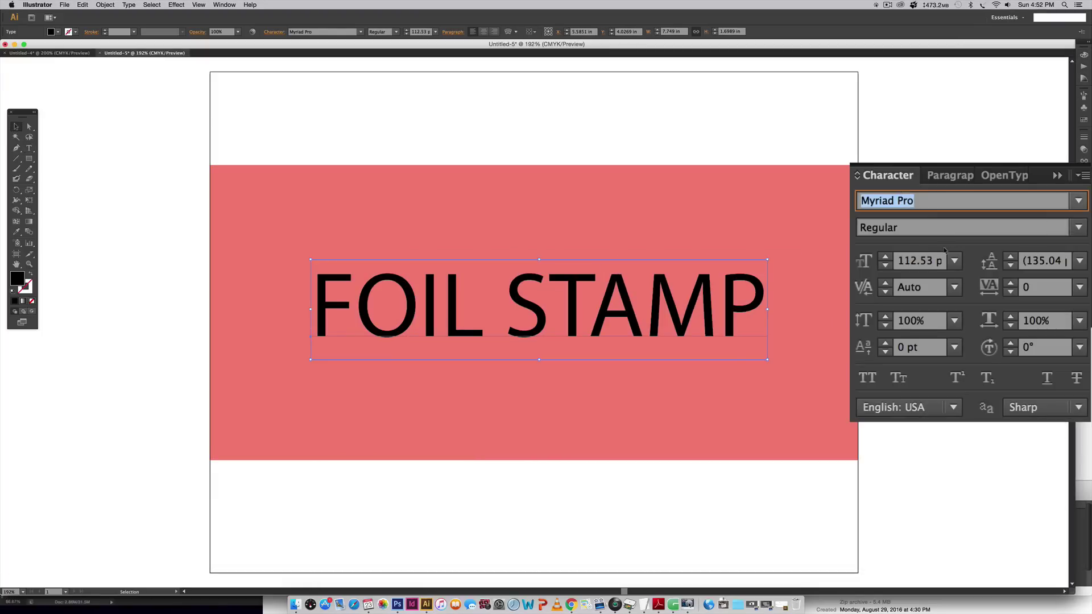
type("Rockwell")
key("Return")
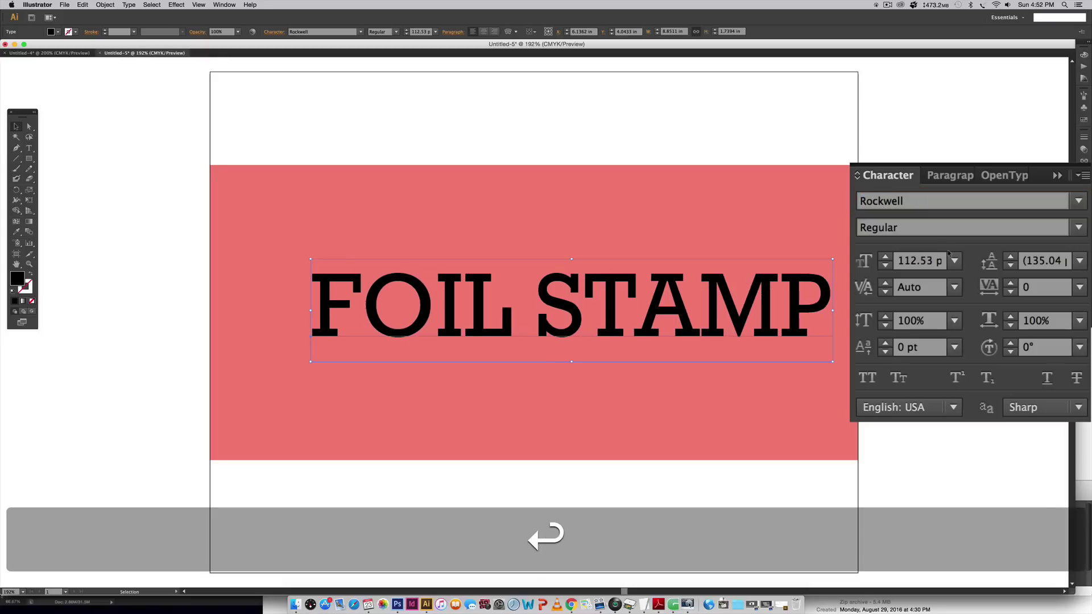
left_click_drag(680, 309, 652, 306)
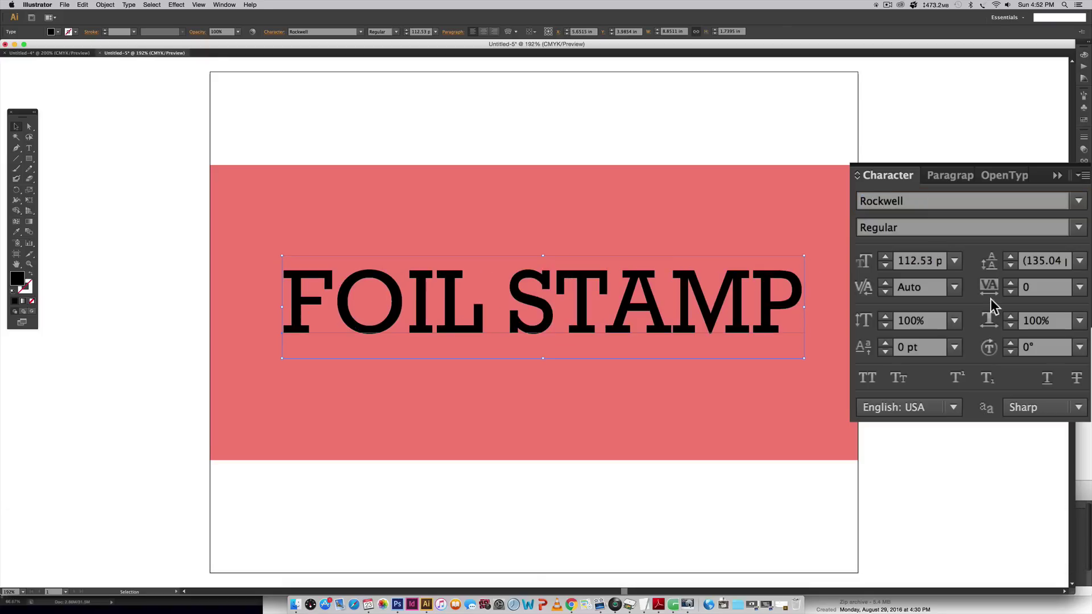
left_click(1078, 228)
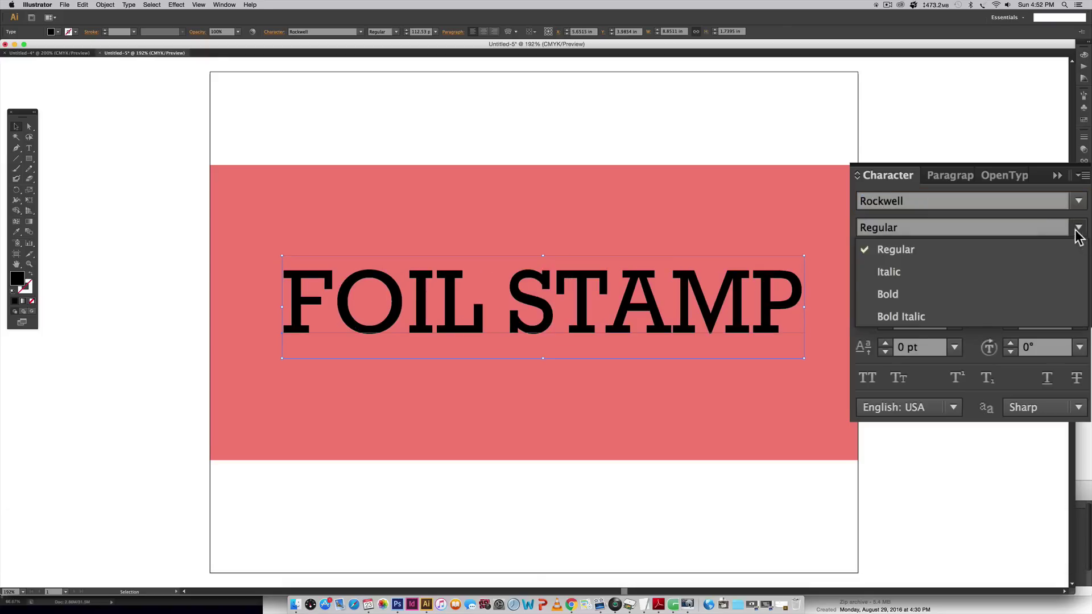
left_click(891, 292)
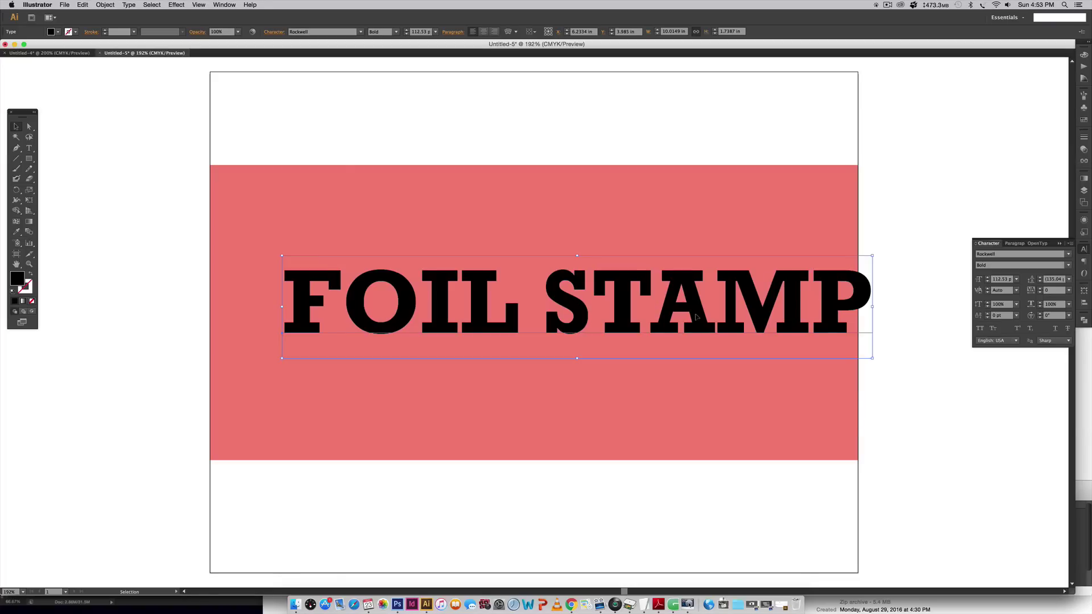
left_click_drag(695, 314, 653, 314)
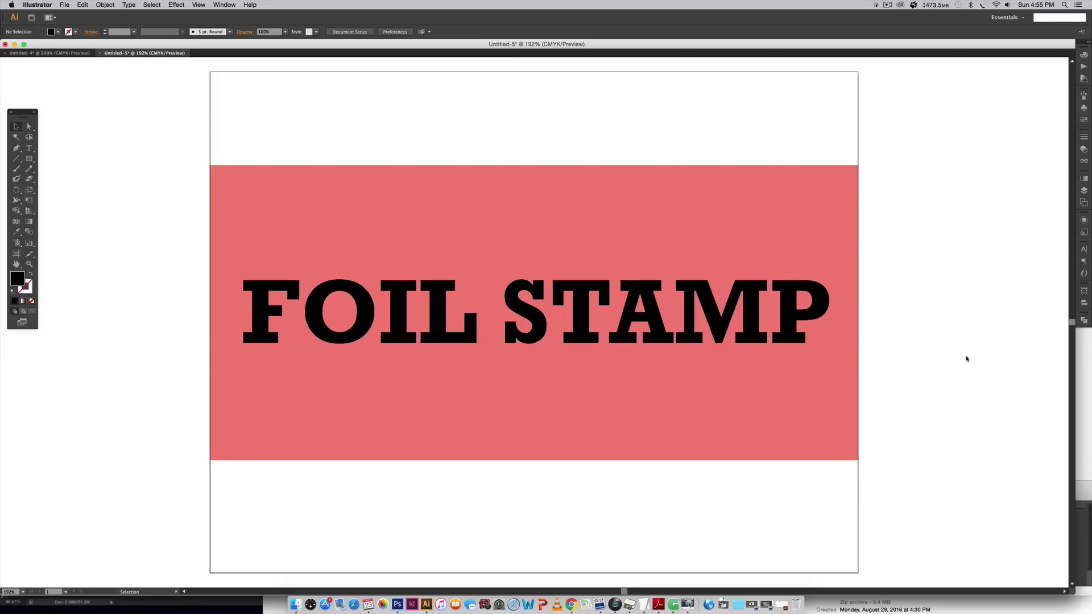
Step: Add a new fill to the FOIL STAMP text and set it to the gold foil pattern swatch
left_click(744, 322)
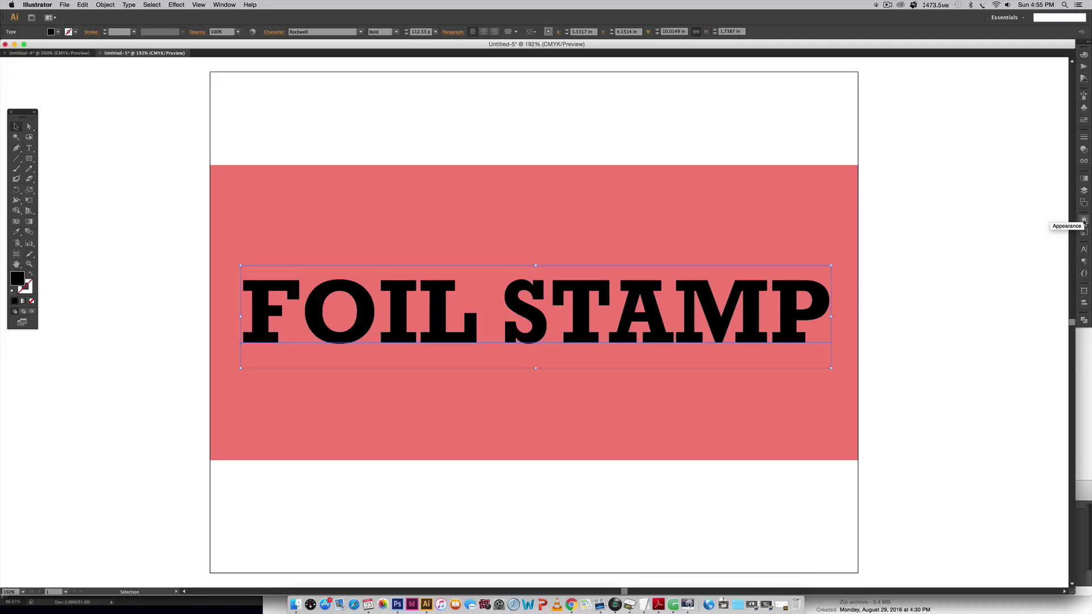
left_click(224, 5)
left_click(239, 109)
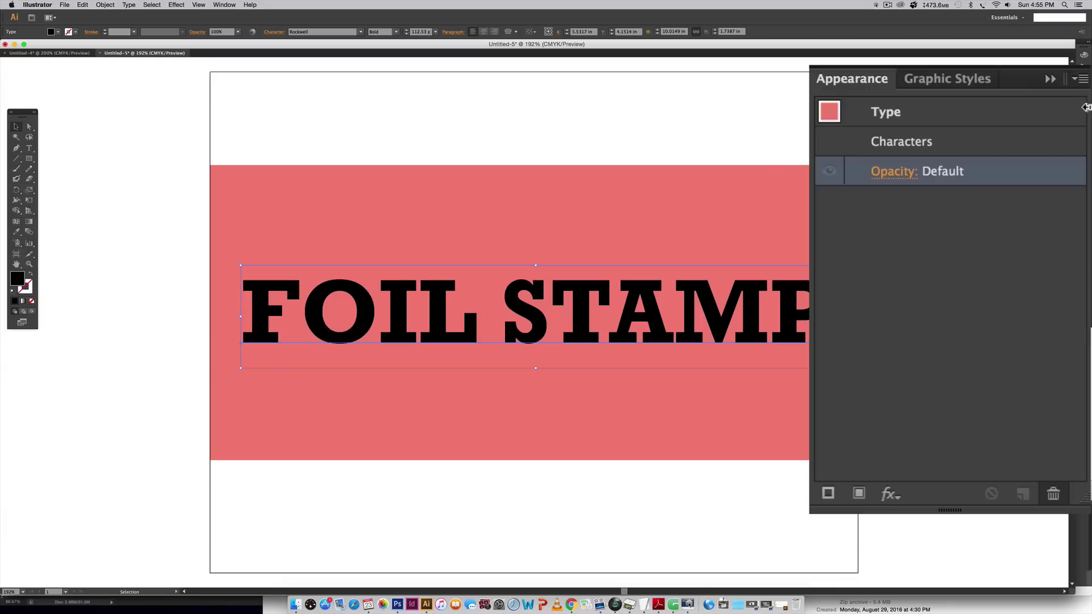
left_click(1069, 213)
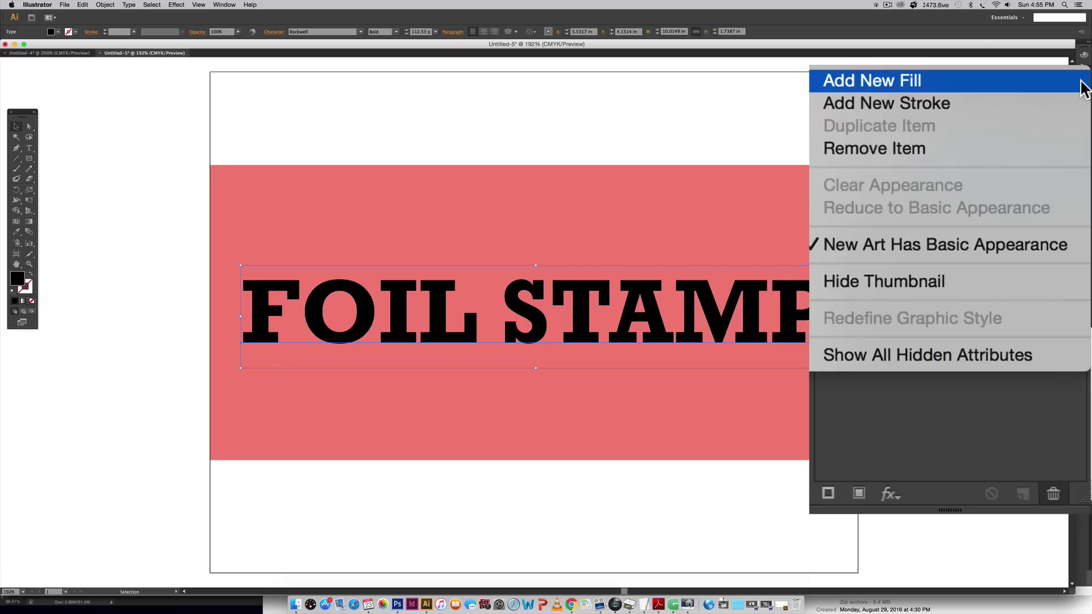
left_click(958, 81)
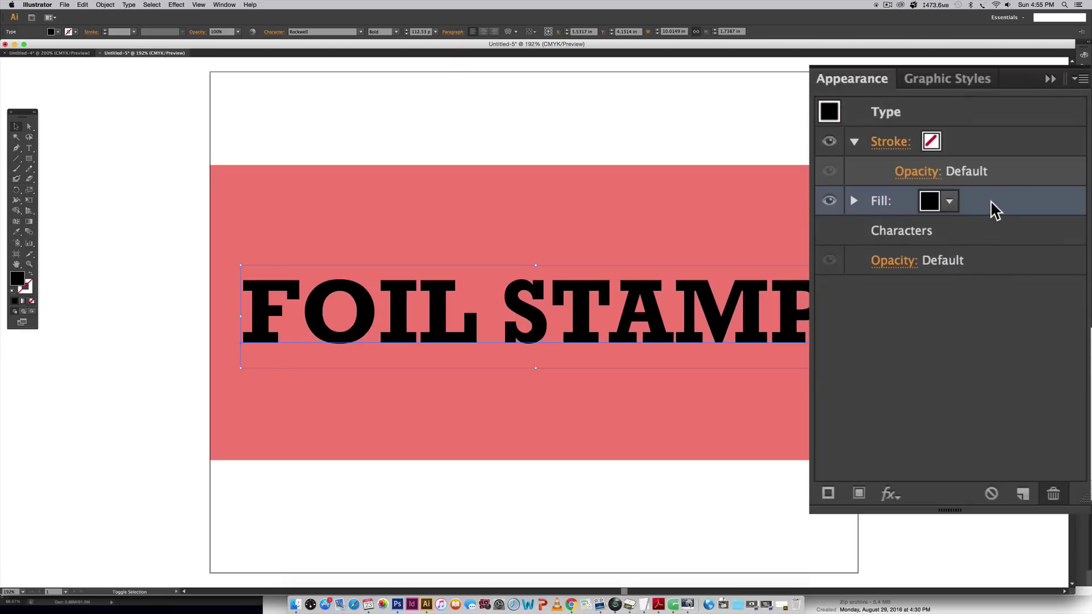
left_click(930, 203)
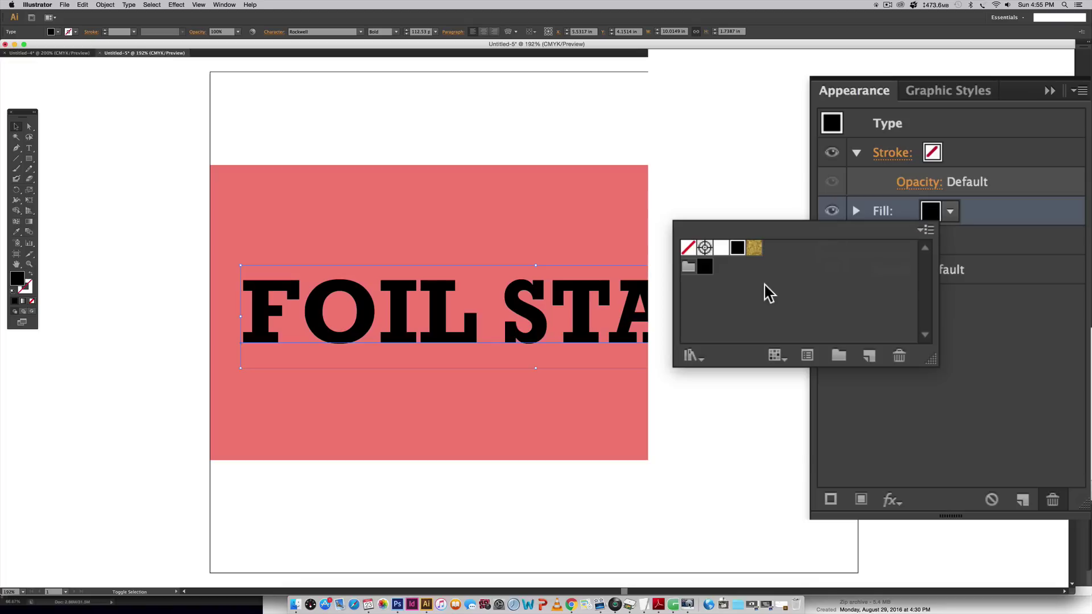
left_click(754, 248)
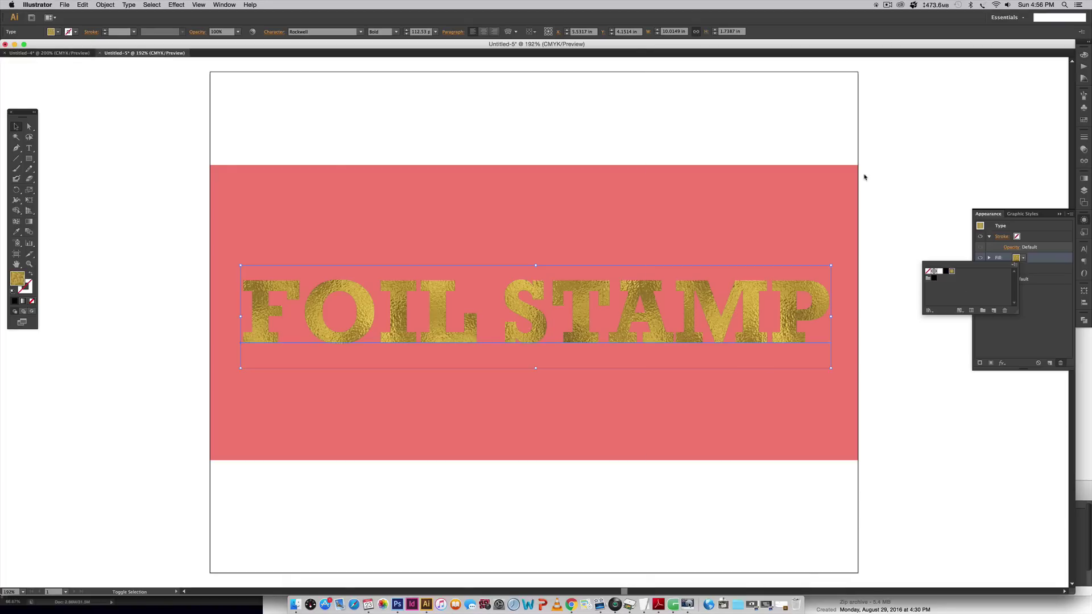
left_click(1042, 316)
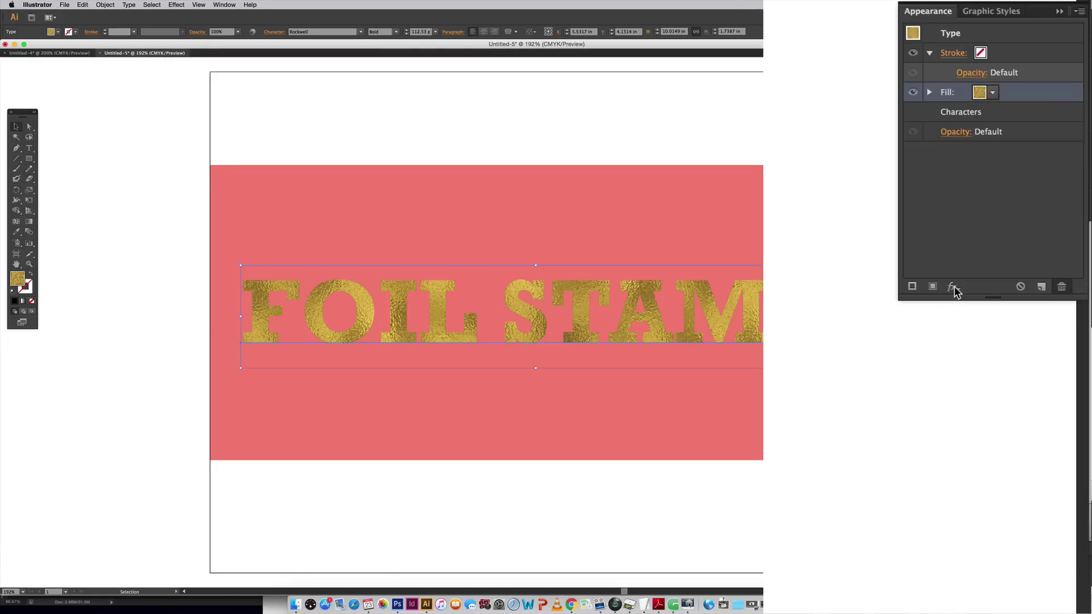
Step: Apply an Inner Glow to the gold fill with Multiply mode, a near-black colour, 30% opacity, 0.04 in blur and Edge
left_click(952, 287)
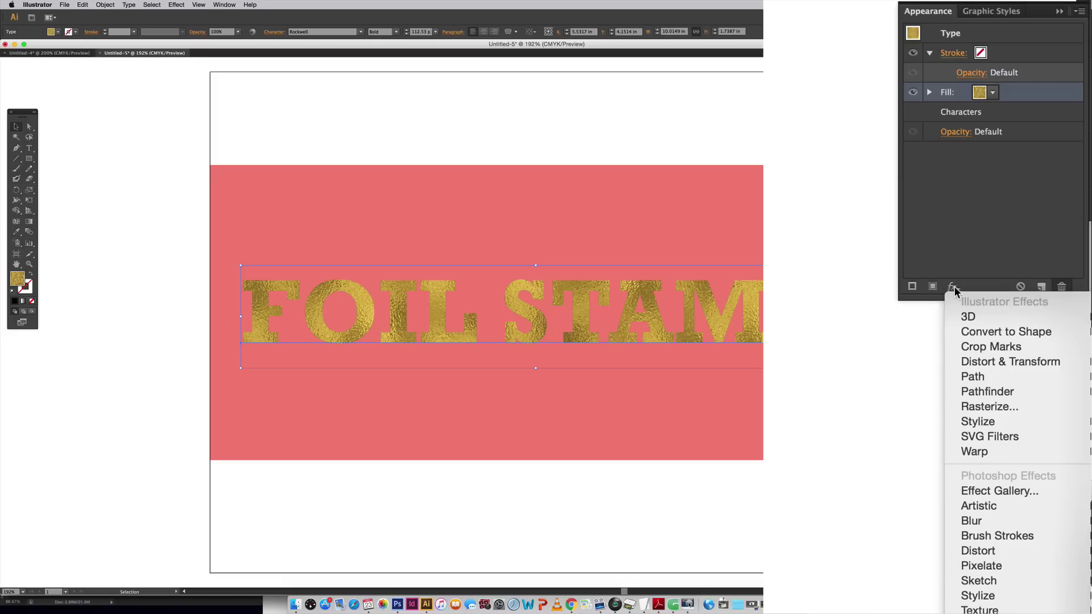
mouse_move(994, 424)
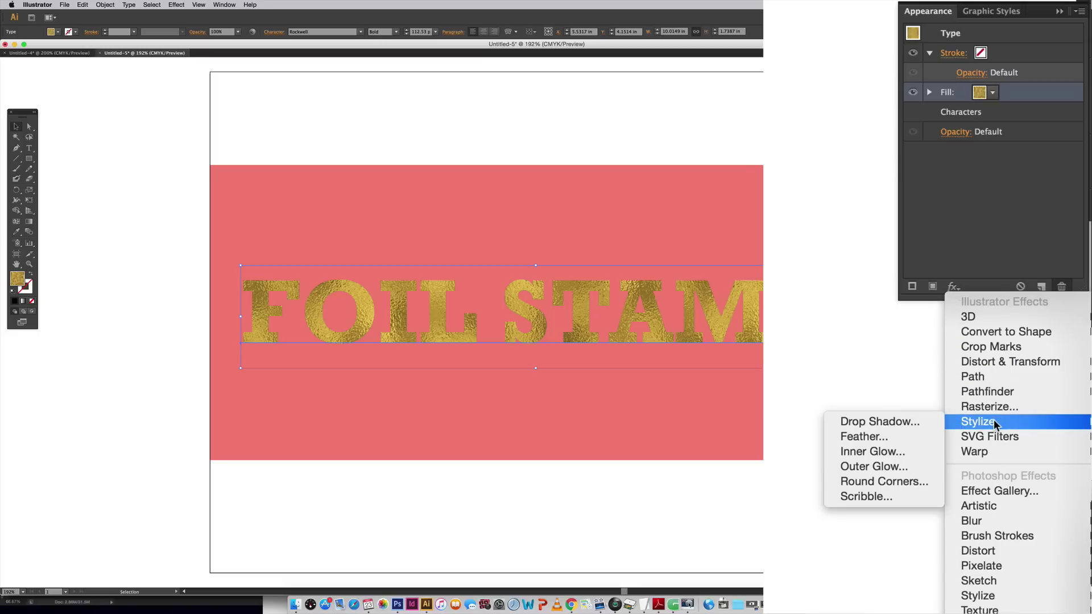
left_click(883, 453)
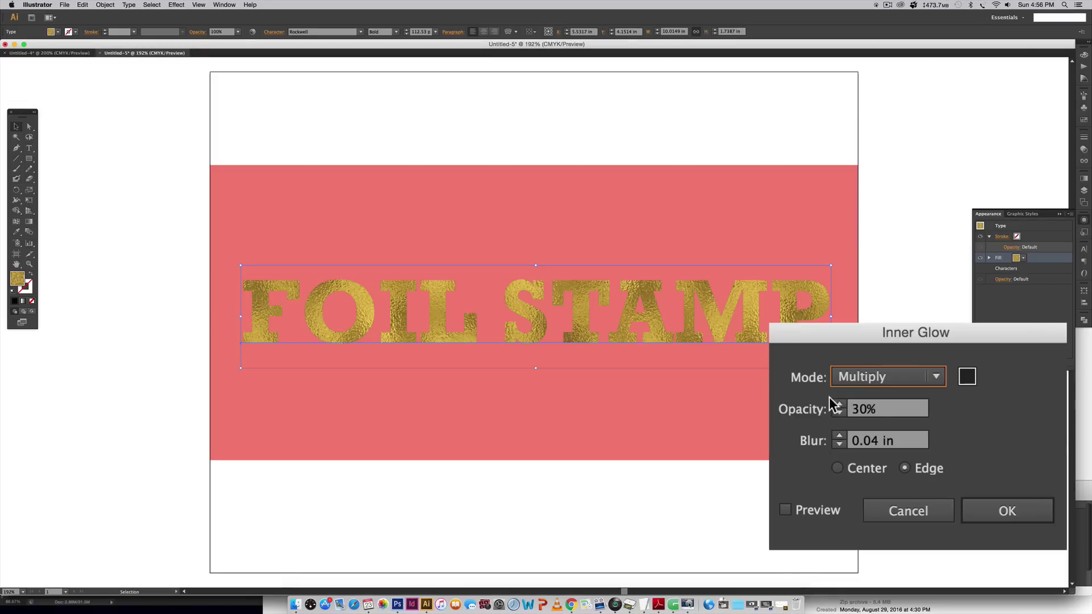
left_click(903, 412)
left_click(883, 427)
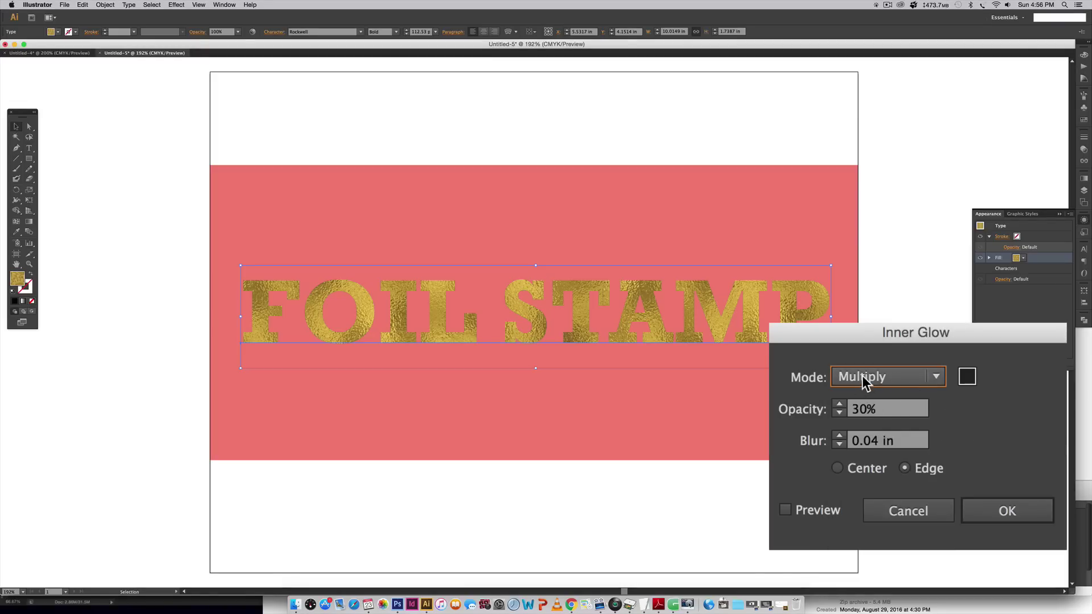
left_click(966, 375)
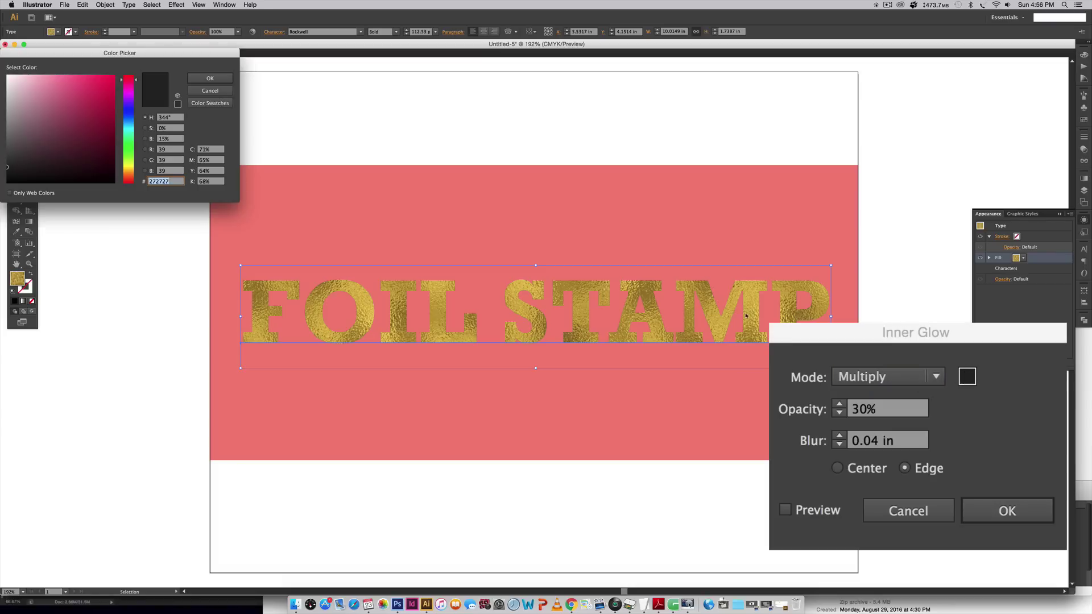
left_click_drag(8, 177, 6, 184)
left_click(8, 173)
left_click(212, 79)
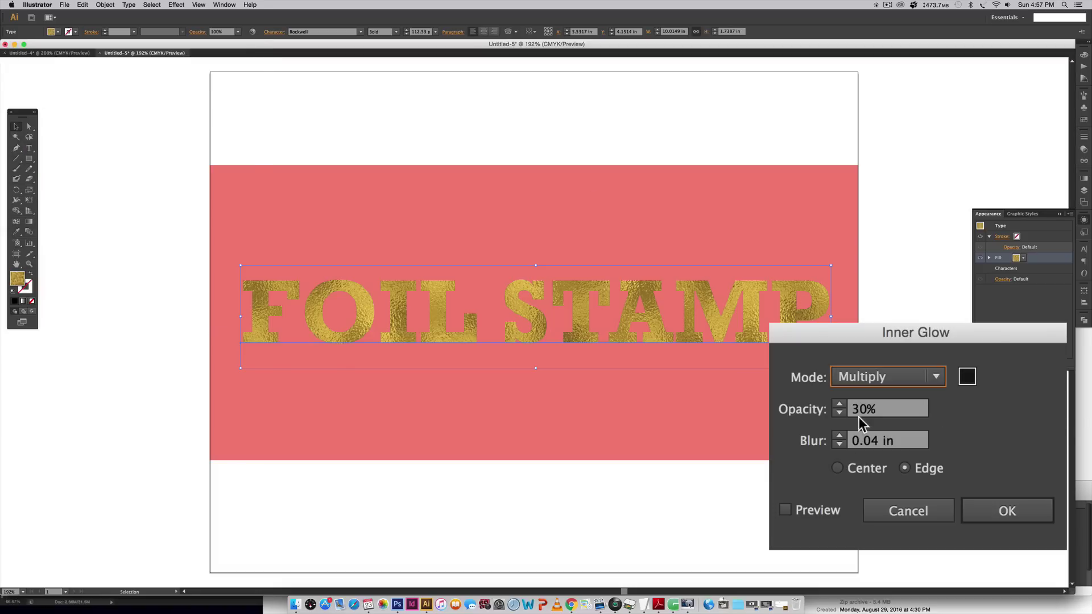
left_click(872, 408)
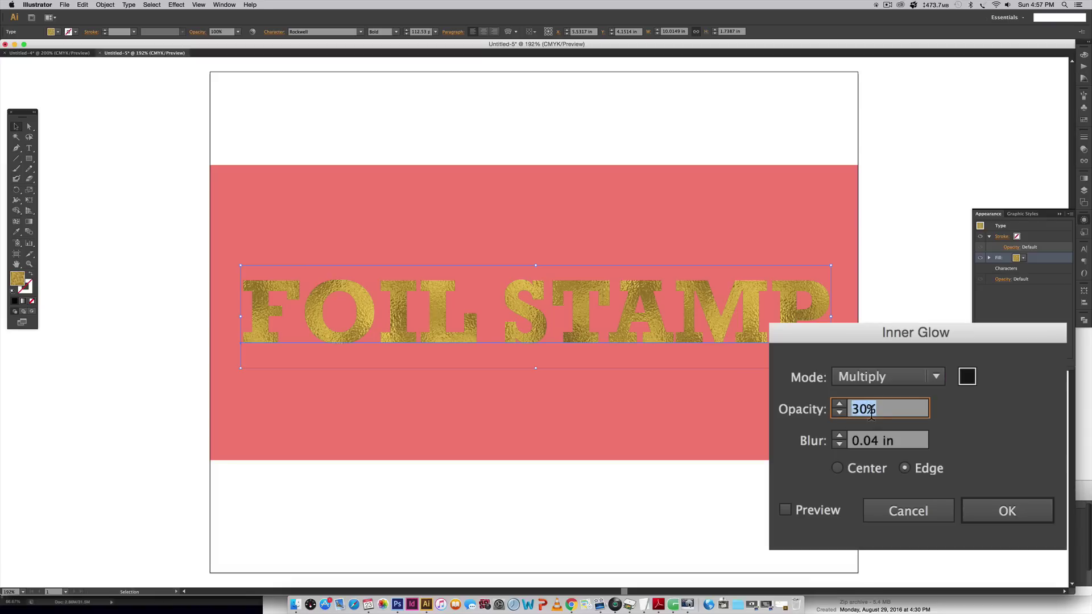
left_click(785, 509)
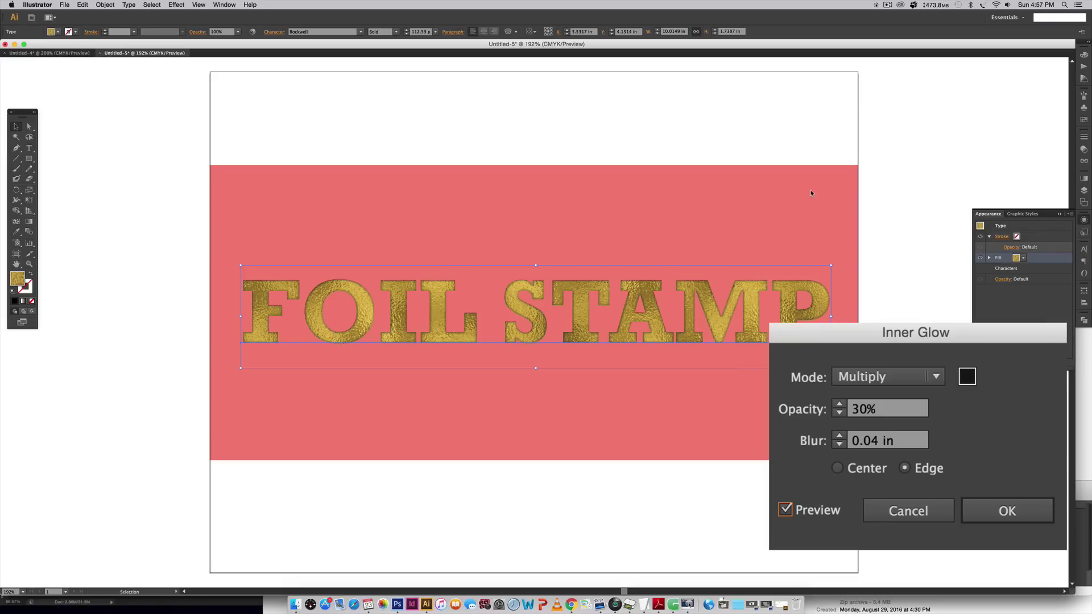
left_click(1021, 512)
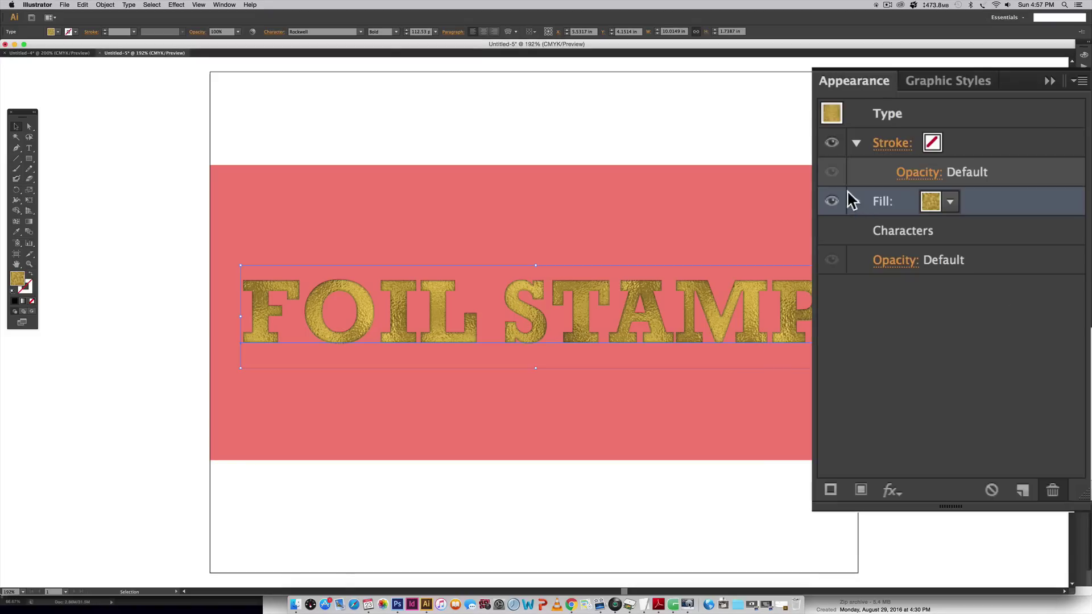
Step: Expand the gold fill's attributes and review its Inner Glow settings without changing them
left_click(855, 200)
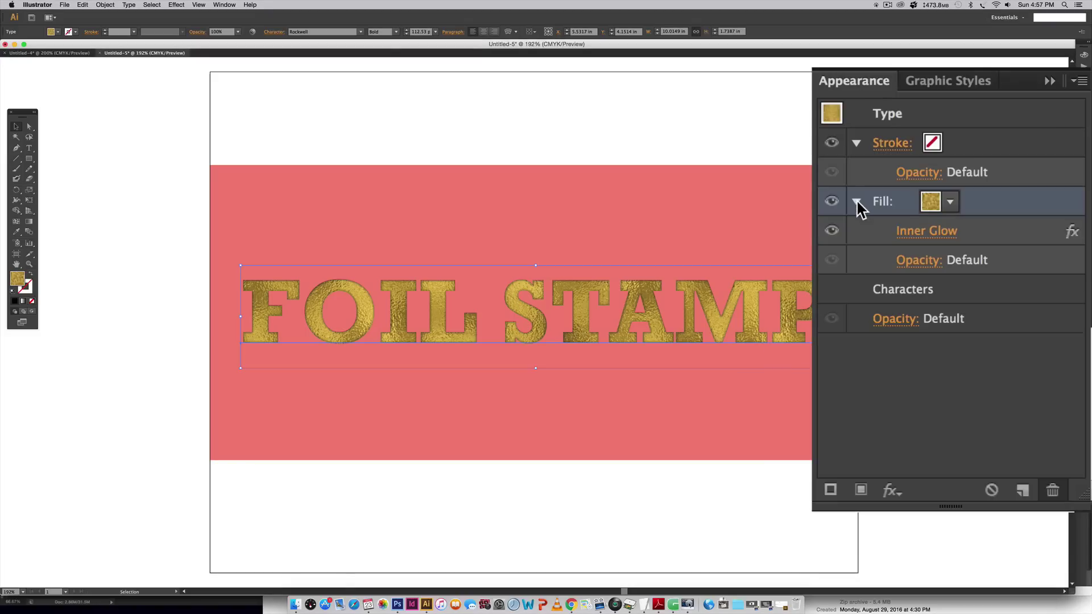
left_click(935, 236)
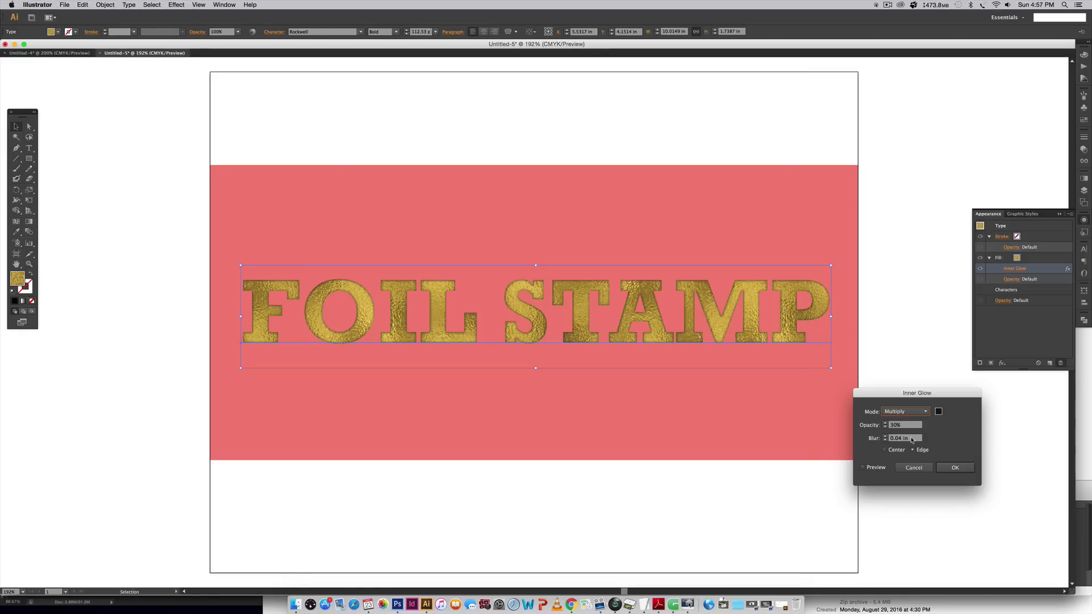
left_click(914, 467)
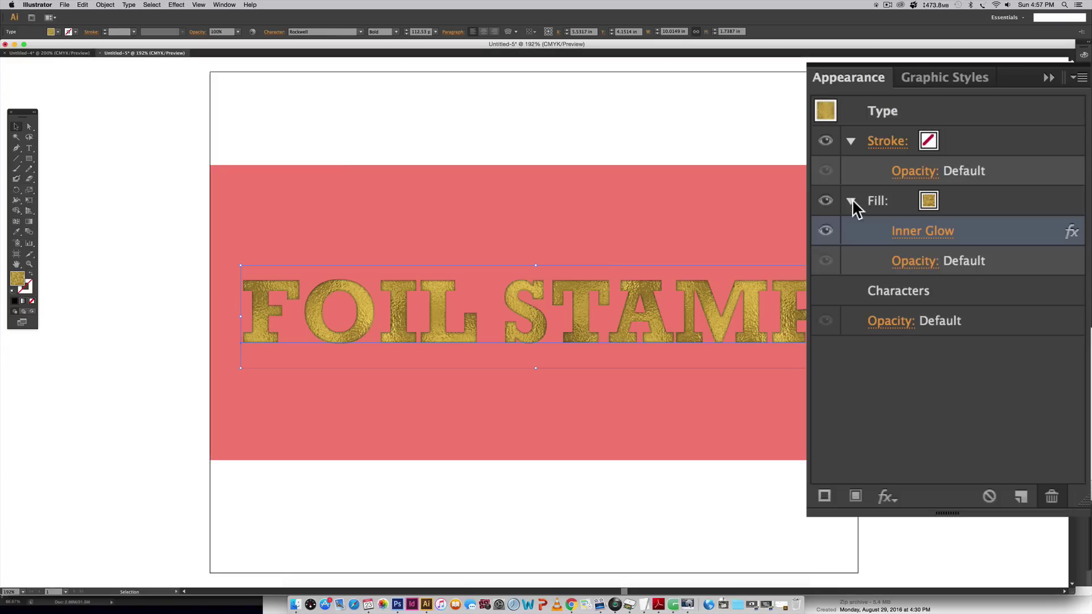
left_click(990, 258)
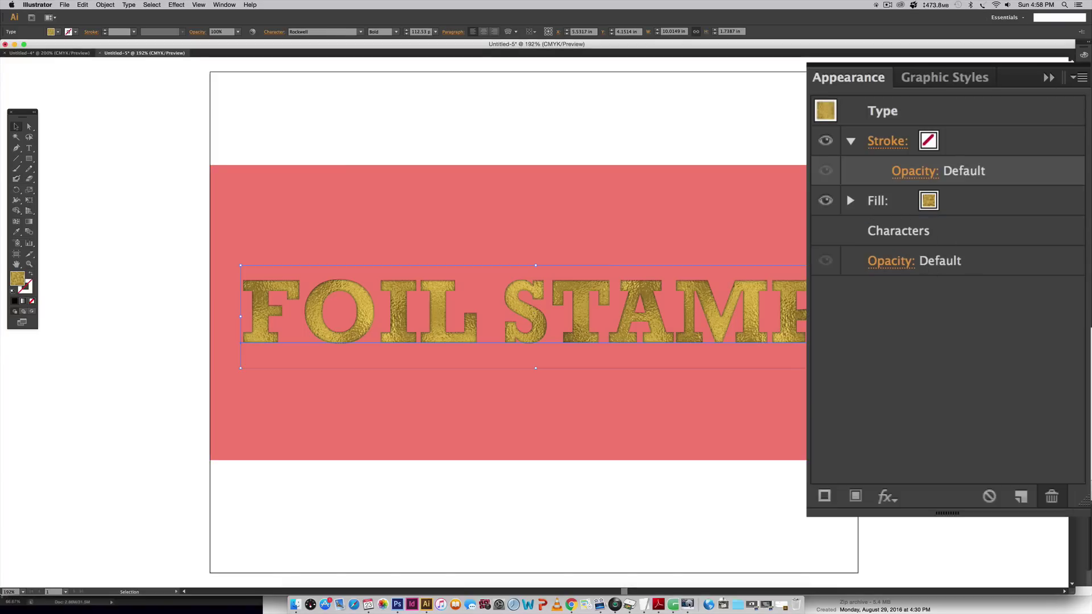
Step: Add a second fill to the text and move it below the gold fill that carries the Inner Glow
left_click(1082, 81)
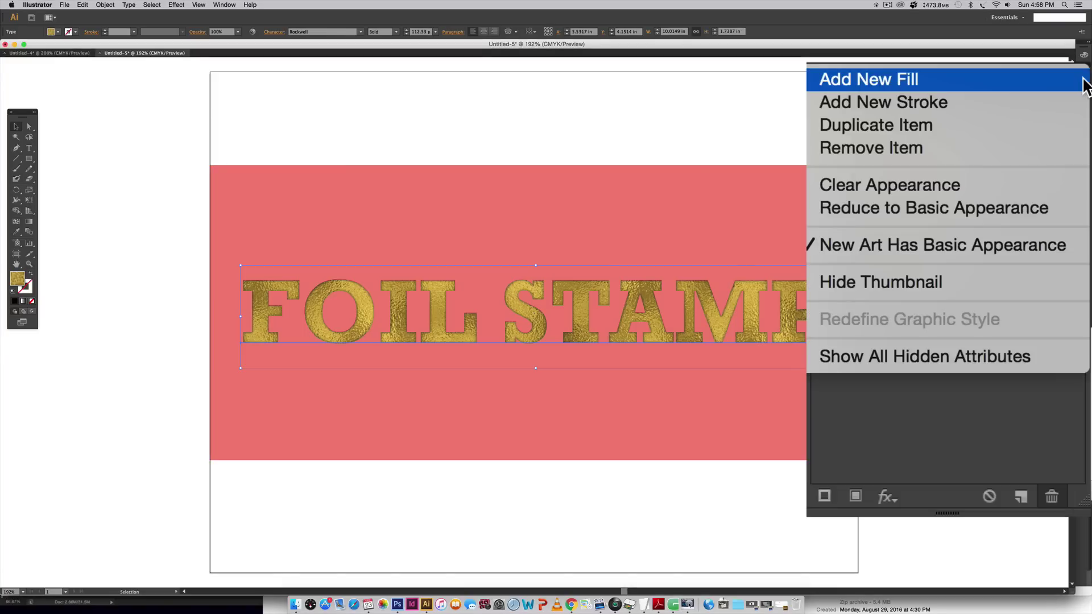
left_click(1015, 80)
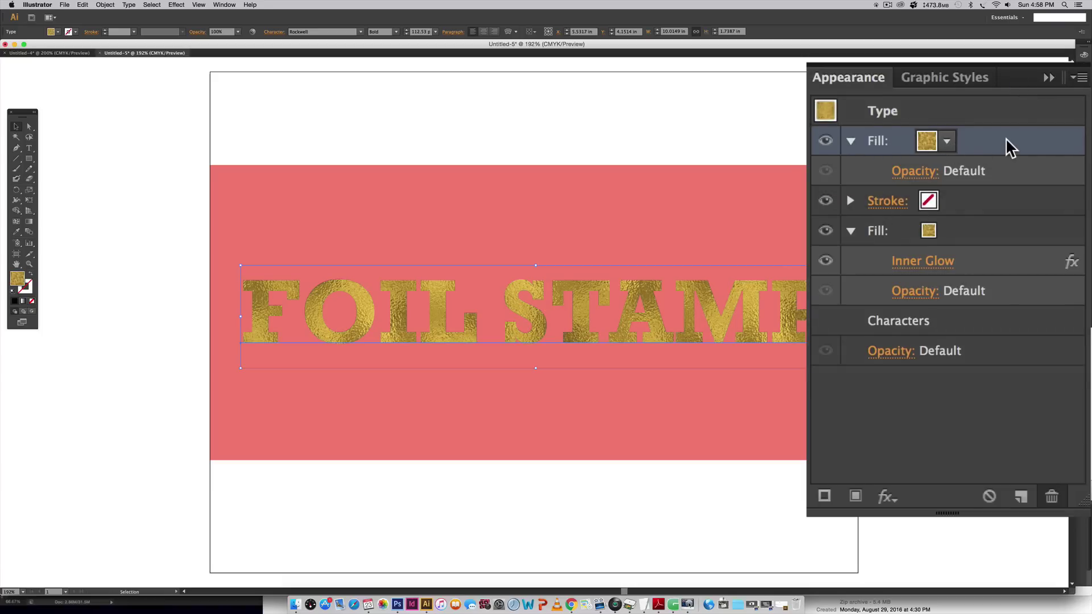
left_click(850, 231)
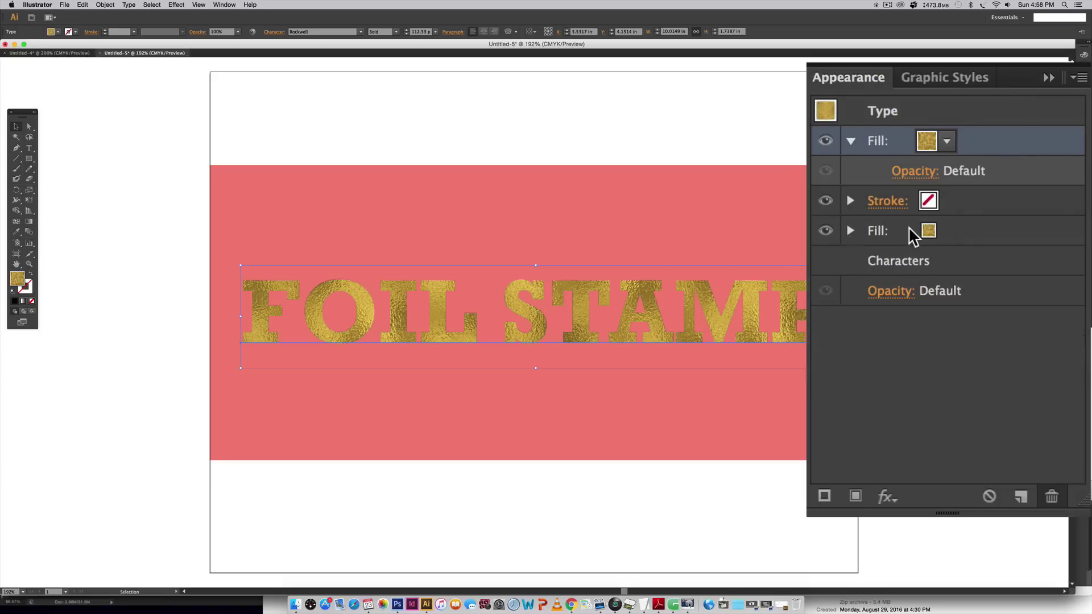
left_click_drag(1018, 142, 1009, 244)
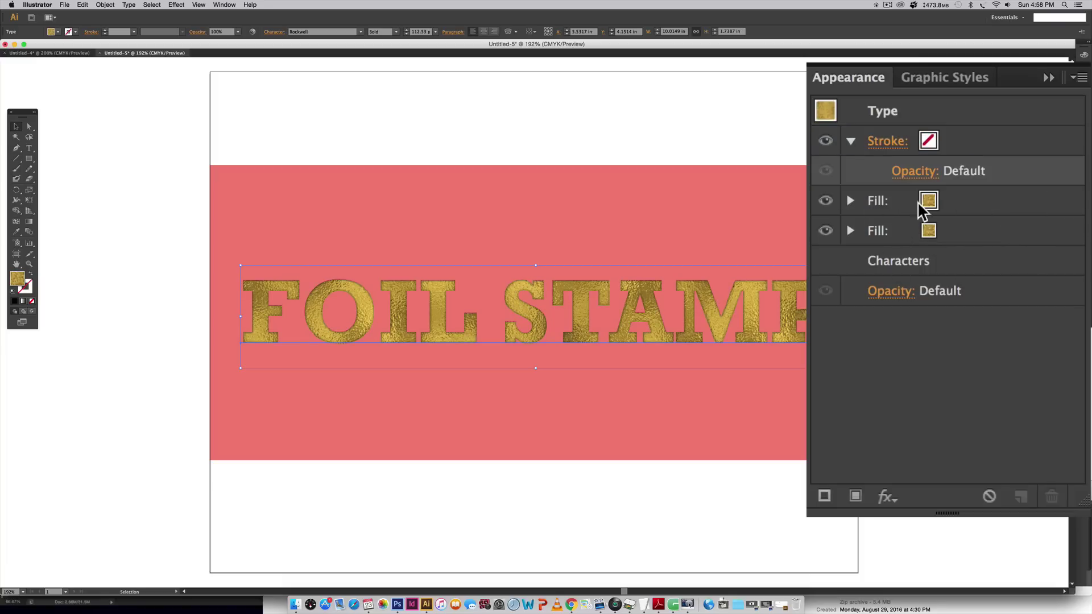
Step: Identify the lower fill as the one without the Inner Glow and set its colour to black
left_click(829, 201)
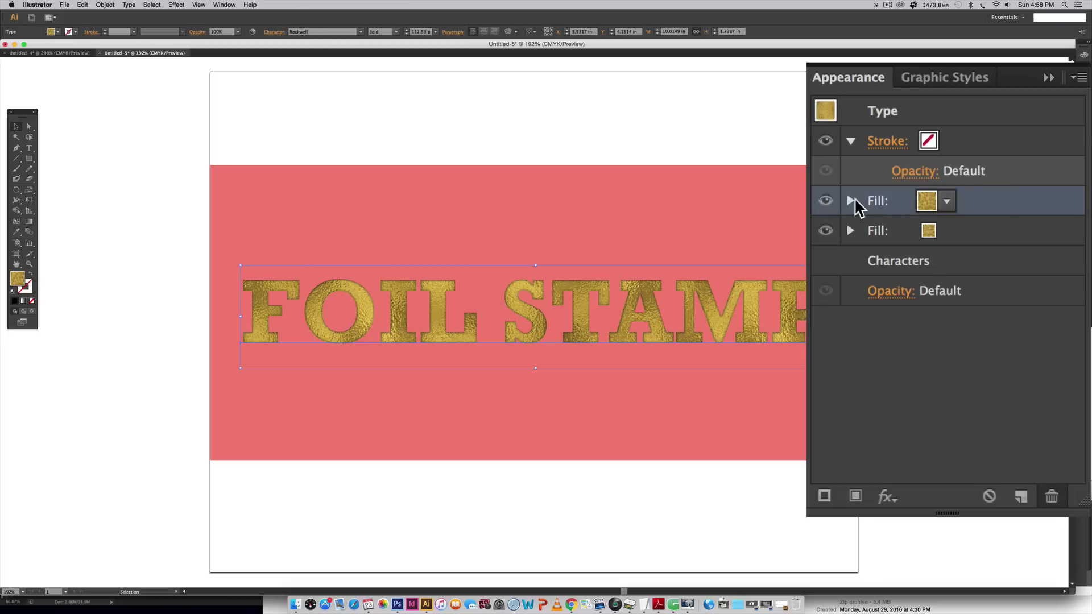
left_click(851, 200)
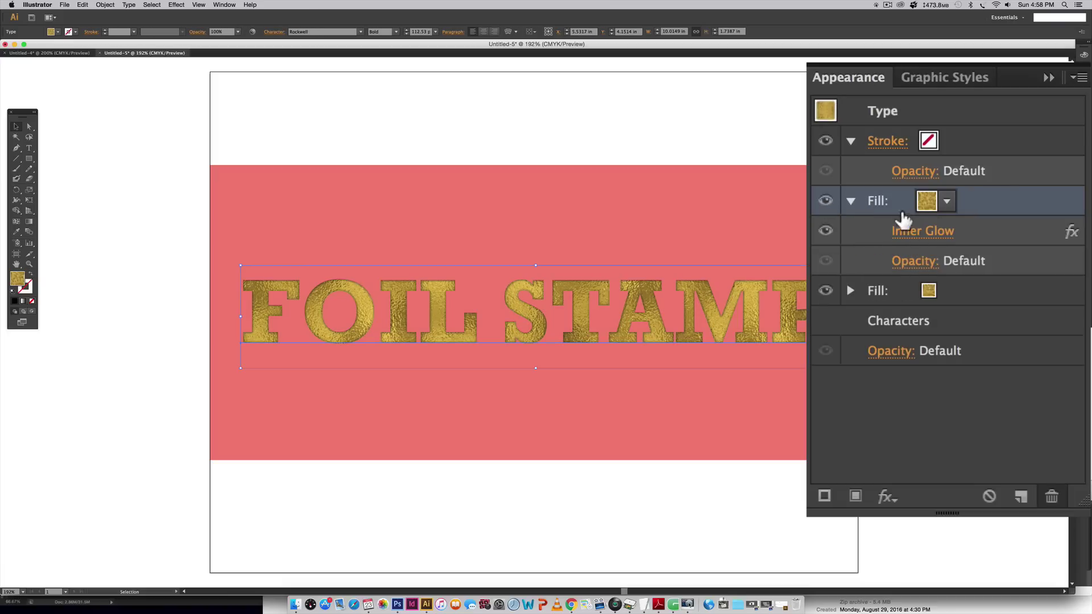
left_click(850, 202)
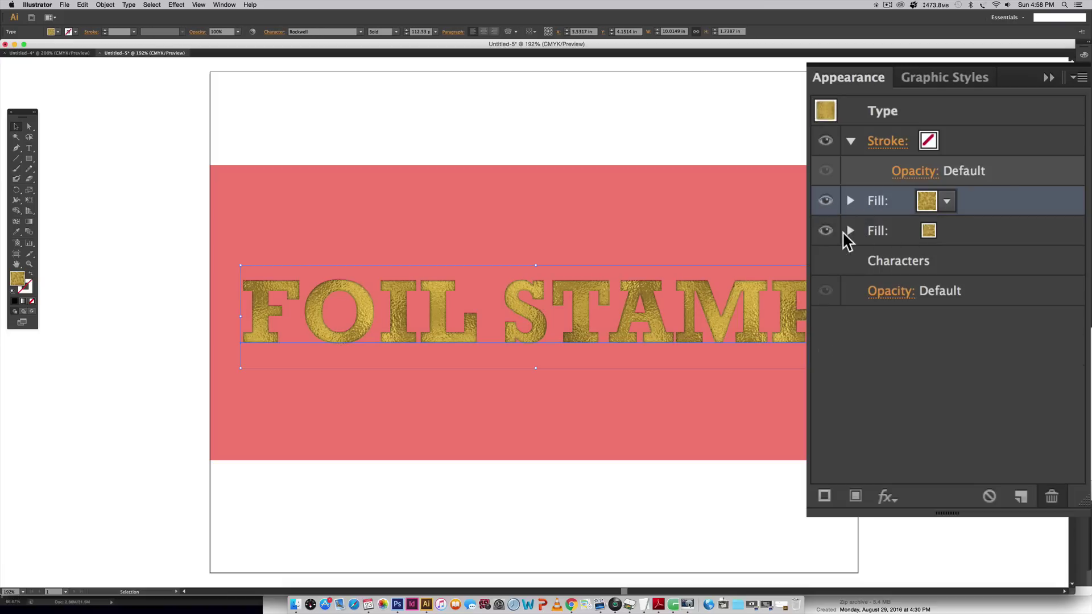
left_click(851, 231)
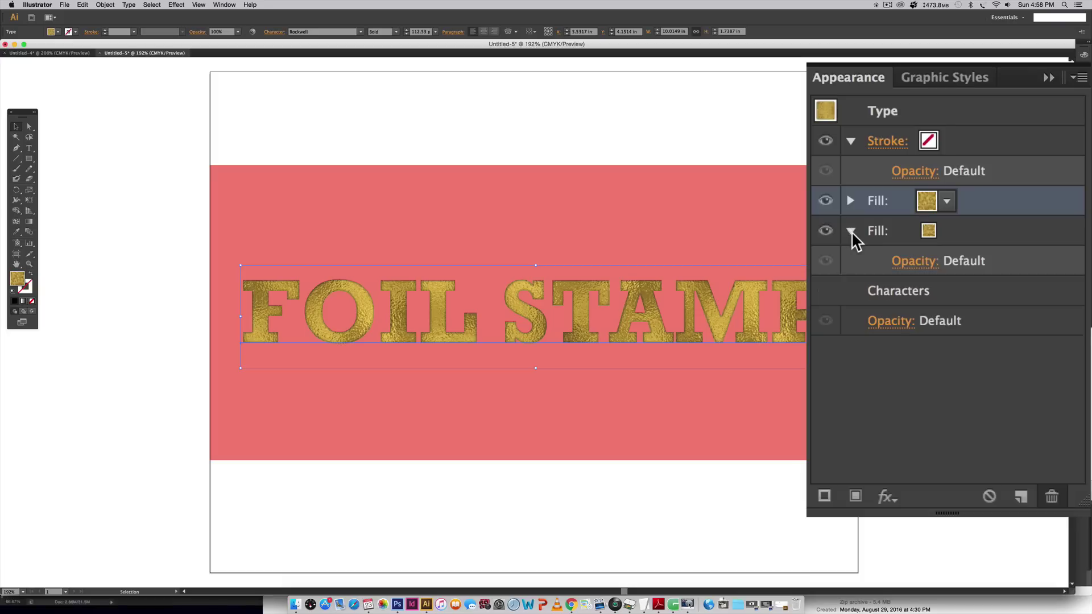
left_click(927, 229)
left_click(926, 230)
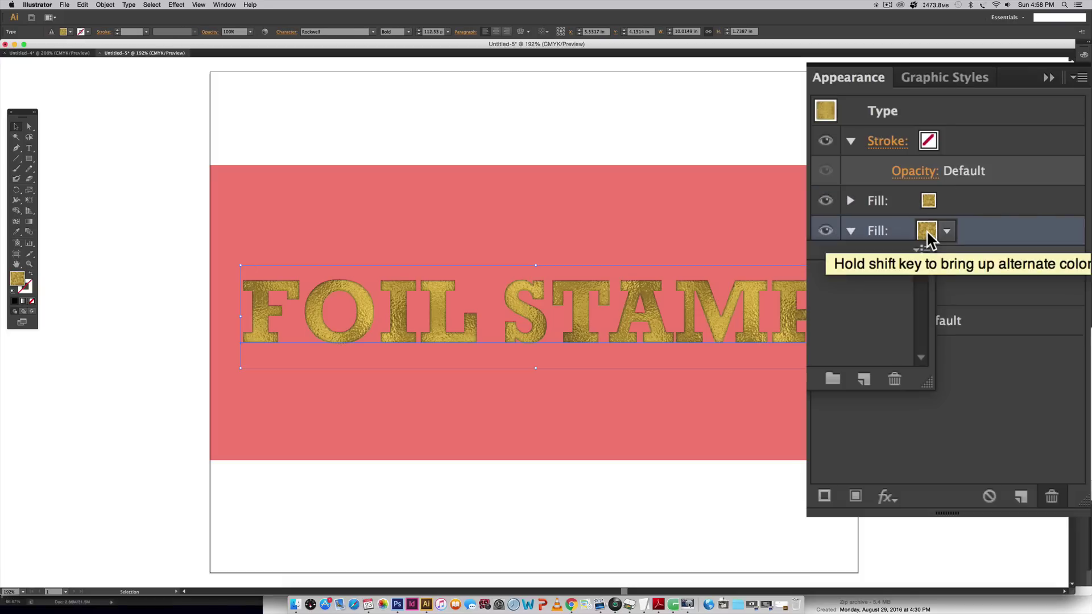
left_click(945, 283)
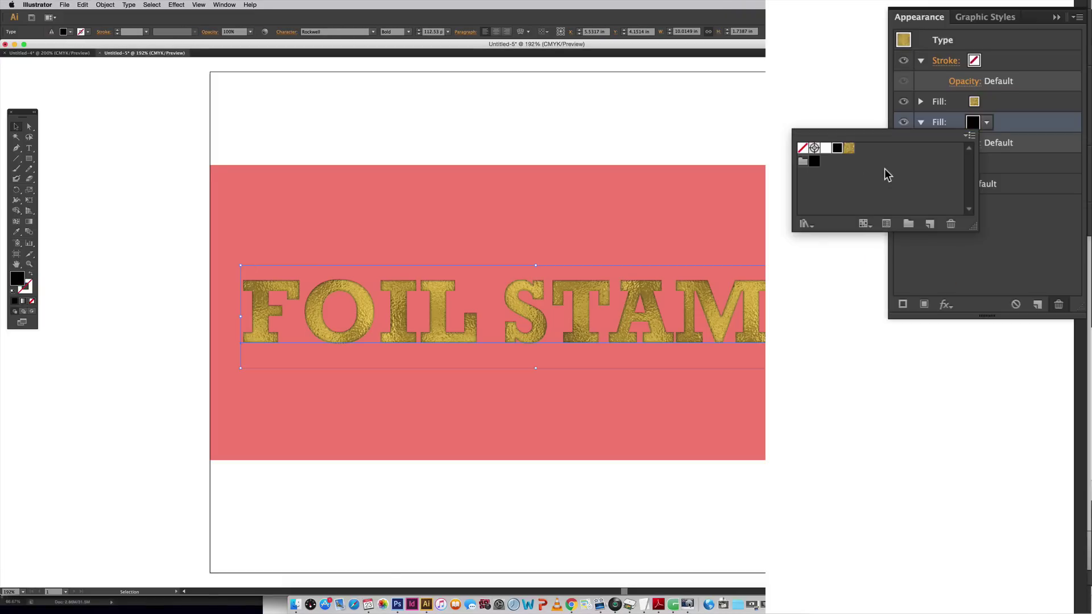
left_click(1059, 120)
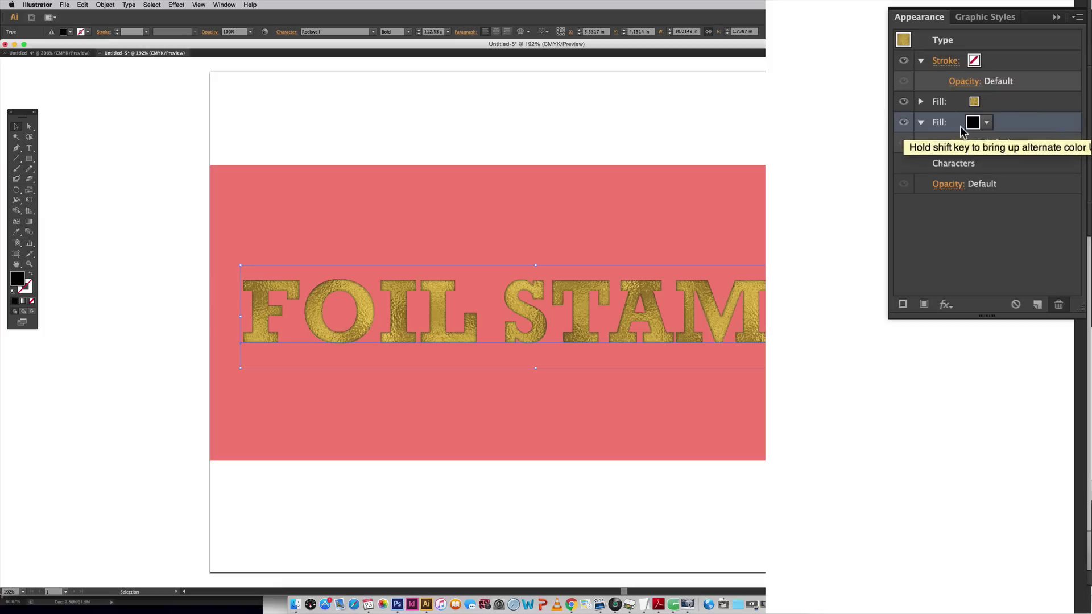
Step: Toggle the gold fill's visibility to check the black fill beneath it, leaving the gold shown and the black fill selected
left_click(904, 102)
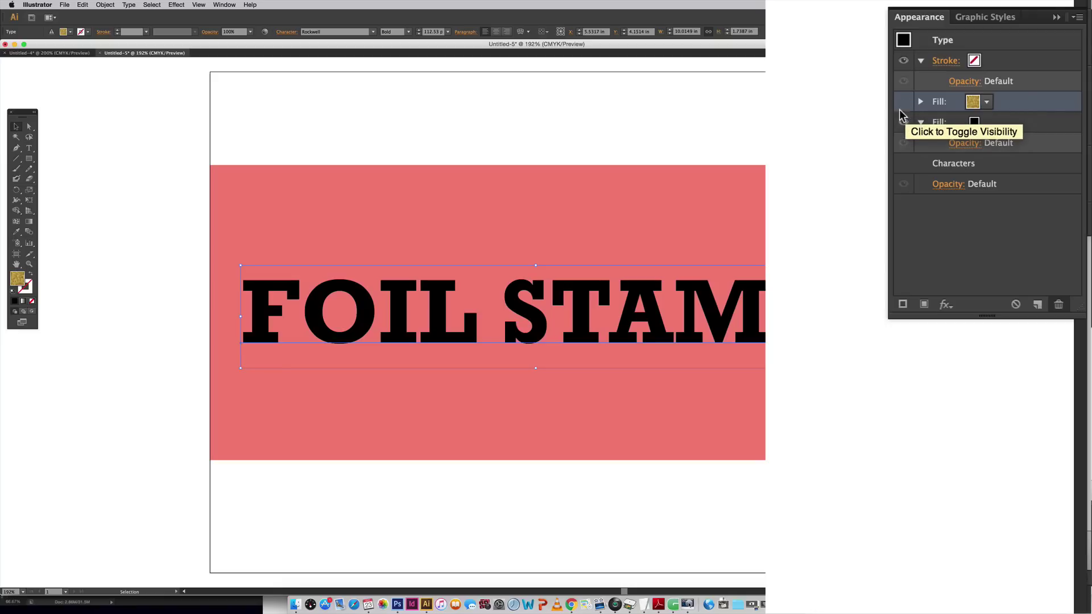
left_click(903, 101)
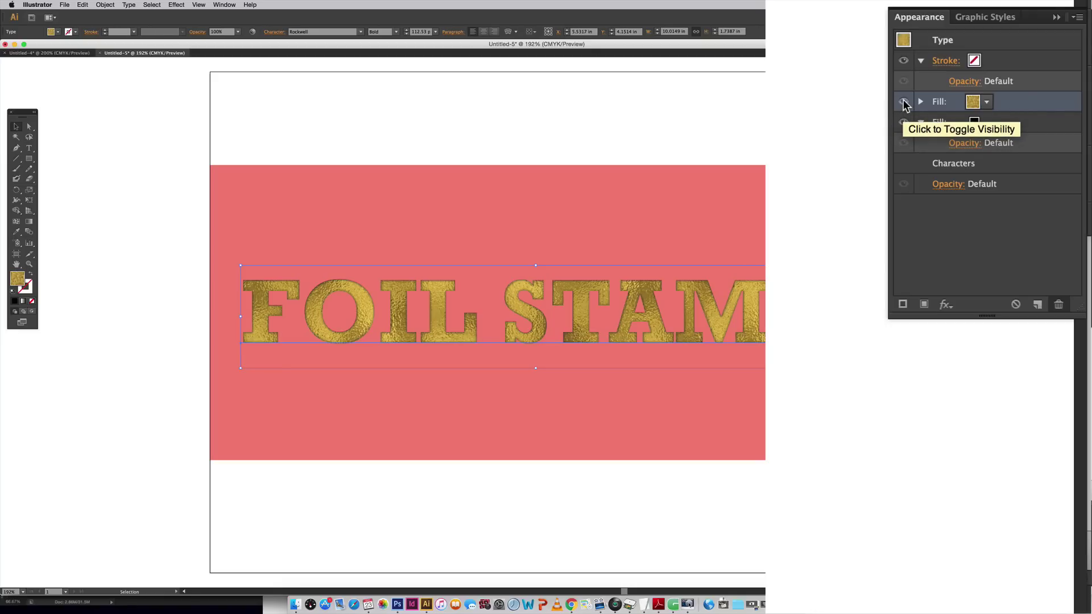
left_click(903, 101)
left_click(903, 101)
left_click(903, 101)
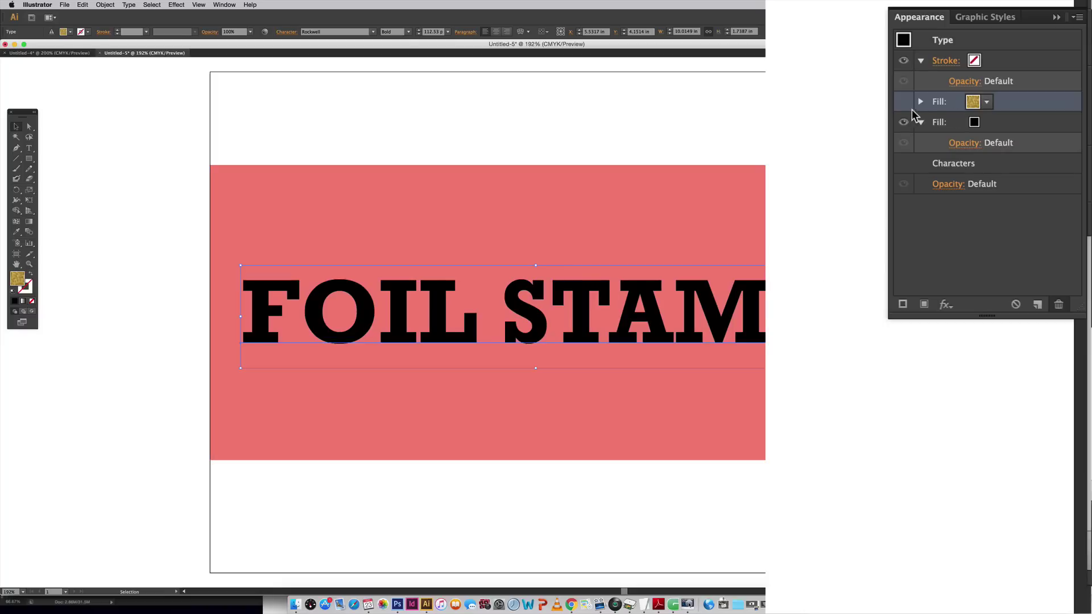
left_click(904, 102)
left_click(1024, 123)
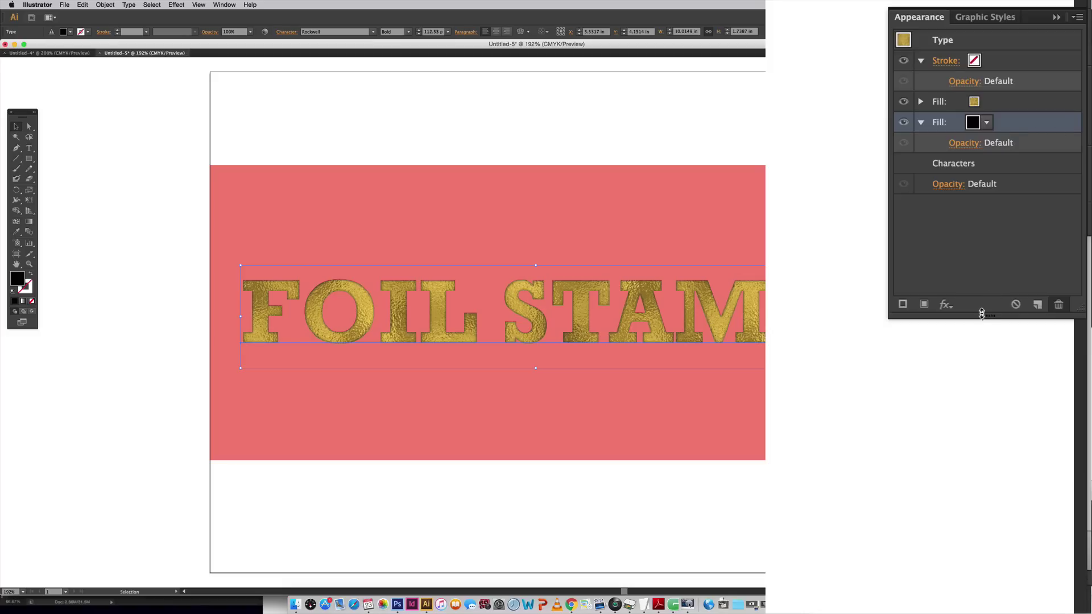
Step: Apply a Transform effect to the black fill with a vertical move of -0.02 in, with the preview turned on
left_click(945, 305)
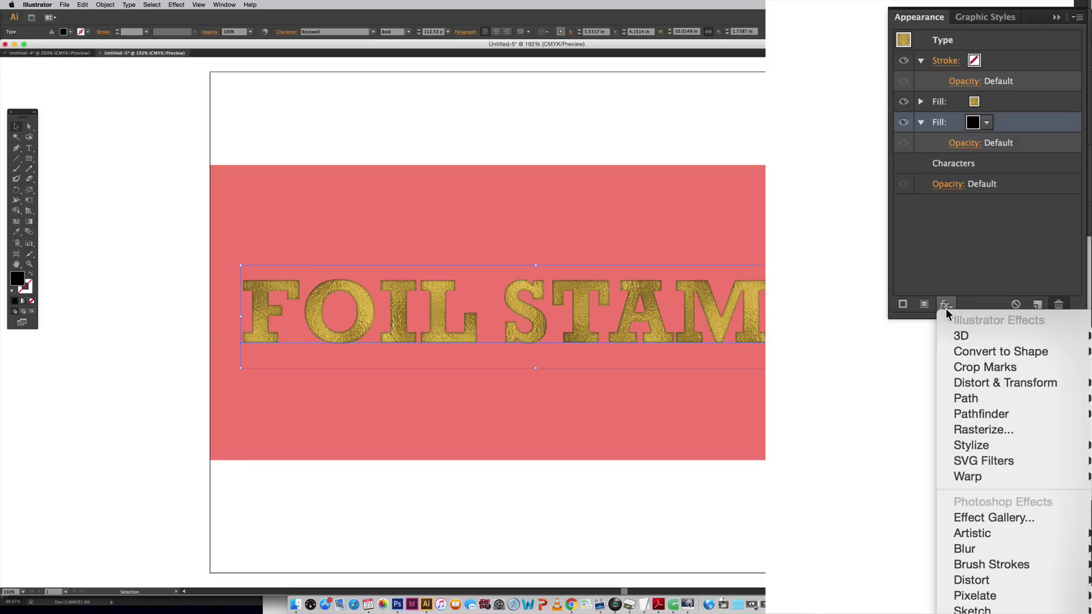
mouse_move(960, 384)
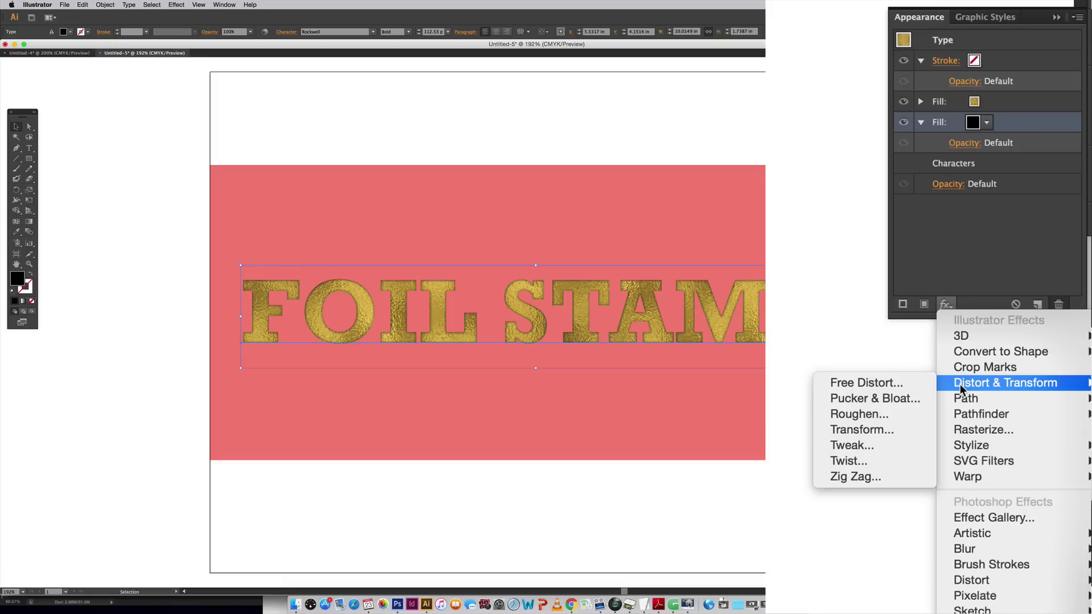
left_click(860, 429)
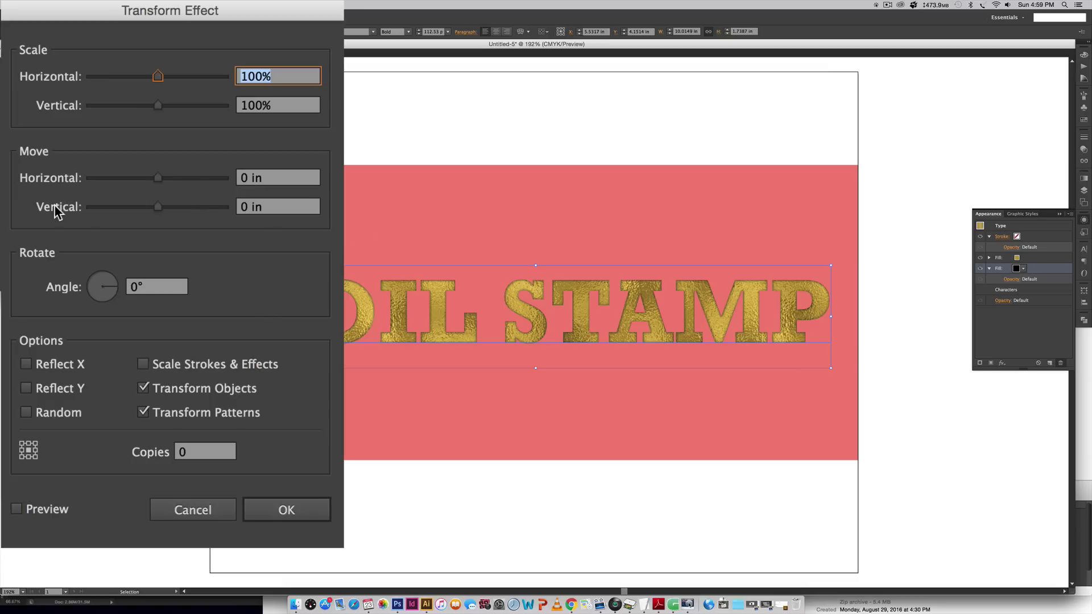
left_click(277, 206)
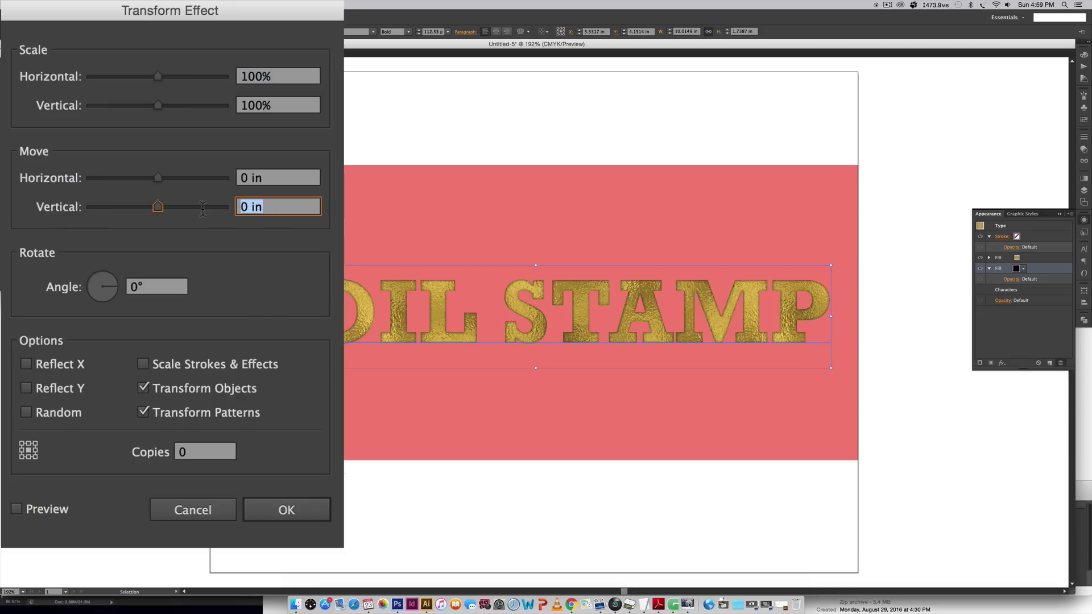
type("-.02")
left_click(17, 509)
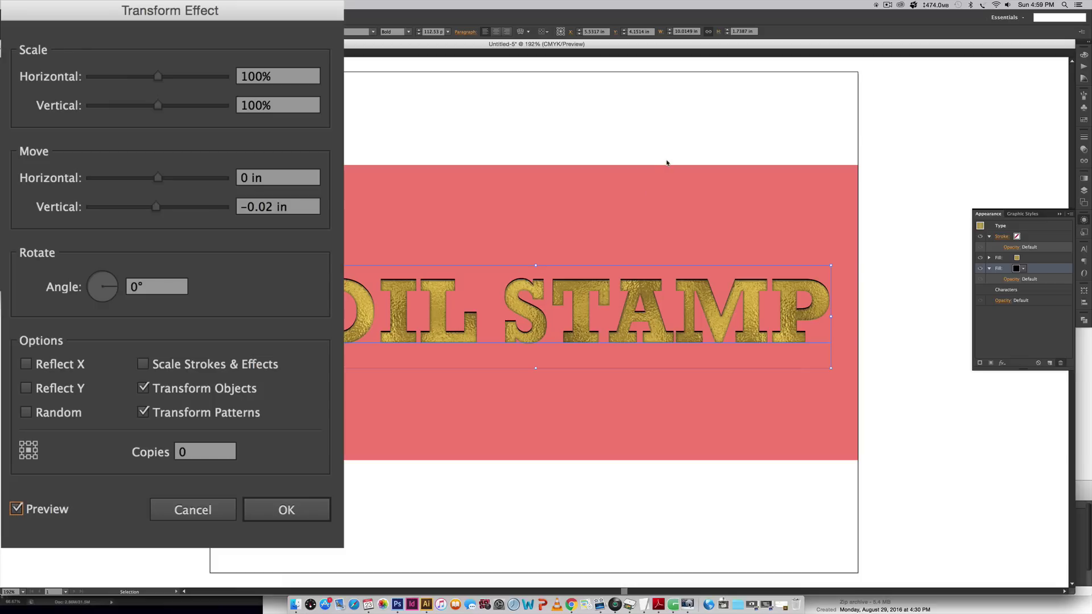
left_click(286, 514)
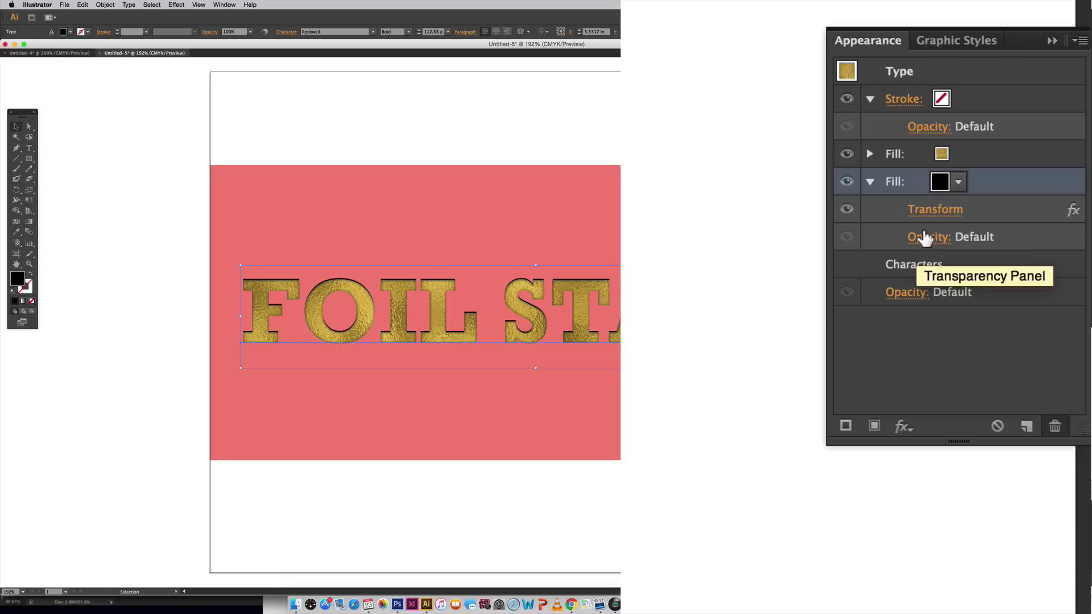
Step: Set the black fill's blending mode to Multiply at 75% opacity and collapse its attributes
left_click(1009, 290)
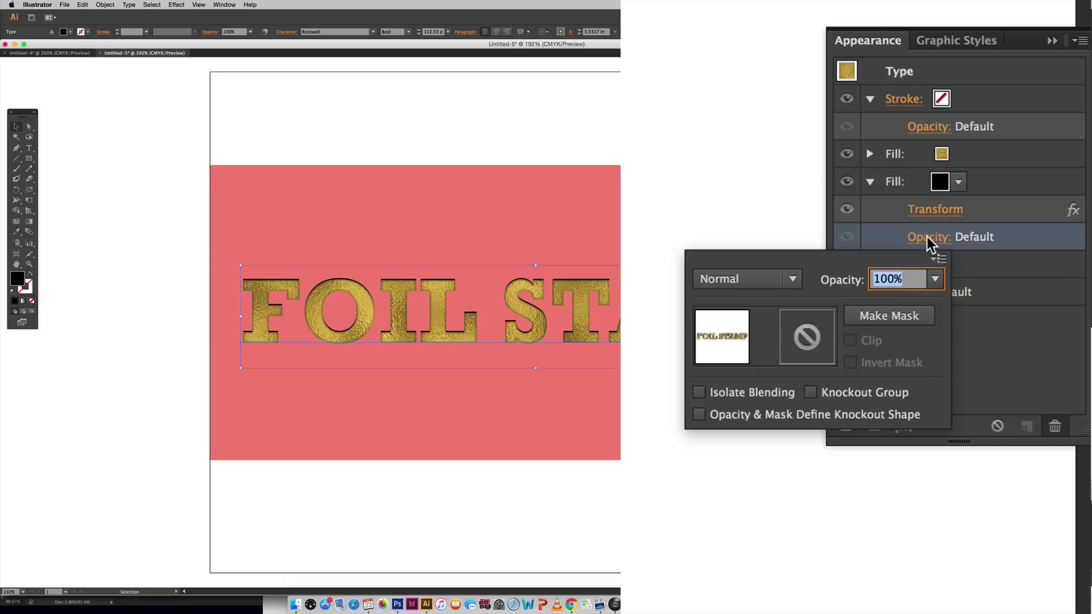
left_click(732, 281)
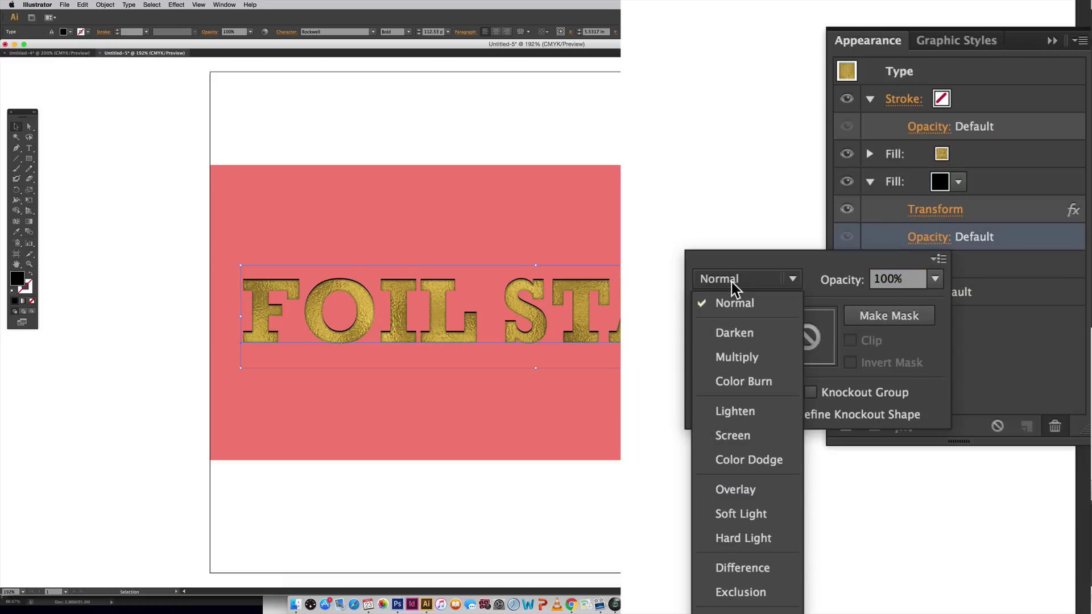
left_click(729, 358)
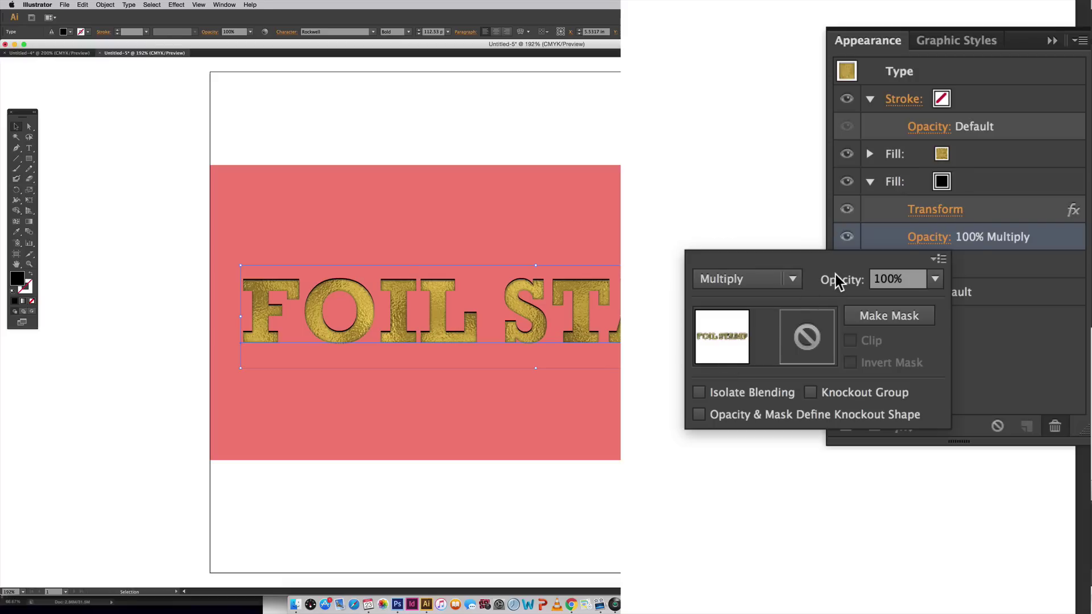
left_click(901, 282)
type("75")
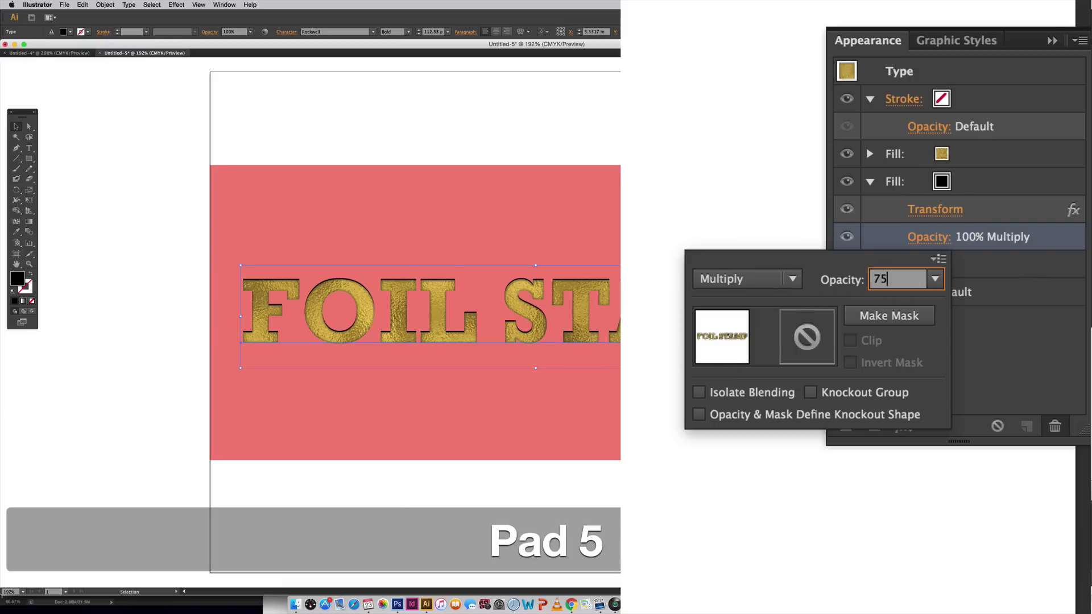
key("Return")
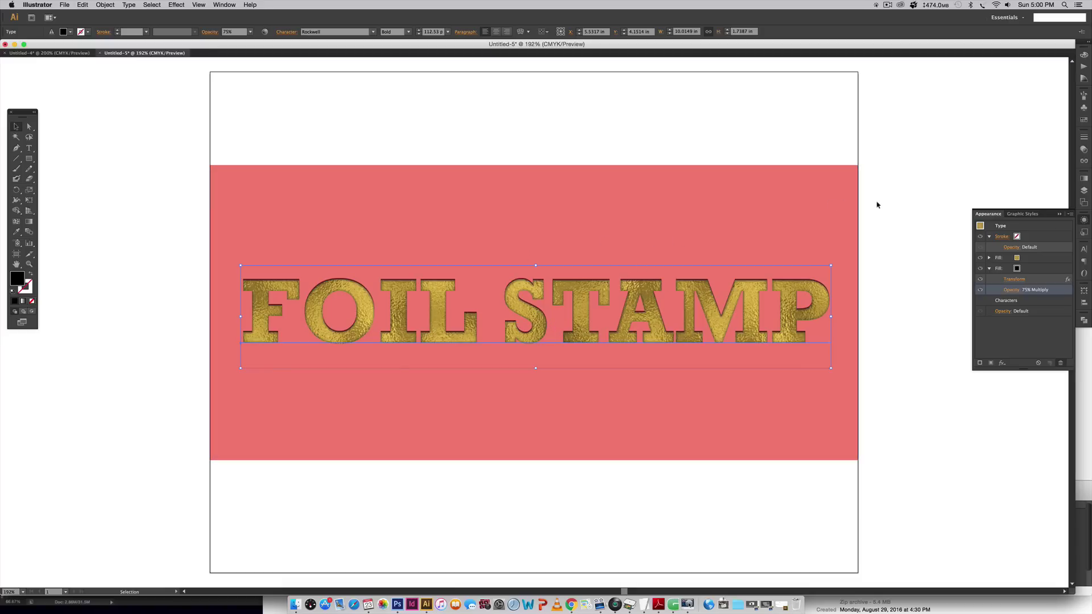
left_click(989, 268)
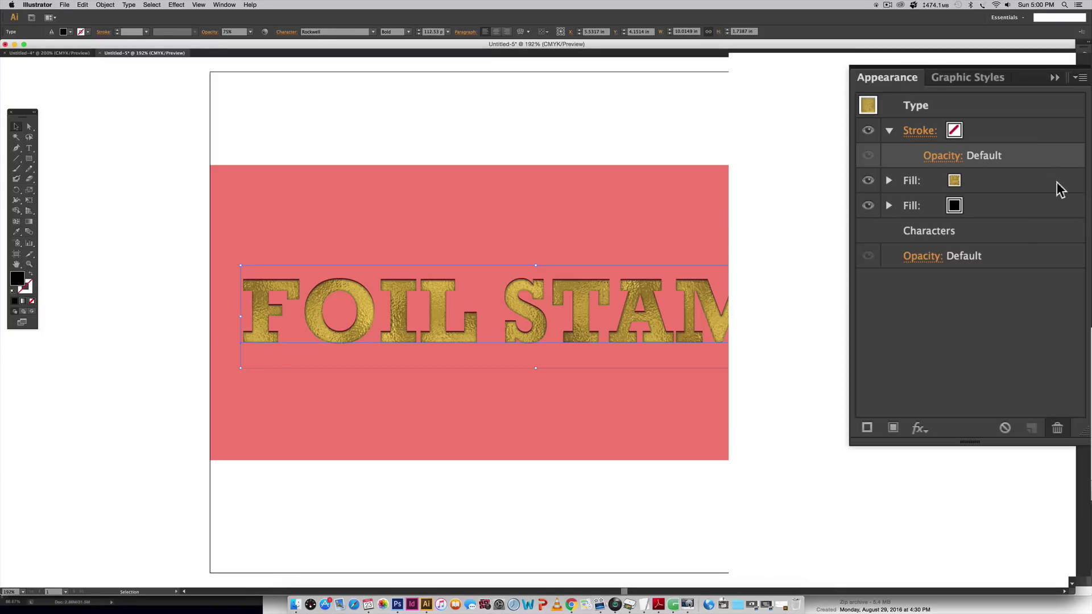
Step: Add a third fill to the text, place it beneath the black fill and set its colour to white
left_click(1082, 78)
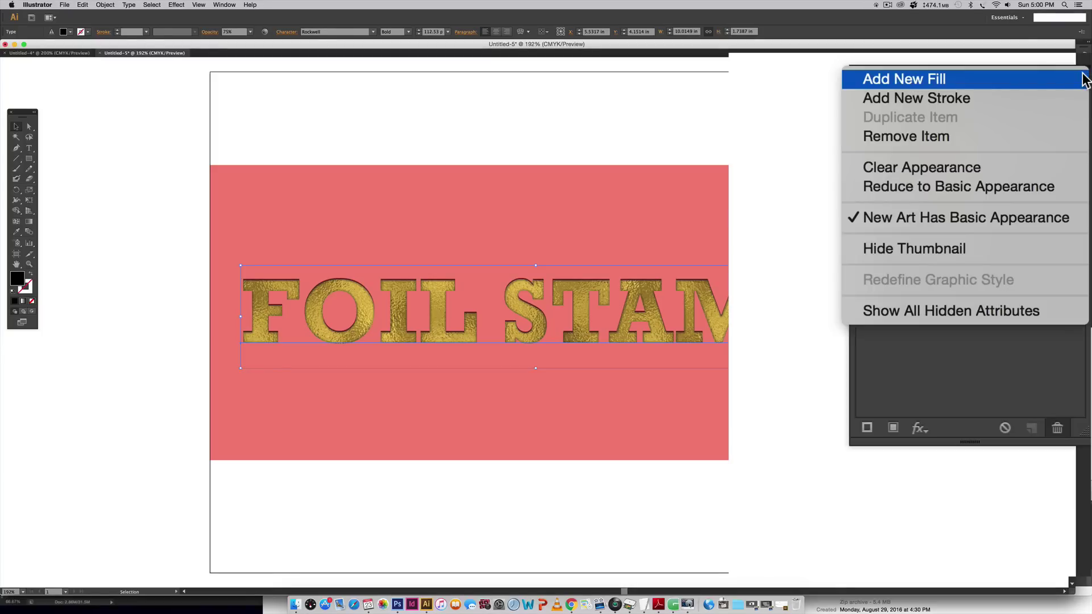
left_click(984, 77)
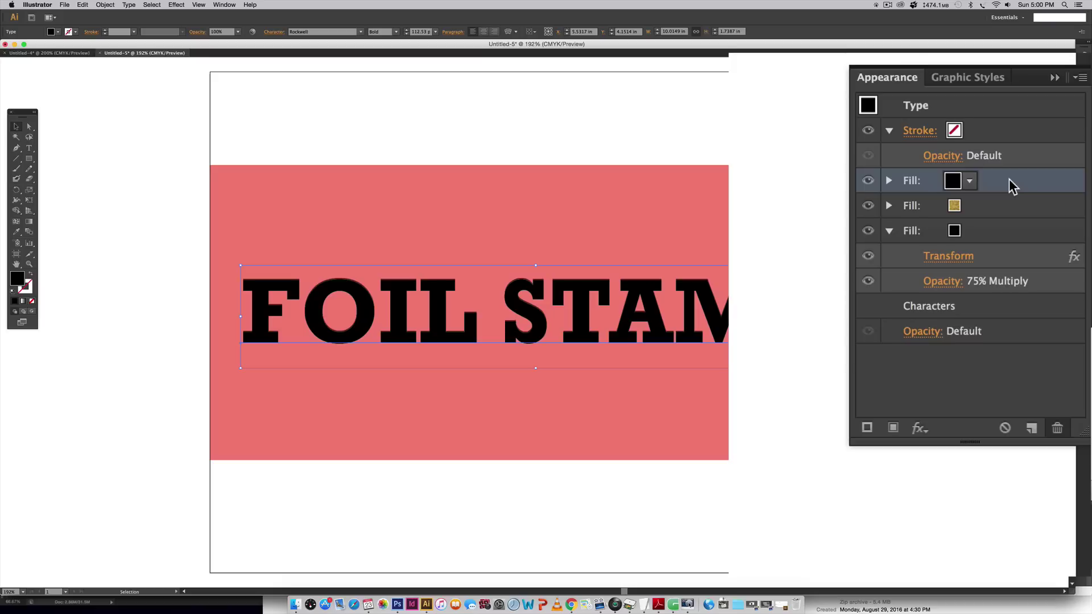
left_click_drag(1010, 181, 992, 284)
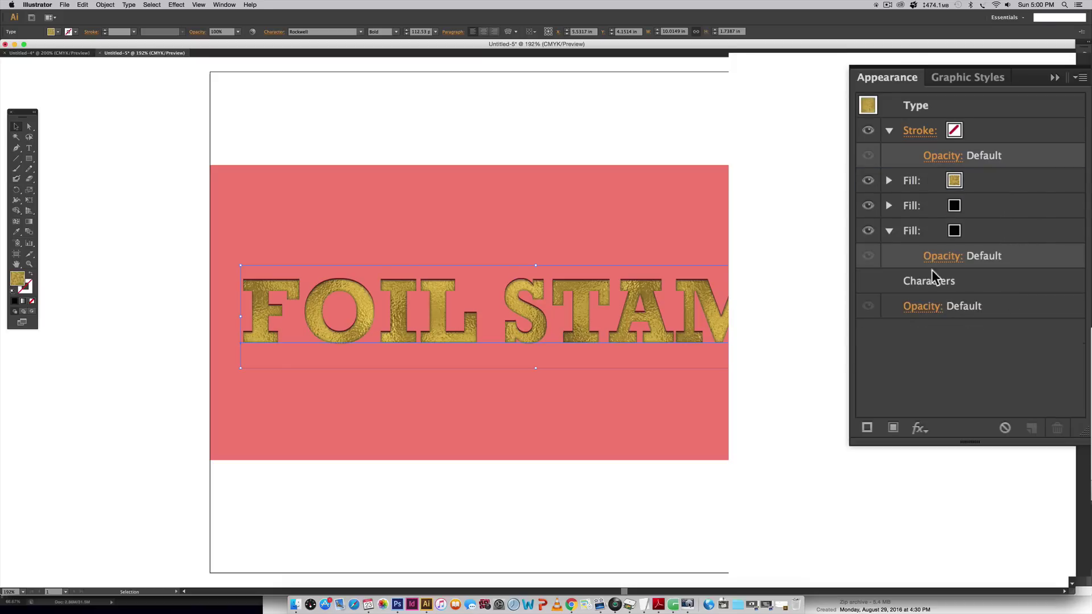
left_click(889, 231)
left_click(953, 230)
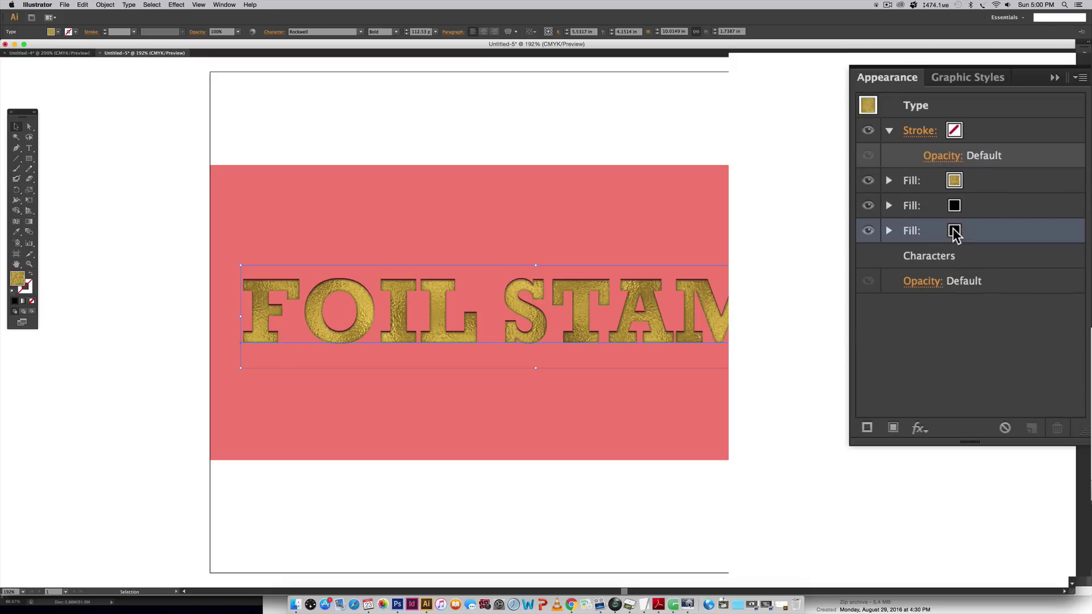
left_click(954, 230)
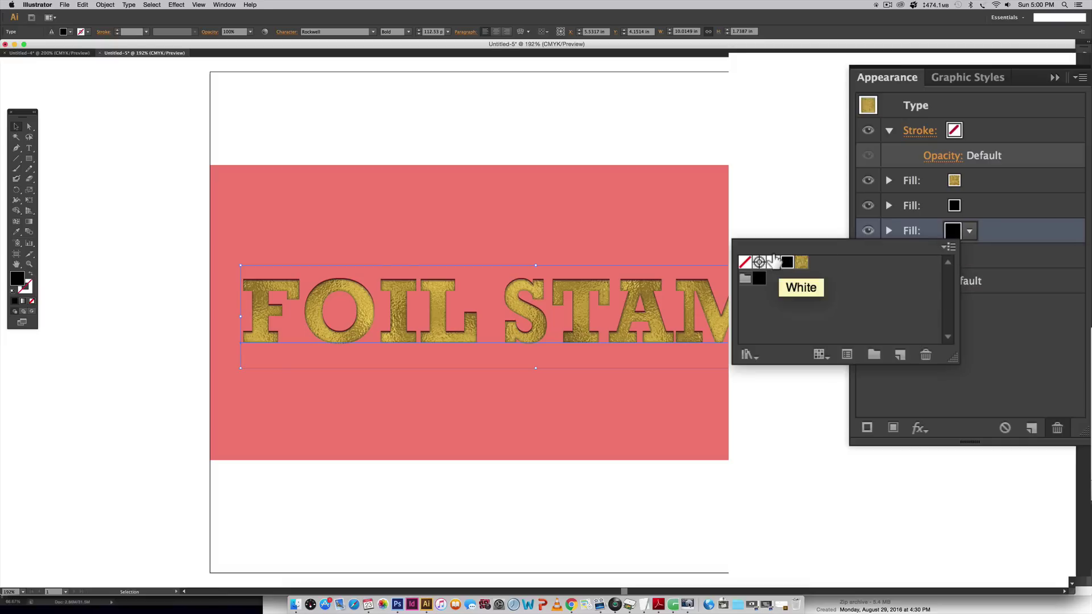
left_click(775, 261)
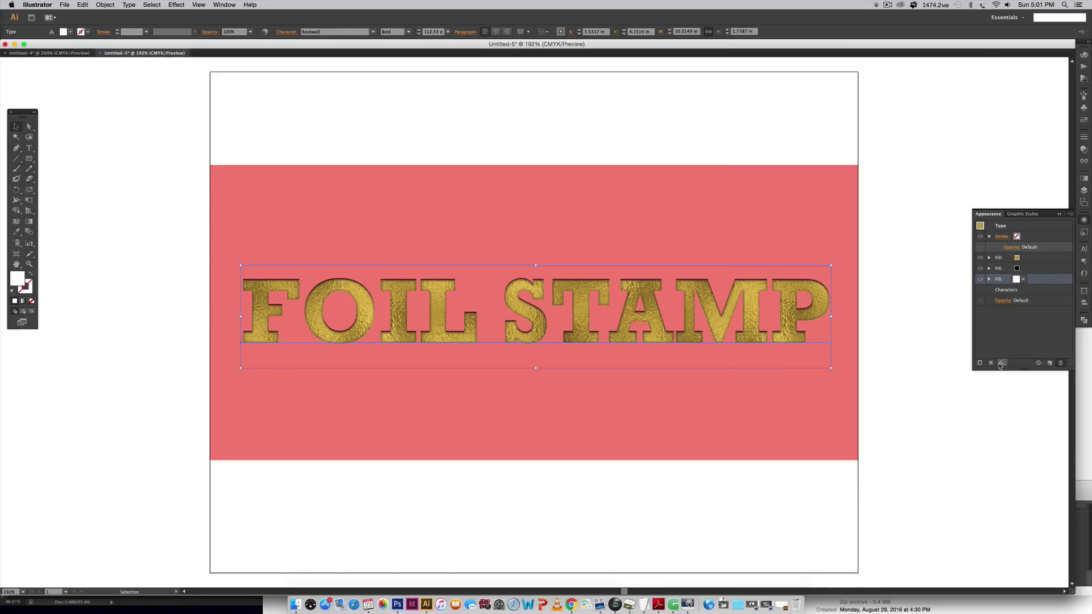
Step: Apply a Transform effect to the white fill with a vertical move of 0.01 in, with the preview turned on
left_click(957, 275)
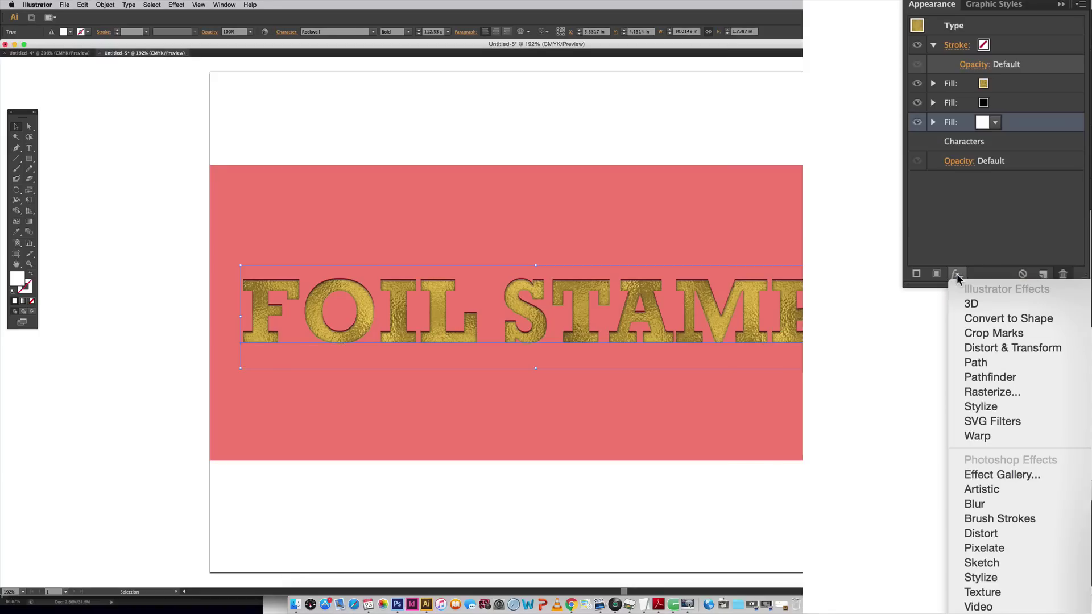
mouse_move(973, 348)
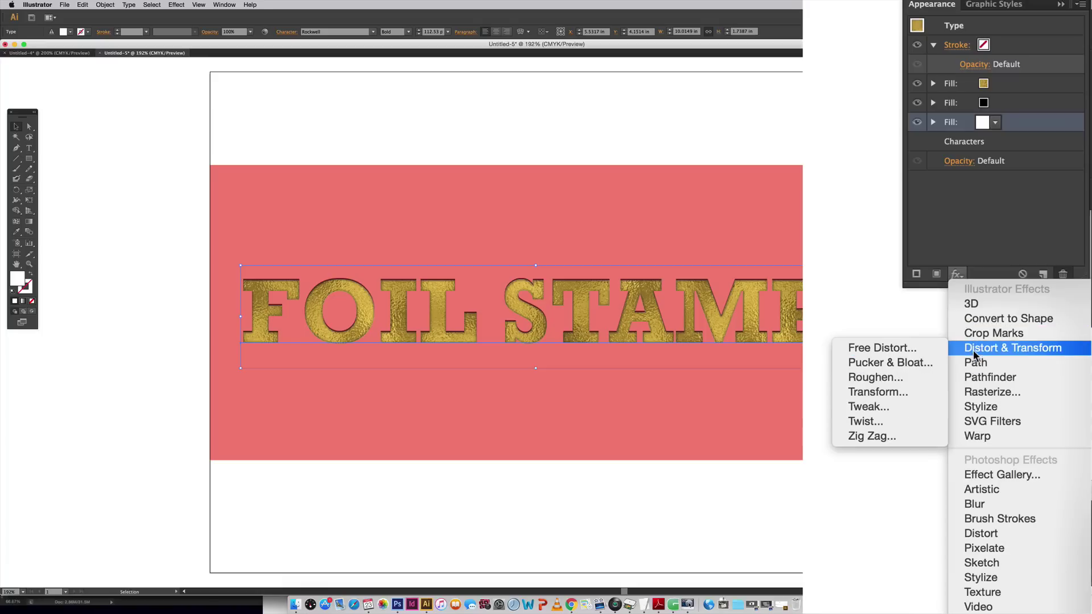
left_click(867, 394)
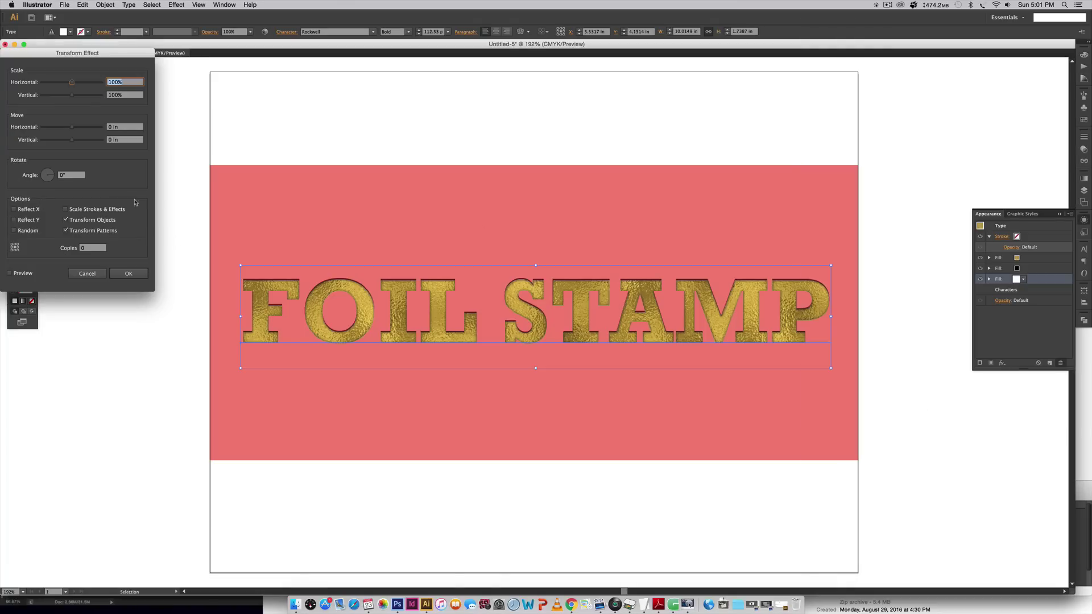
left_click(128, 139)
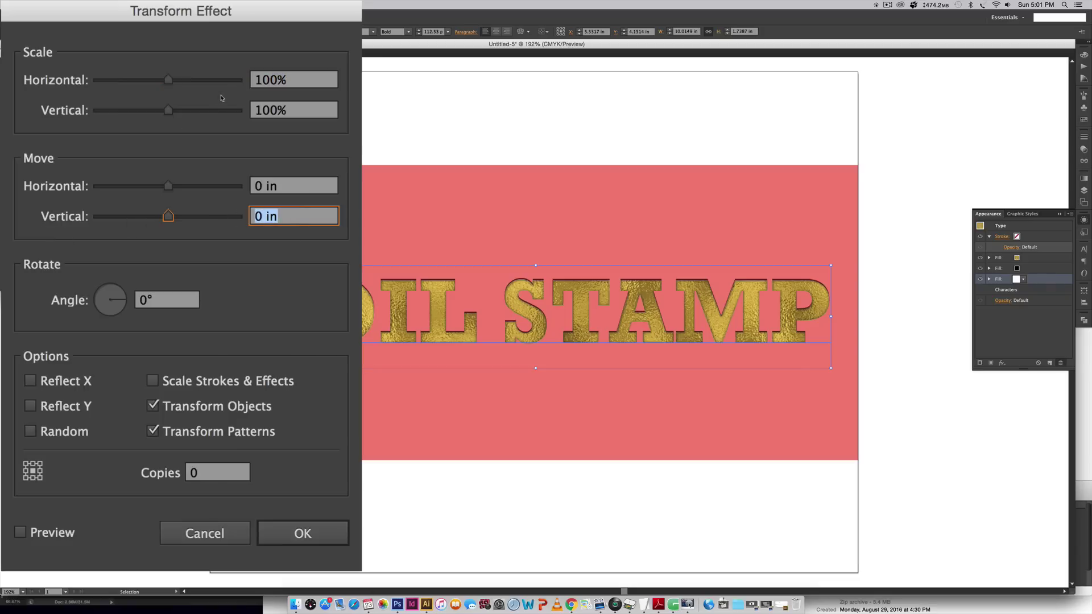
type(".01")
left_click(20, 533)
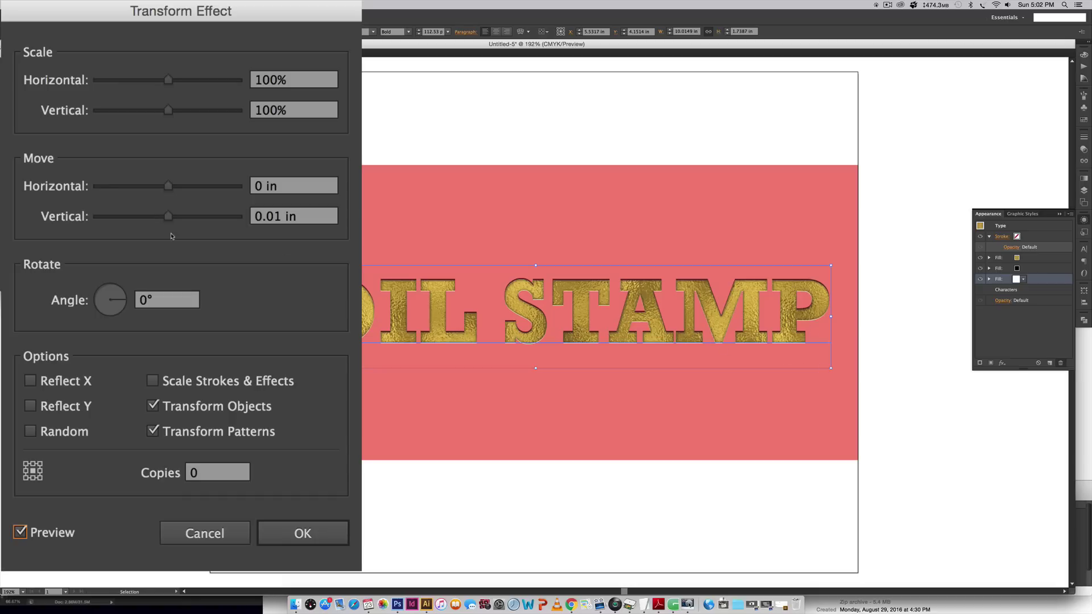
left_click(129, 274)
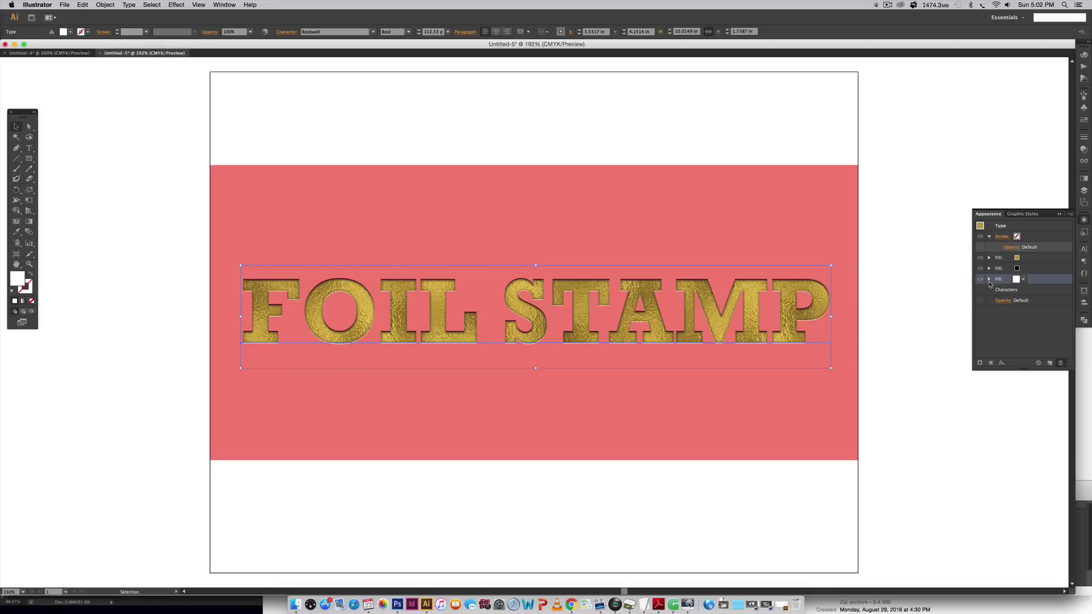
Step: Set the white fill's opacity to 40% with the Overlay blending mode and collapse its attributes
left_click(989, 279)
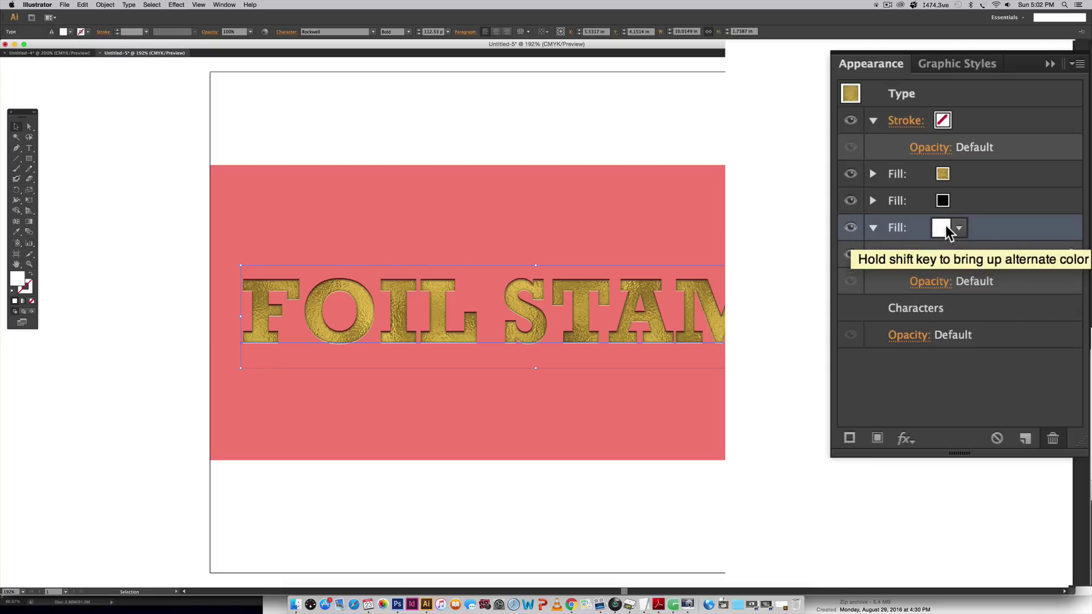
left_click(915, 282)
type("40")
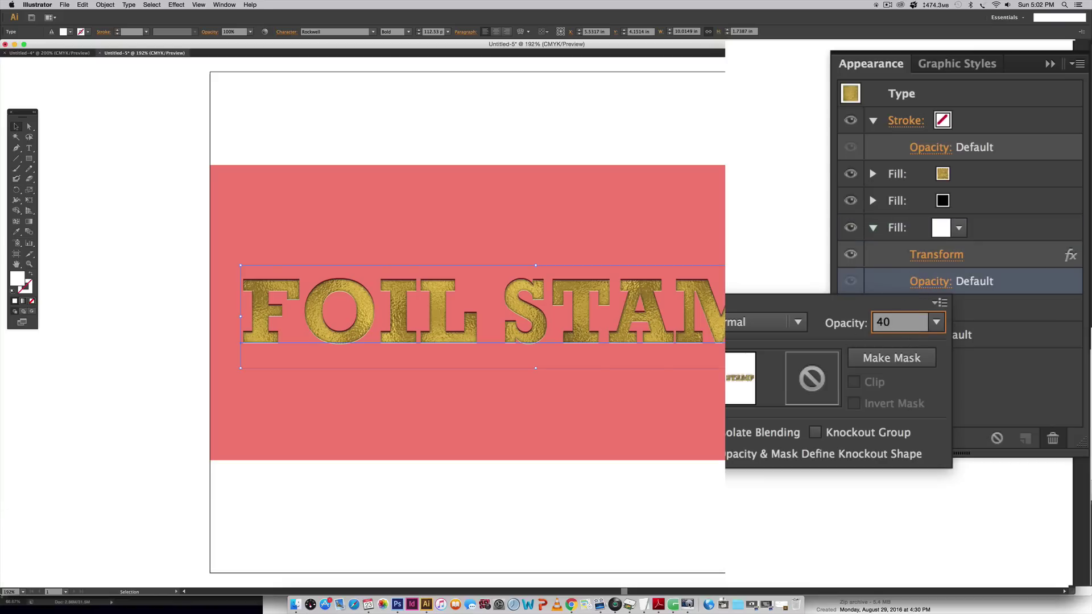
key("Return")
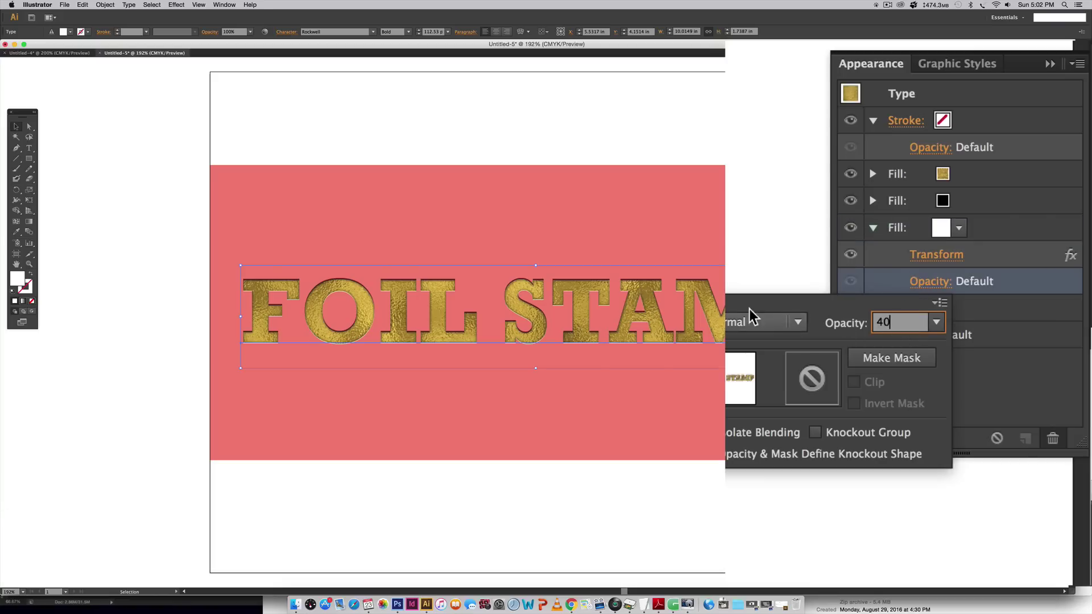
left_click(939, 317)
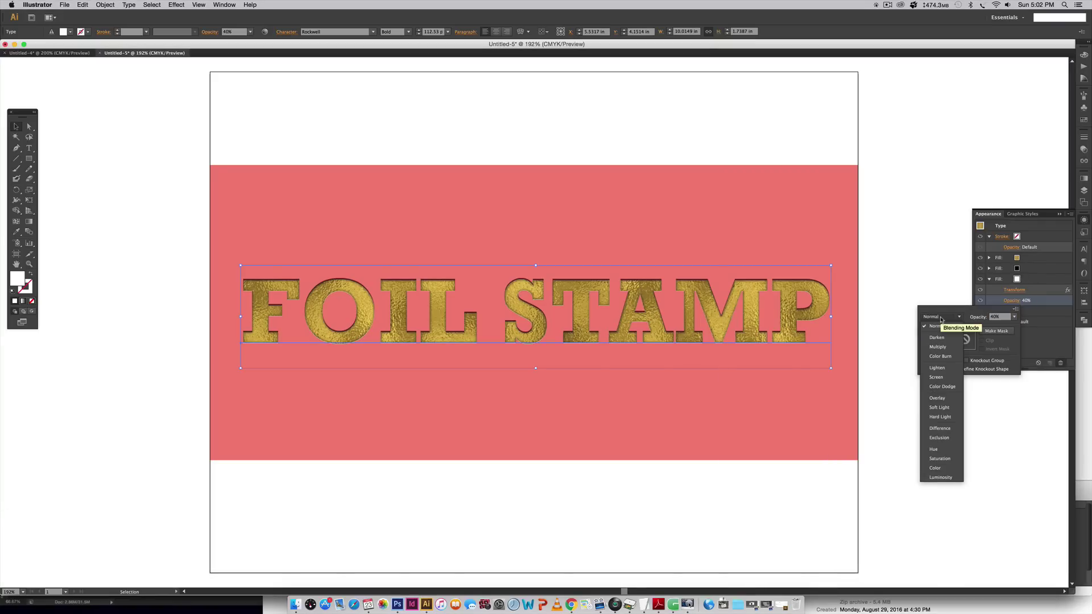
left_click(937, 398)
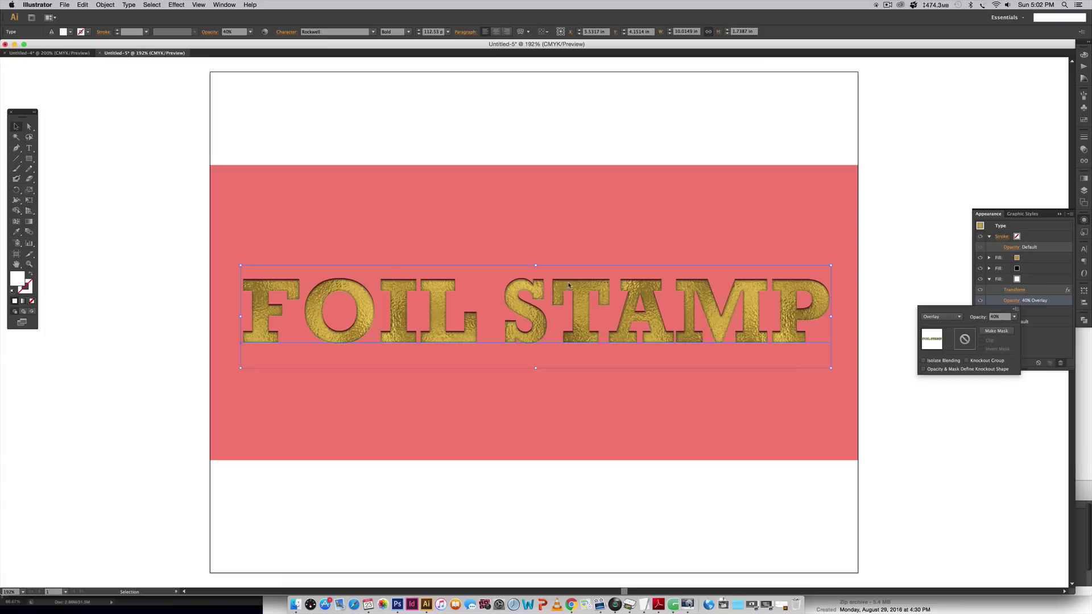
left_click(1041, 334)
left_click(989, 279)
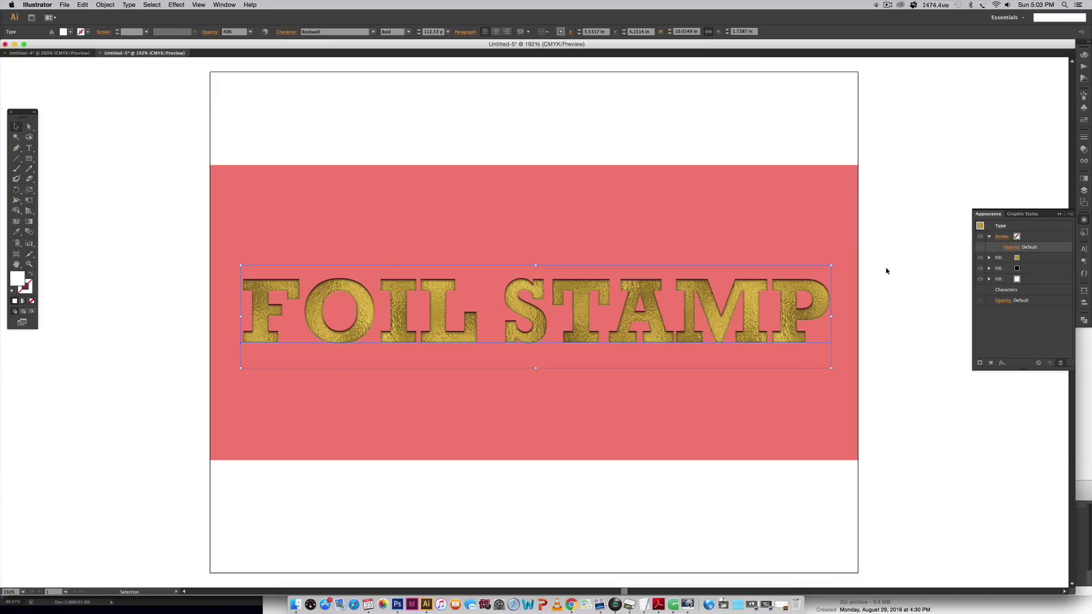
Step: Target the whole FOIL STAMP text object rather than a single fill and add an Outer Glow effect to it
left_click(1002, 363)
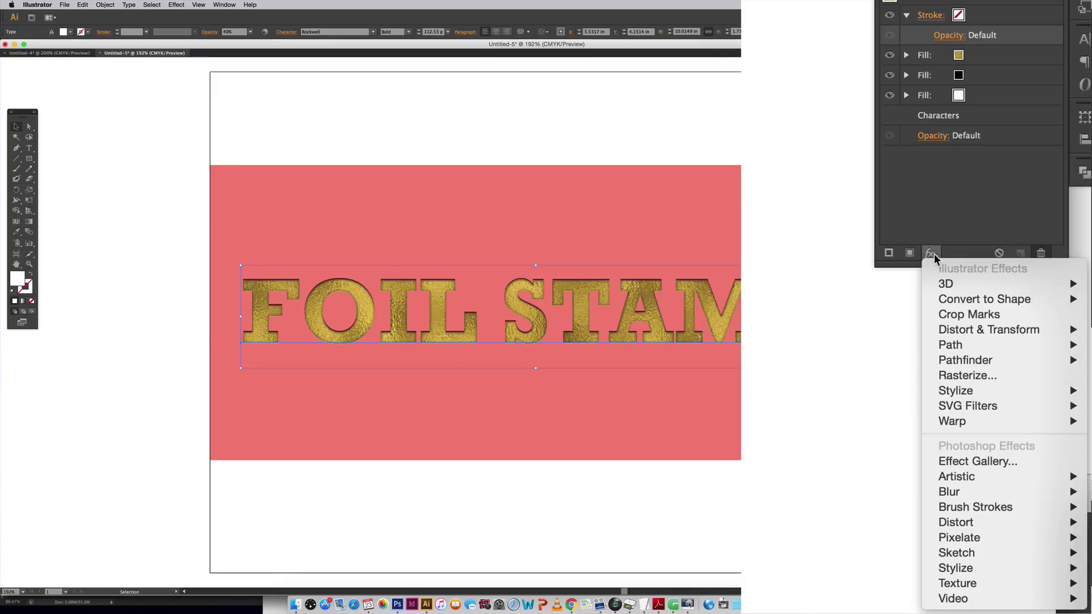
left_click(987, 165)
left_click(1026, 134)
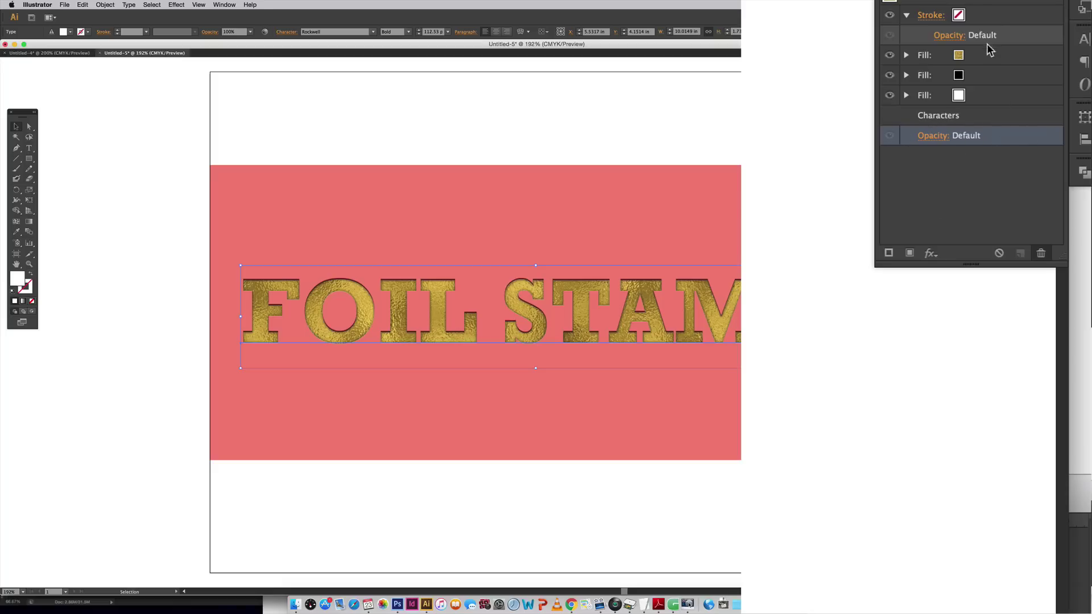
left_click(930, 253)
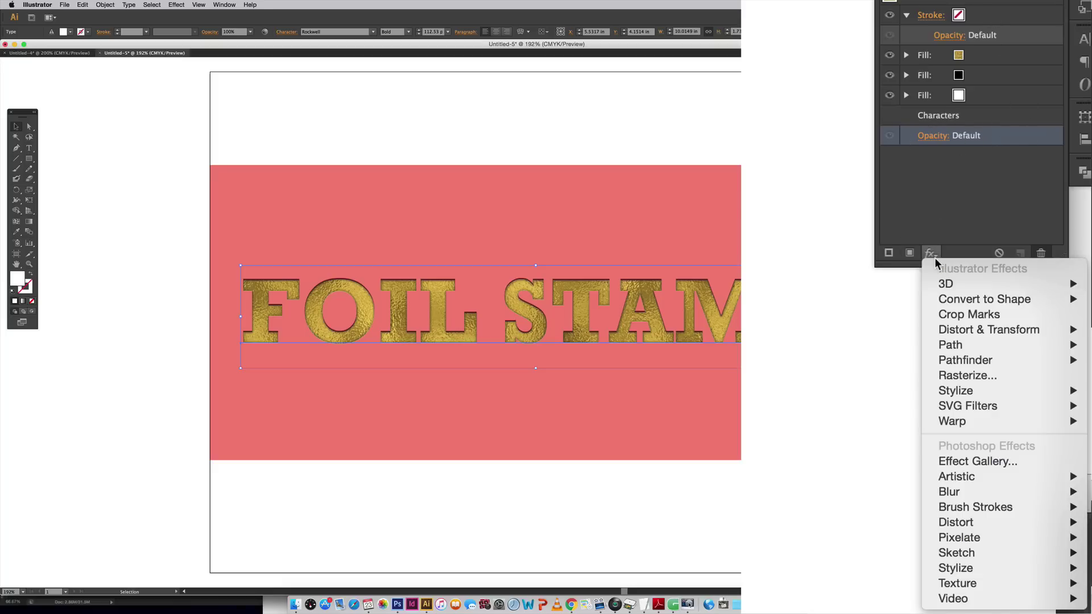
mouse_move(980, 394)
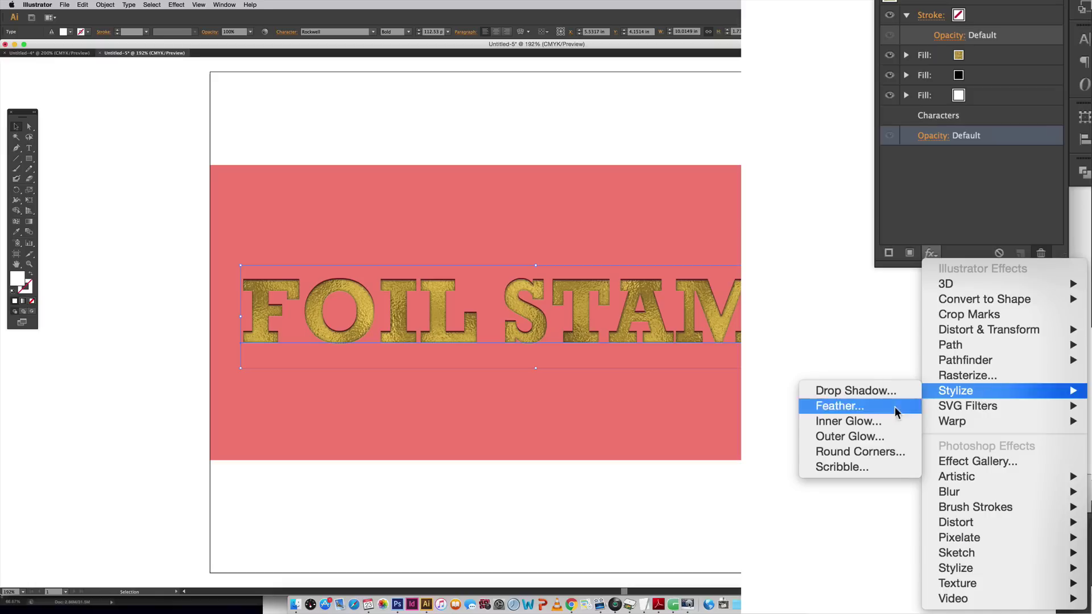
left_click(877, 436)
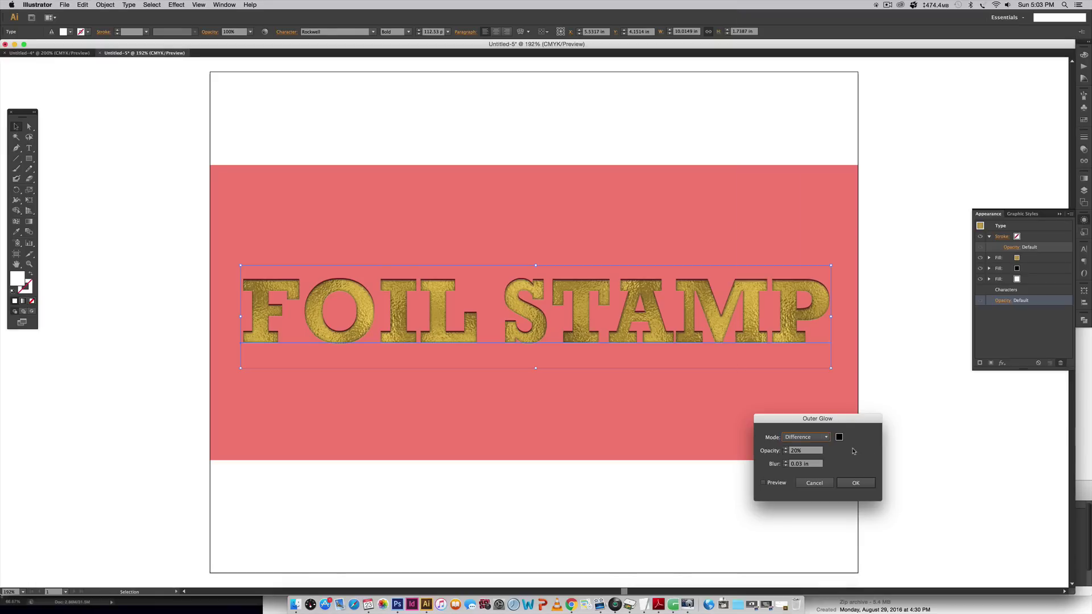
left_click_drag(844, 424, 940, 412)
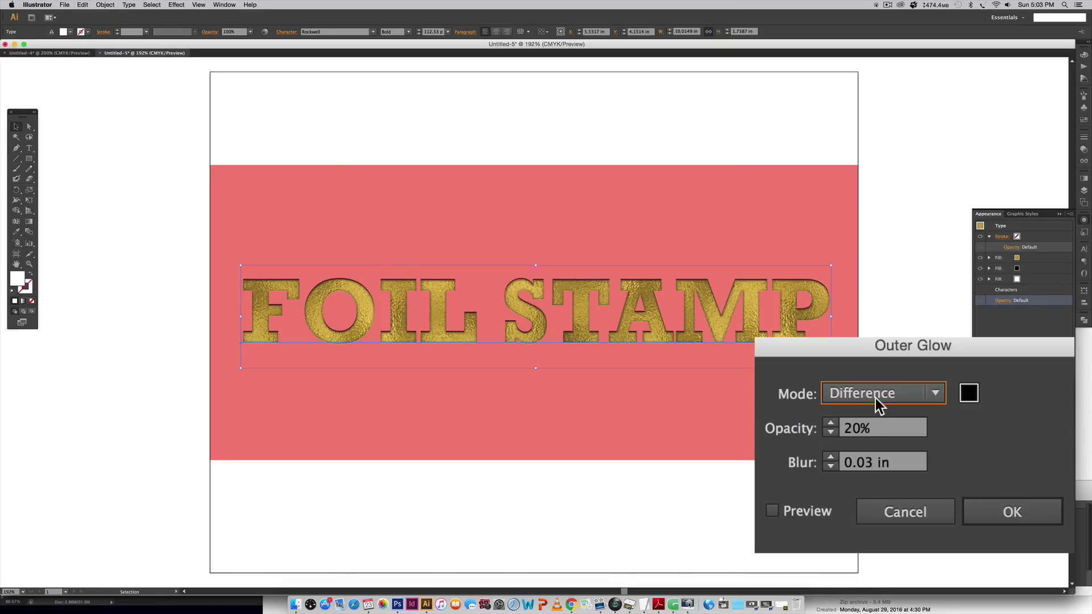
Step: Apply the outer glow with preview on, in Difference mode, black, at 20% opacity with 0.03 in blur, and deselect the text
left_click(773, 510)
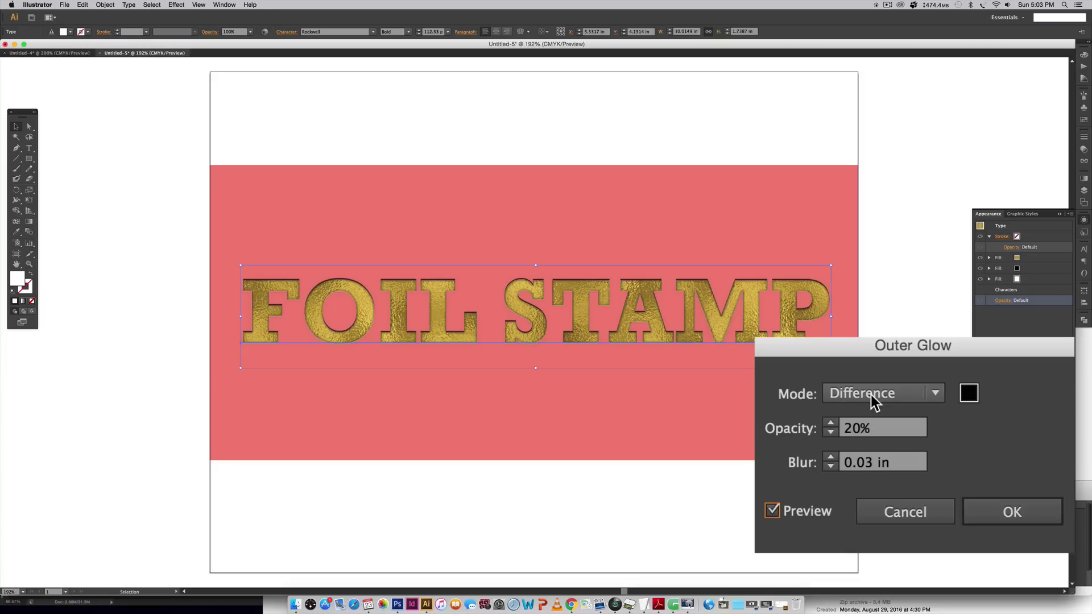
left_click(967, 392)
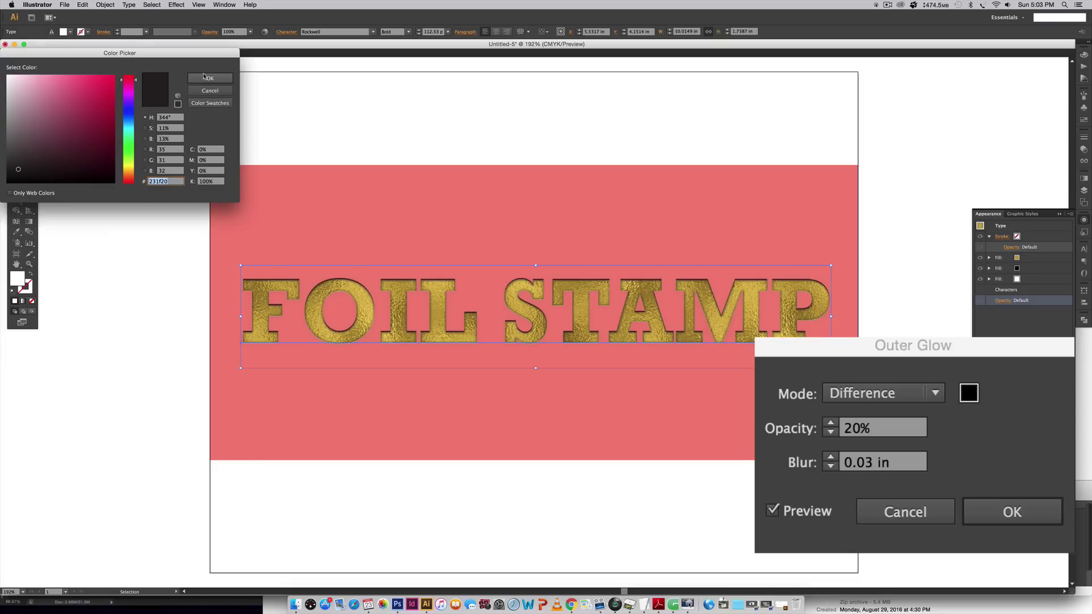
left_click(208, 78)
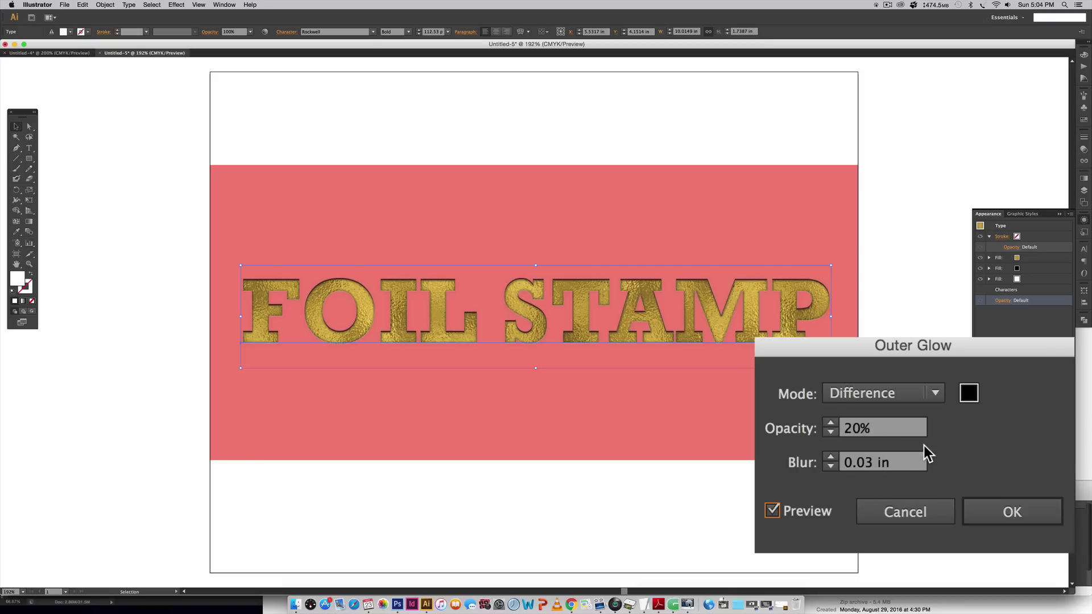
left_click(1049, 520)
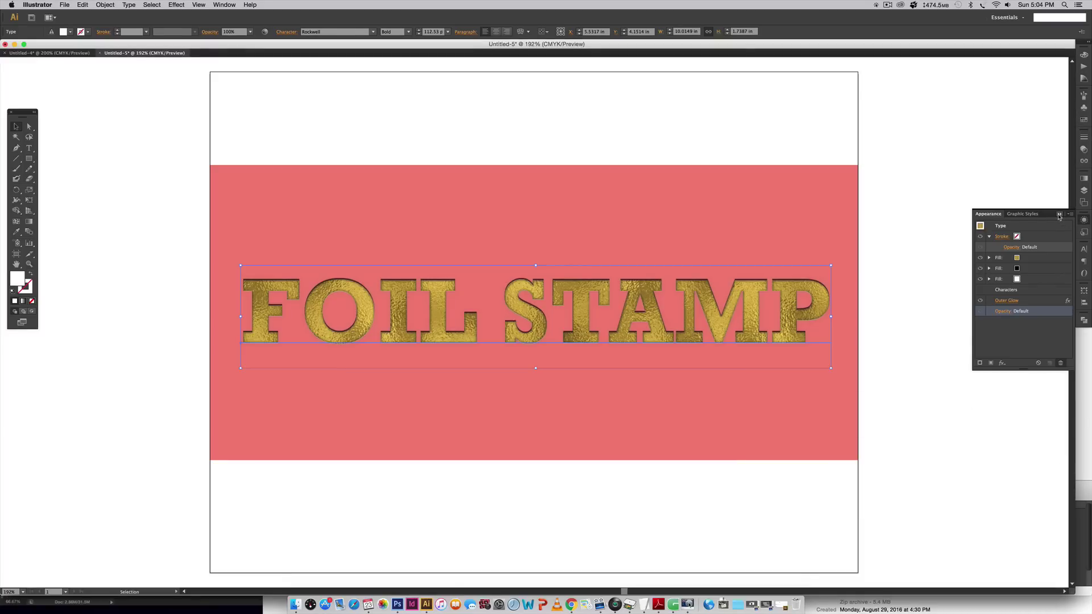
left_click(1059, 216)
left_click(913, 287)
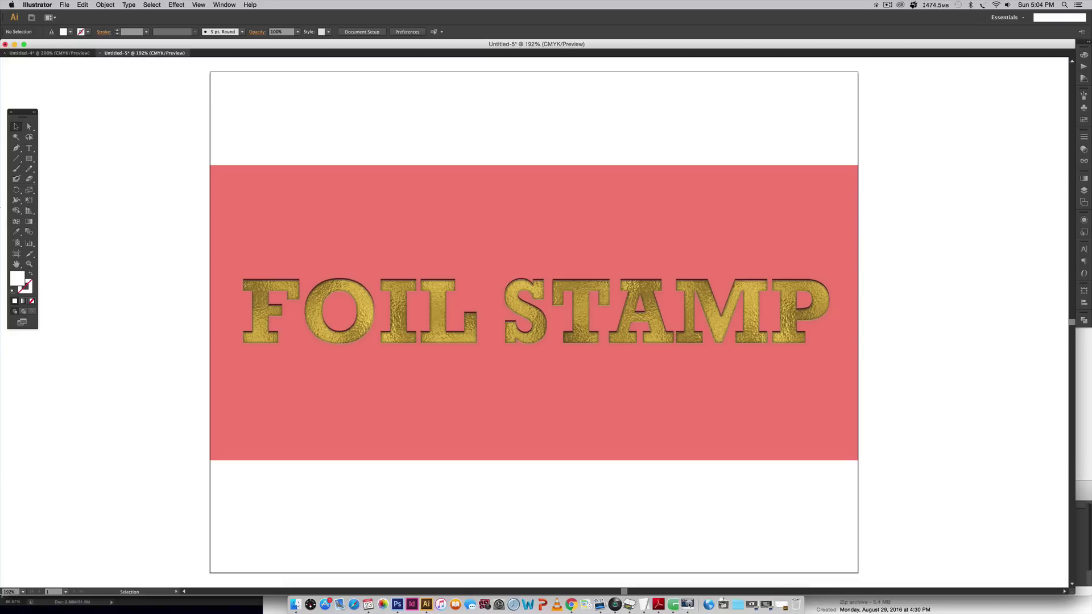
Step: Set the stroke to none and draw a freehand heart about 1.32 in wide and 1.01 in tall above the text with the Pencil tool
left_click(13, 290)
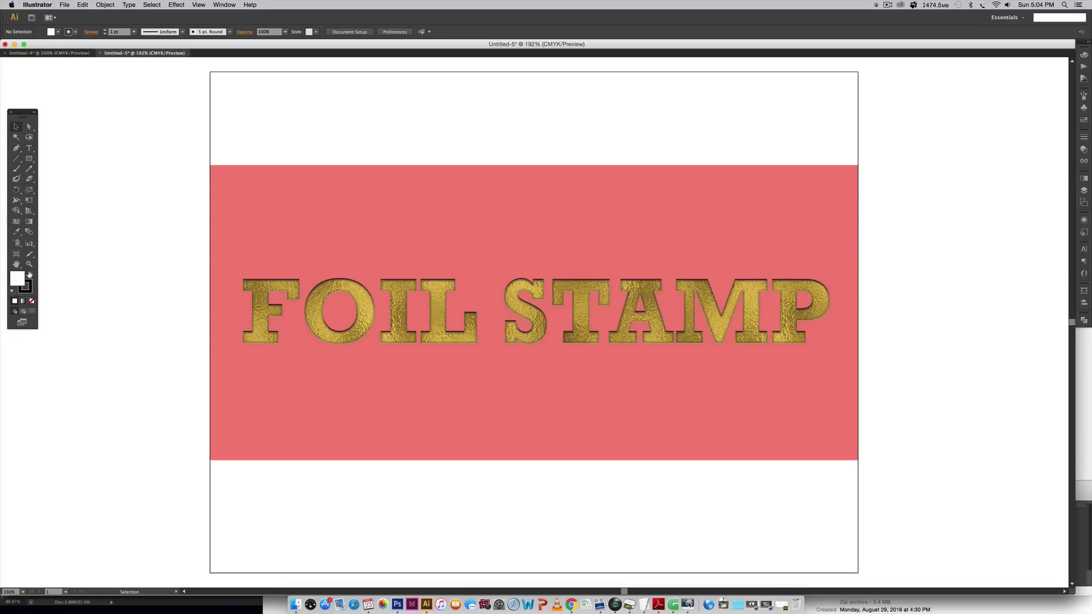
left_click(30, 274)
left_click(27, 290)
left_click(32, 301)
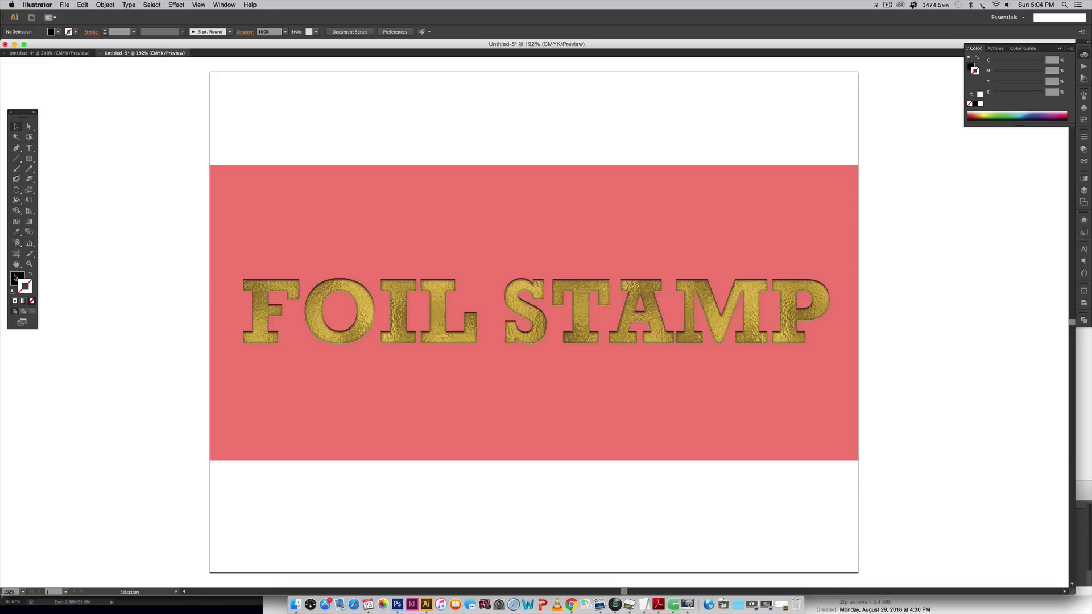
left_click(15, 277)
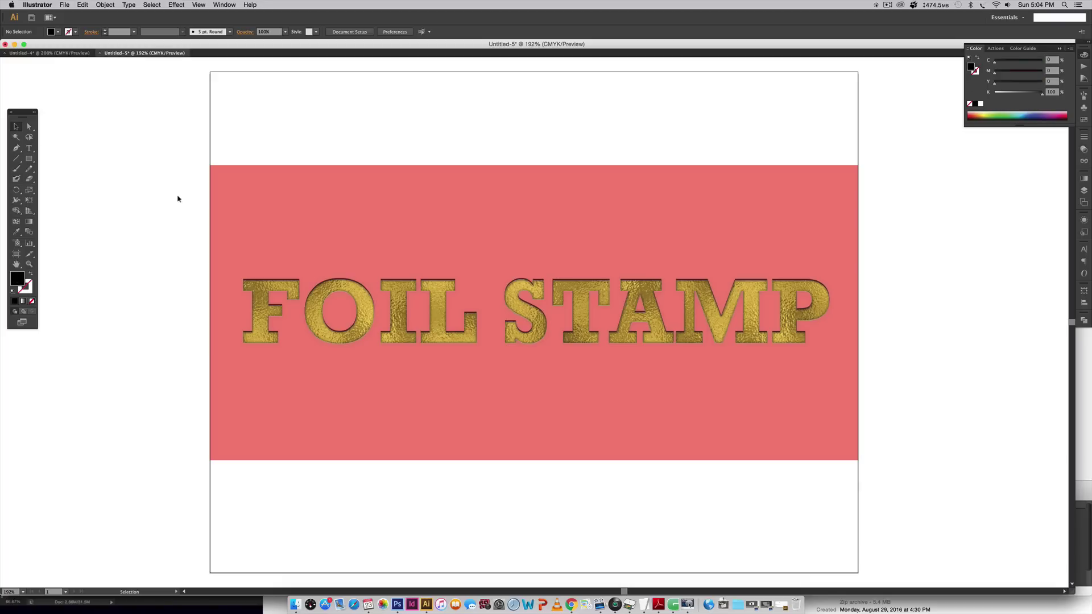
key("n")
left_click_drag(563, 222, 562, 220)
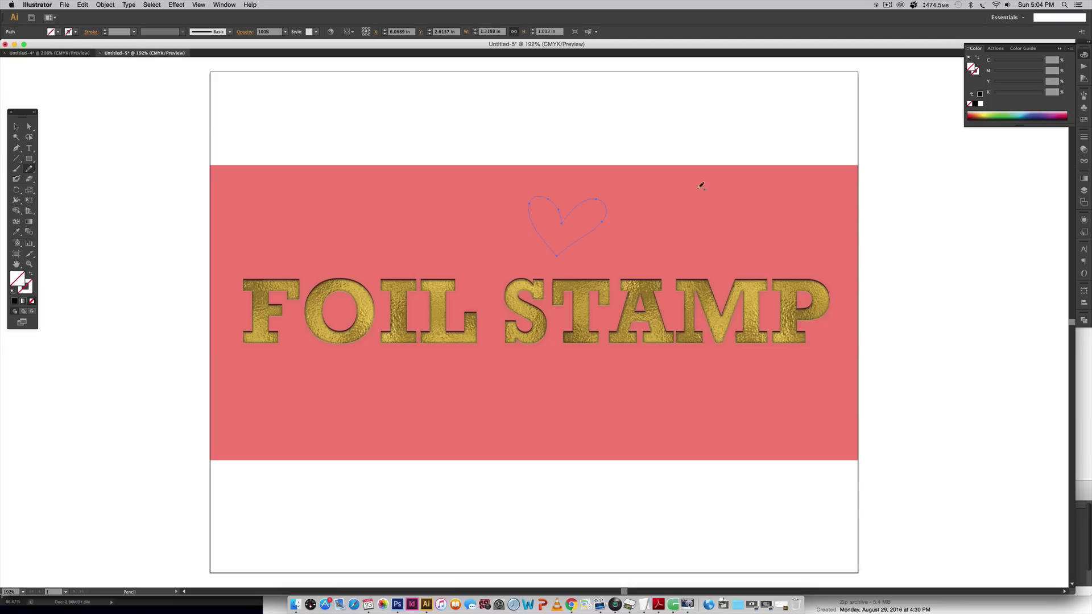
Step: Fill the heart with bright green and move it slightly up and to the right above the text
key("v")
left_click(1004, 117)
left_click(640, 115)
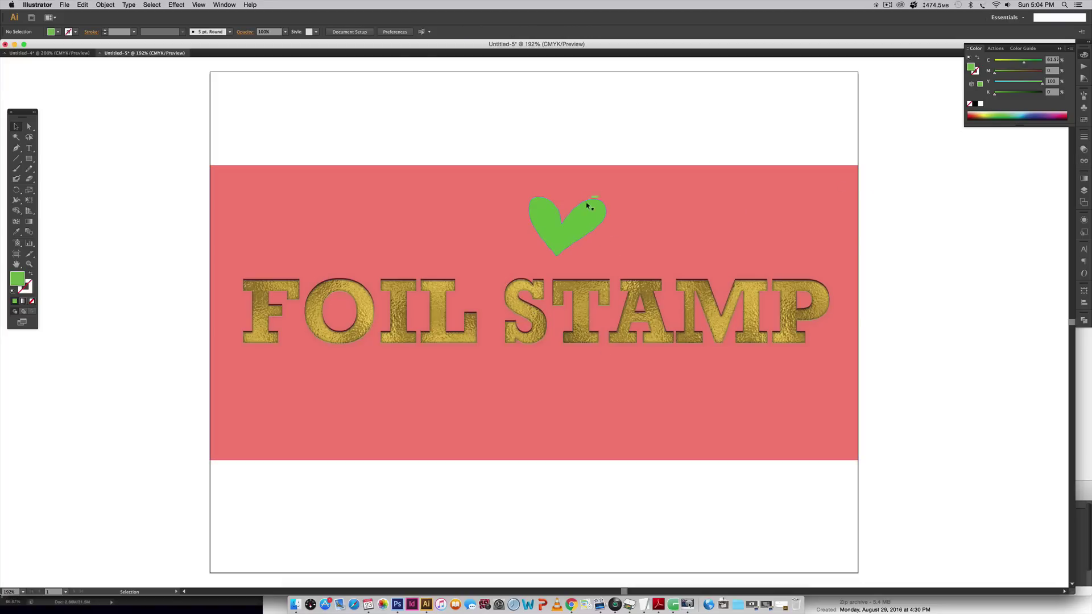
left_click_drag(588, 206, 614, 188)
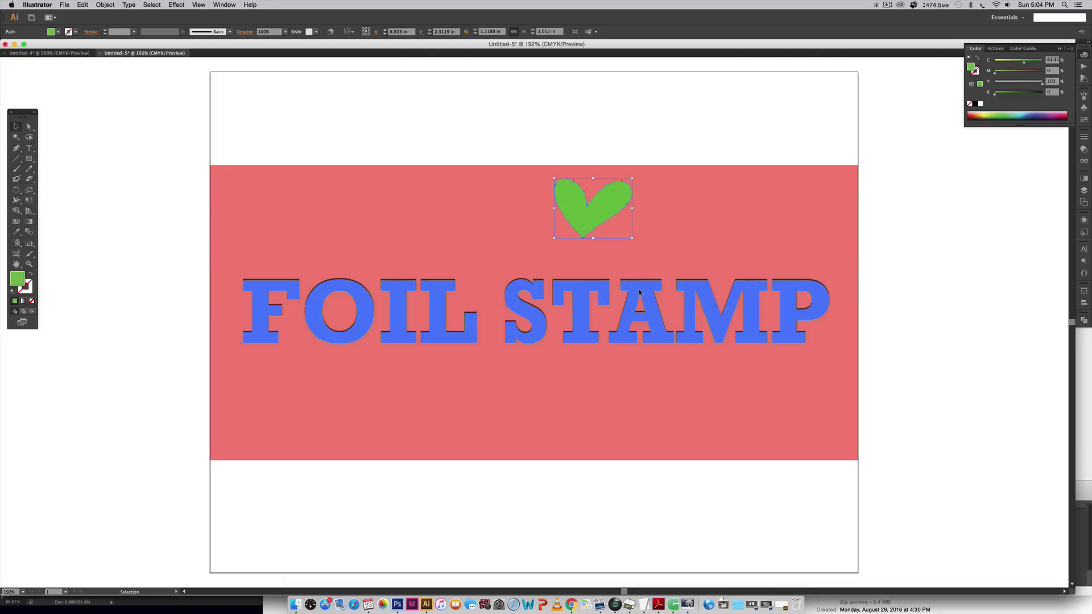
left_click(639, 292)
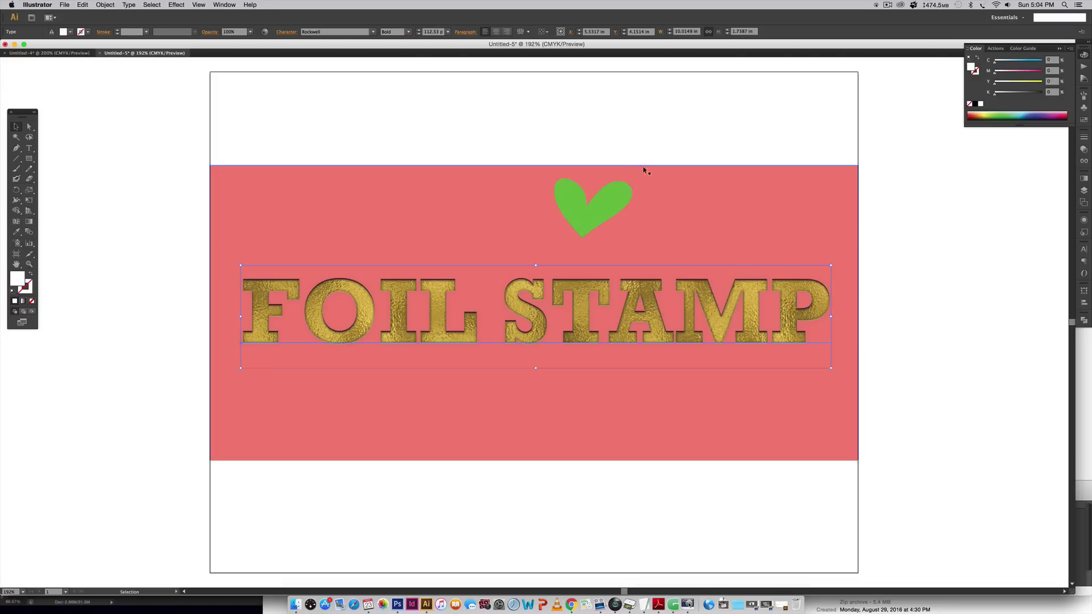
left_click(925, 257)
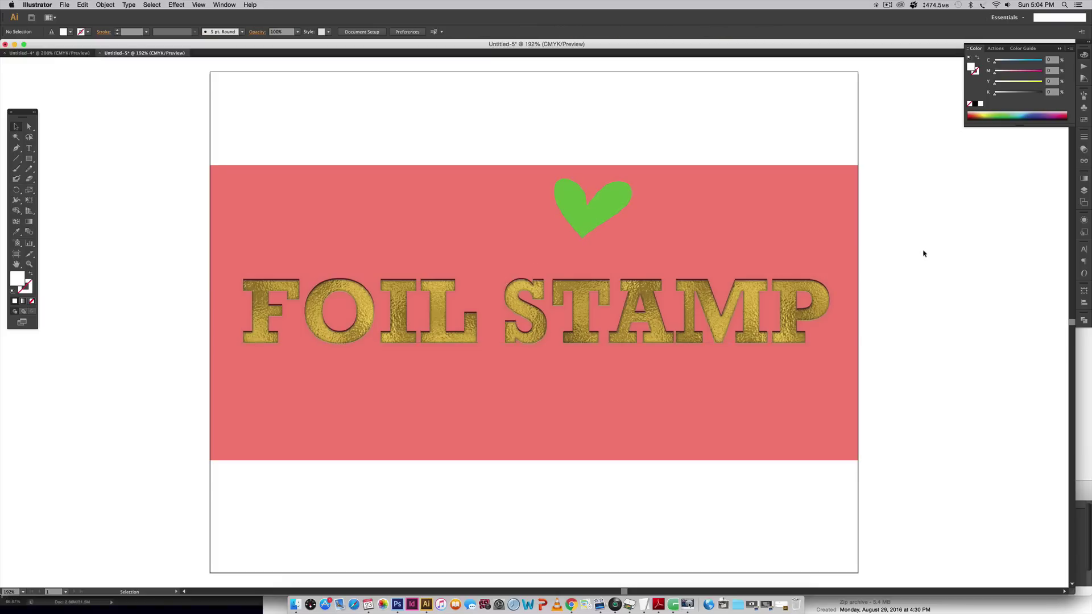
Step: Display the graphic styles, select all unused ones and delete them
left_click(1083, 219)
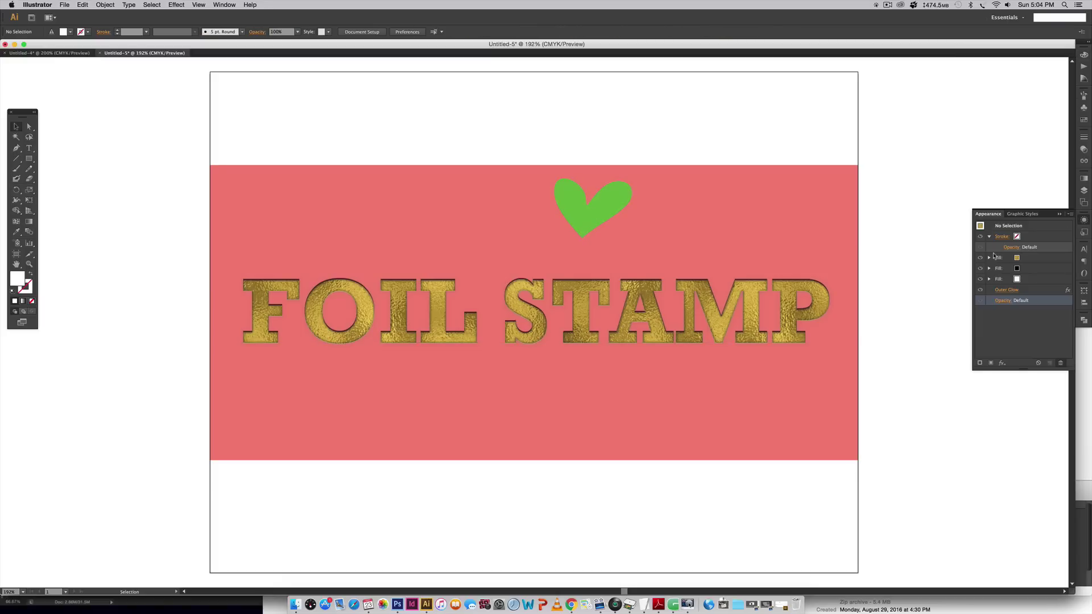
left_click(1084, 231)
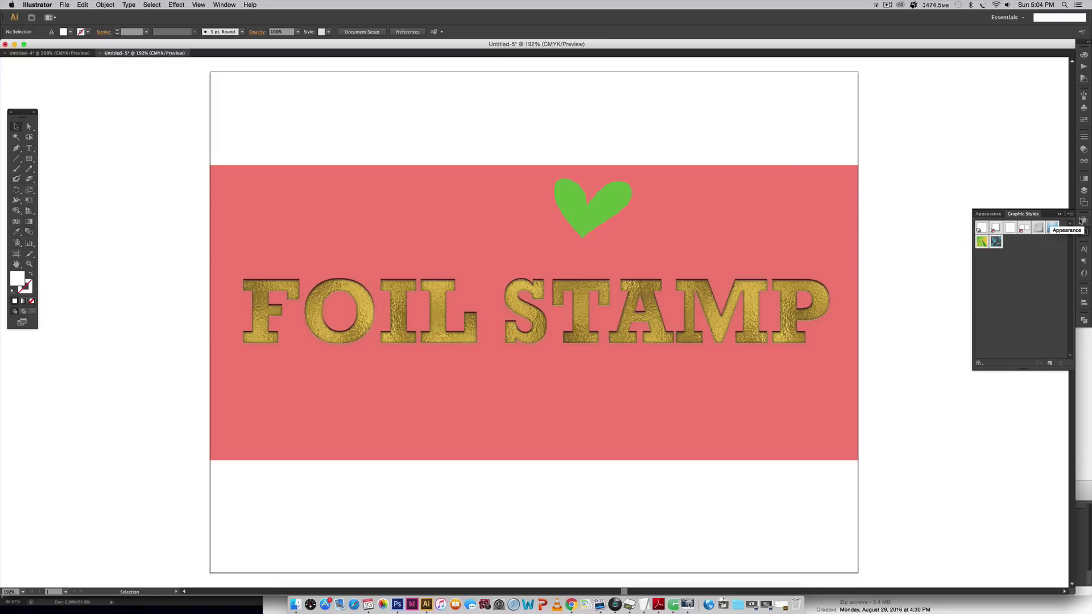
left_click(224, 5)
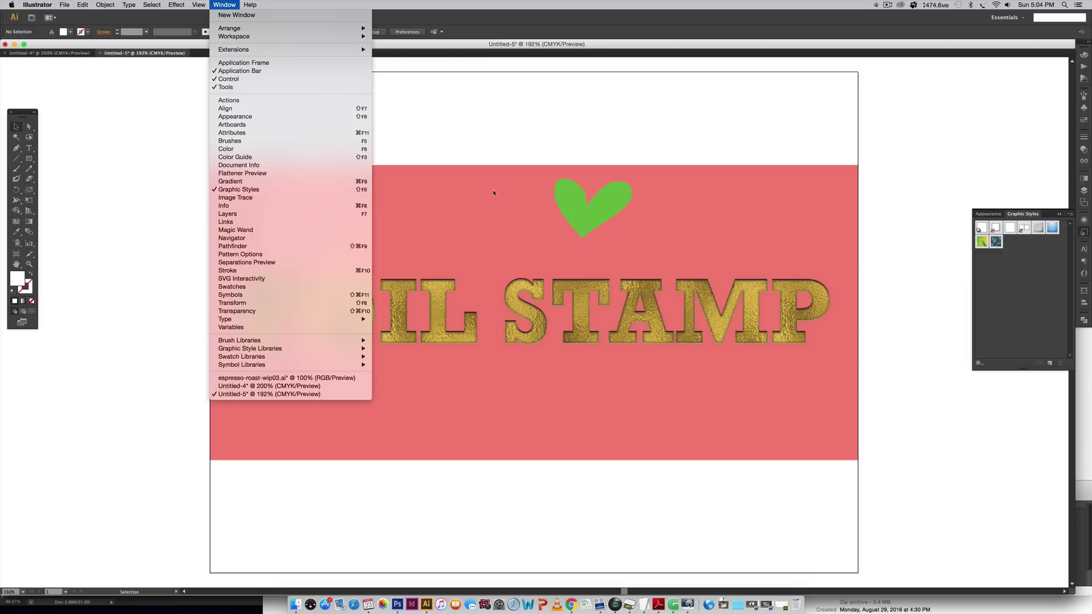
left_click(988, 171)
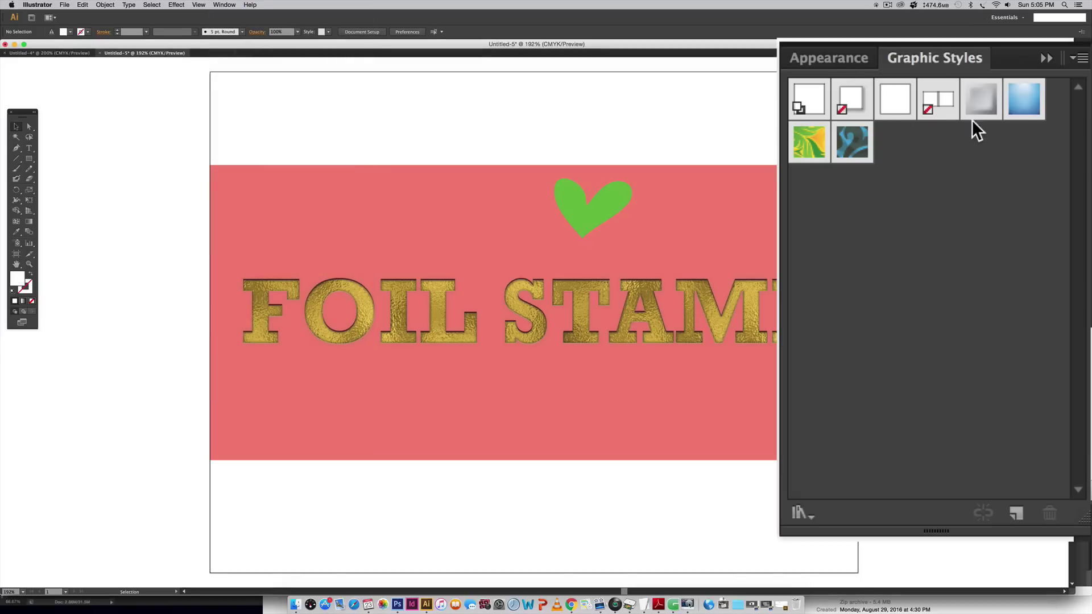
left_click(1080, 59)
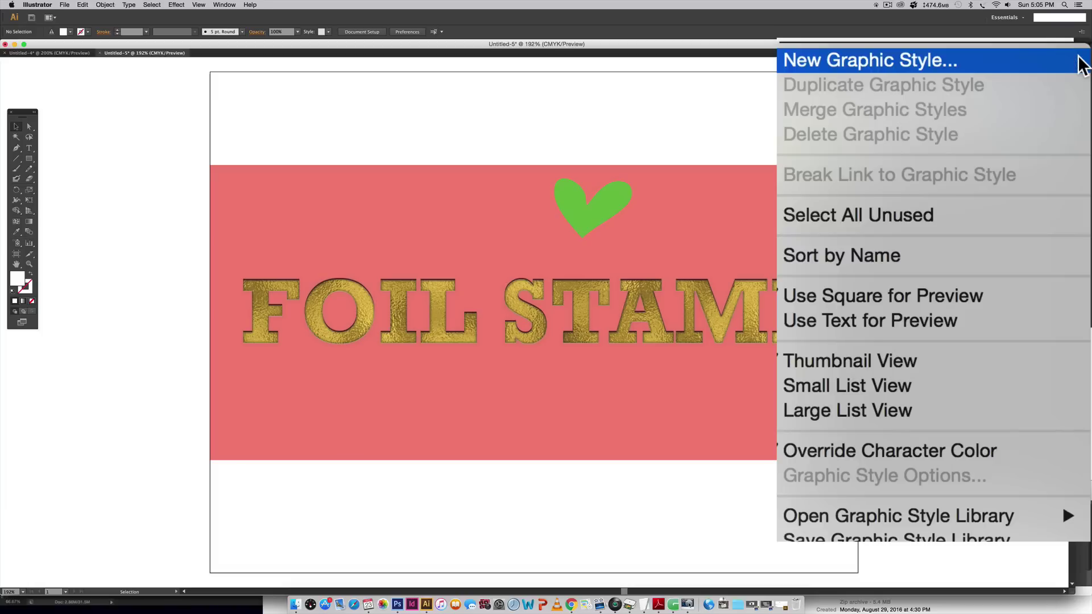
left_click(999, 219)
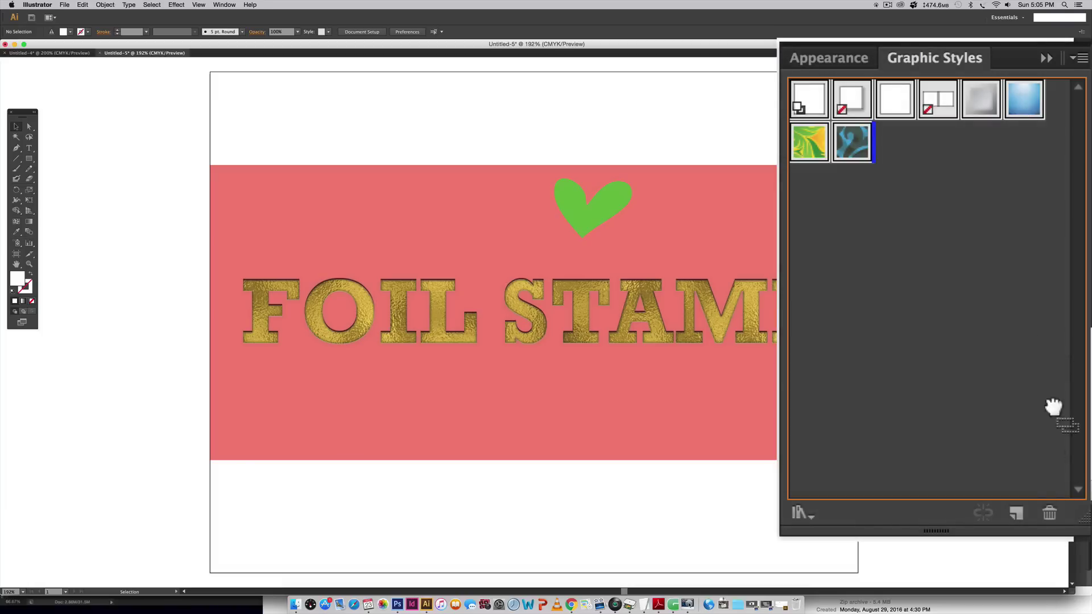
left_click(1049, 512)
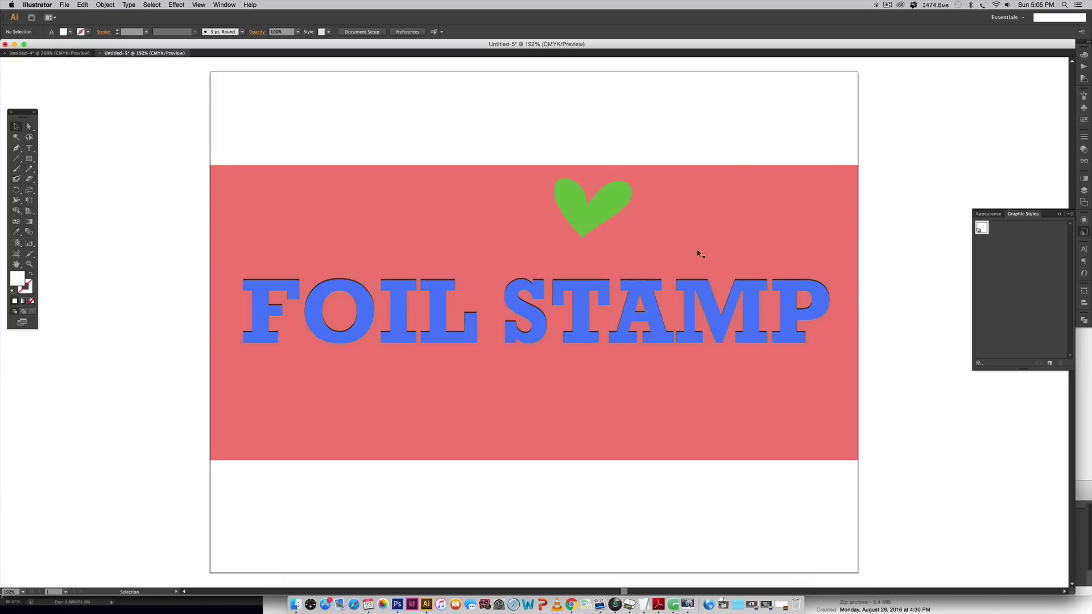
Step: Save the FOIL STAMP text's appearance as a new graphic style named "foil stamp" and deselect the text
left_click(427, 308)
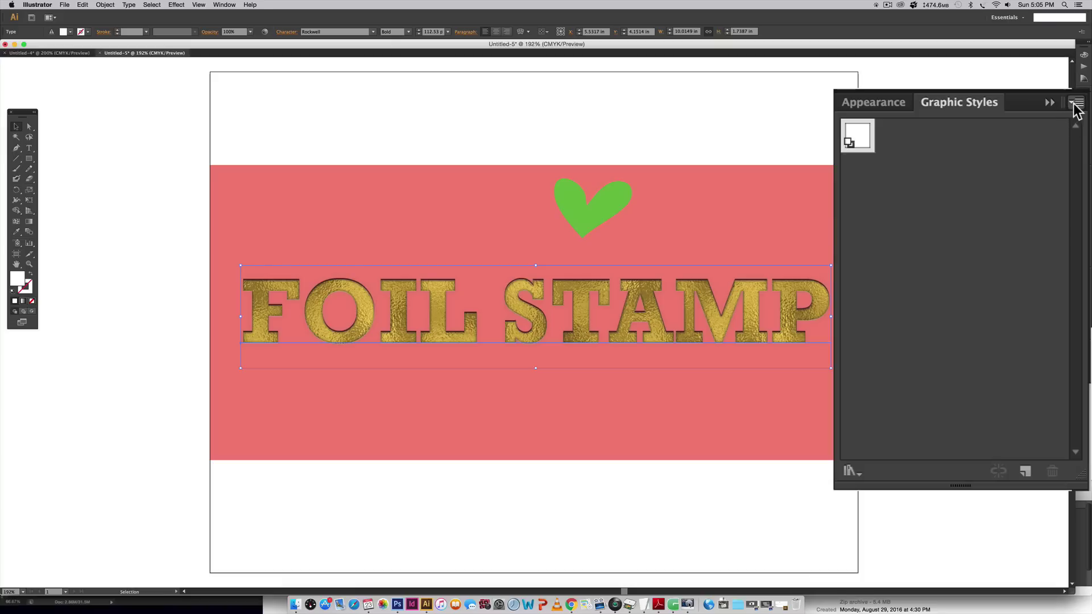
left_click(1075, 105)
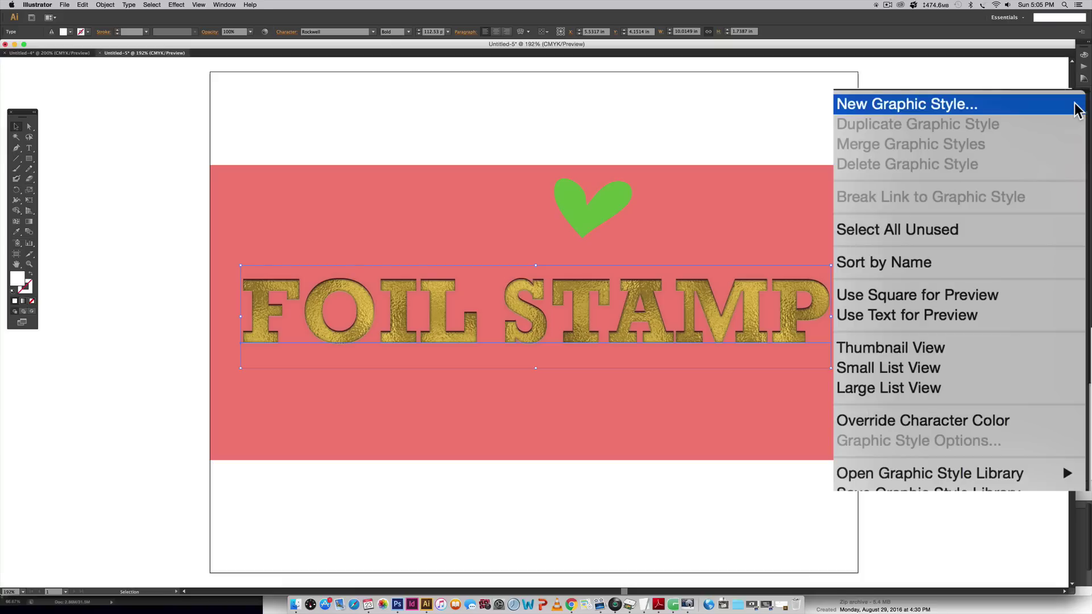
left_click(954, 107)
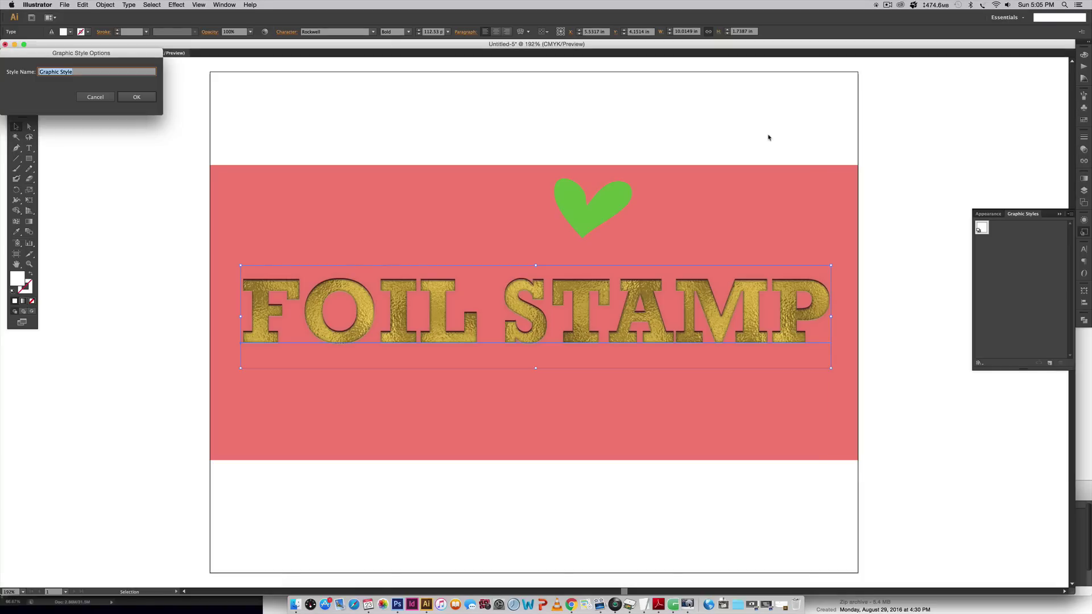
type("foil stamp")
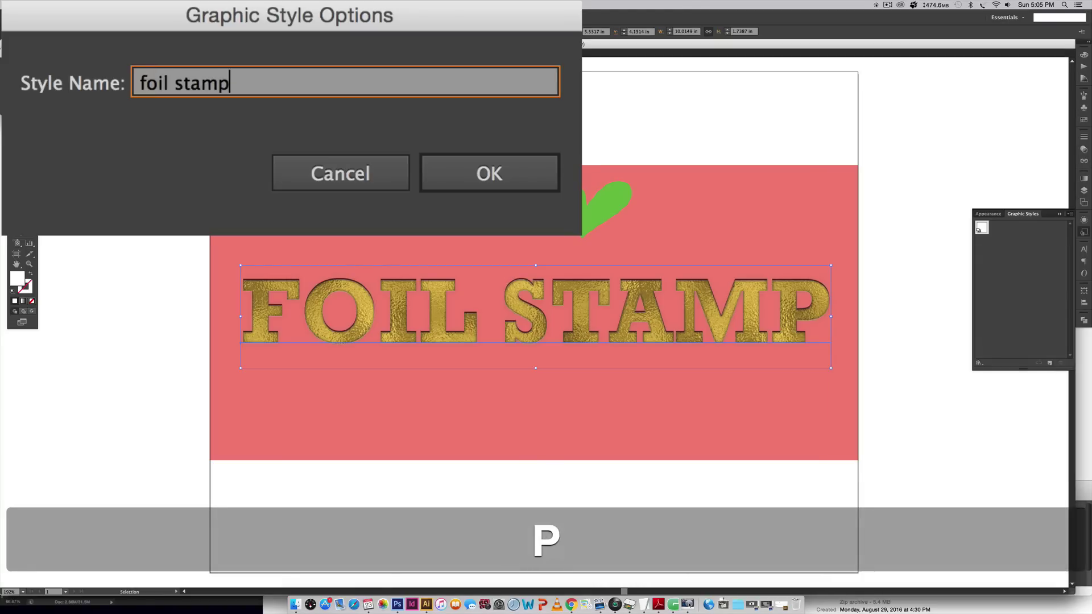
left_click(446, 184)
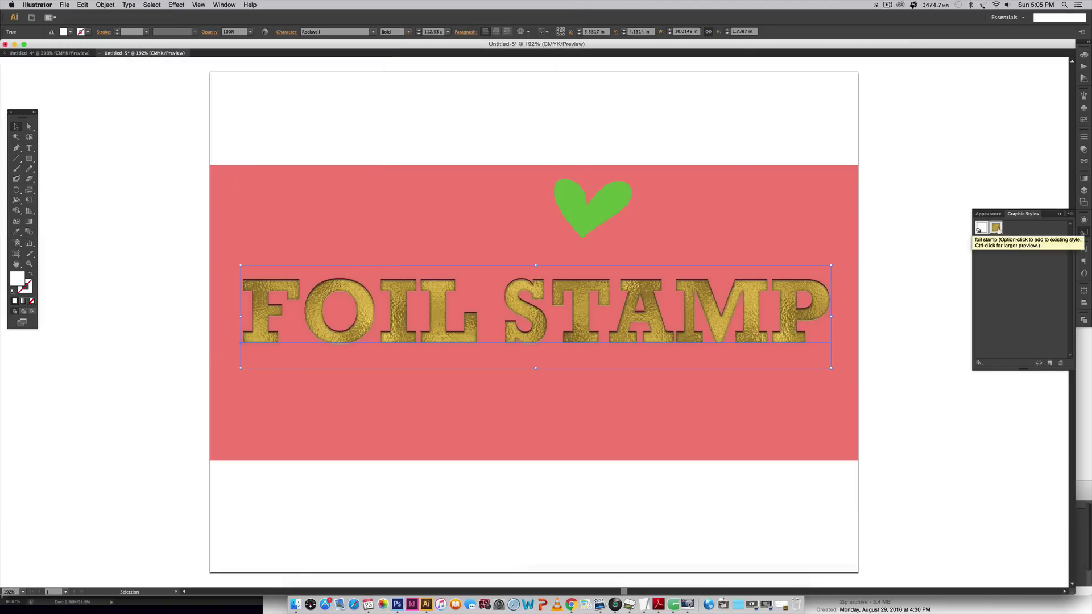
left_click(959, 119)
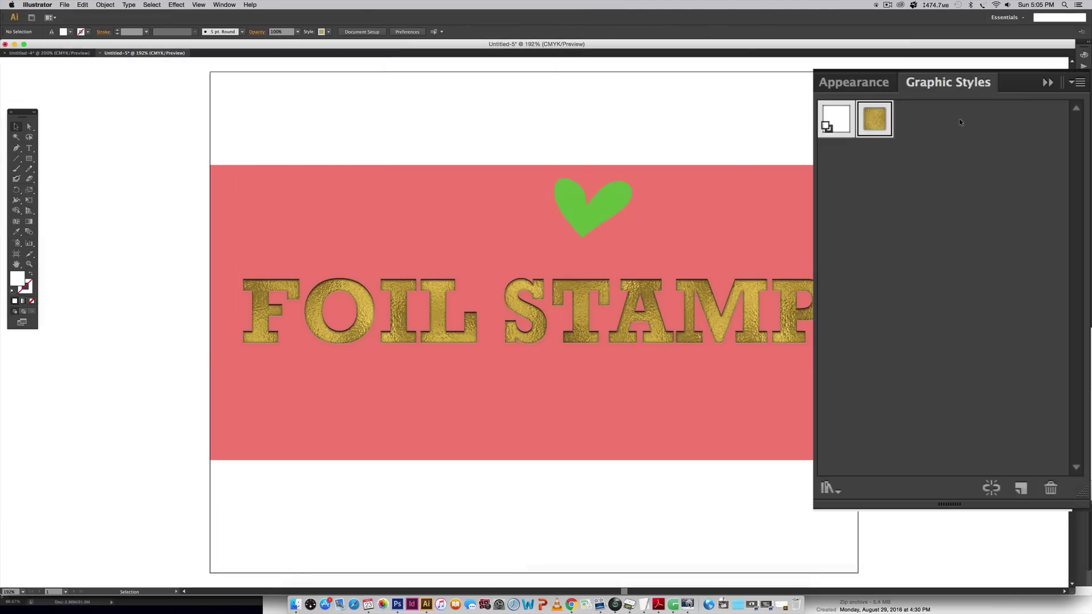
Step: Apply the foil stamp graphic style to the green heart and move it about 1.42 in left and 0.27 in down
left_click(607, 192)
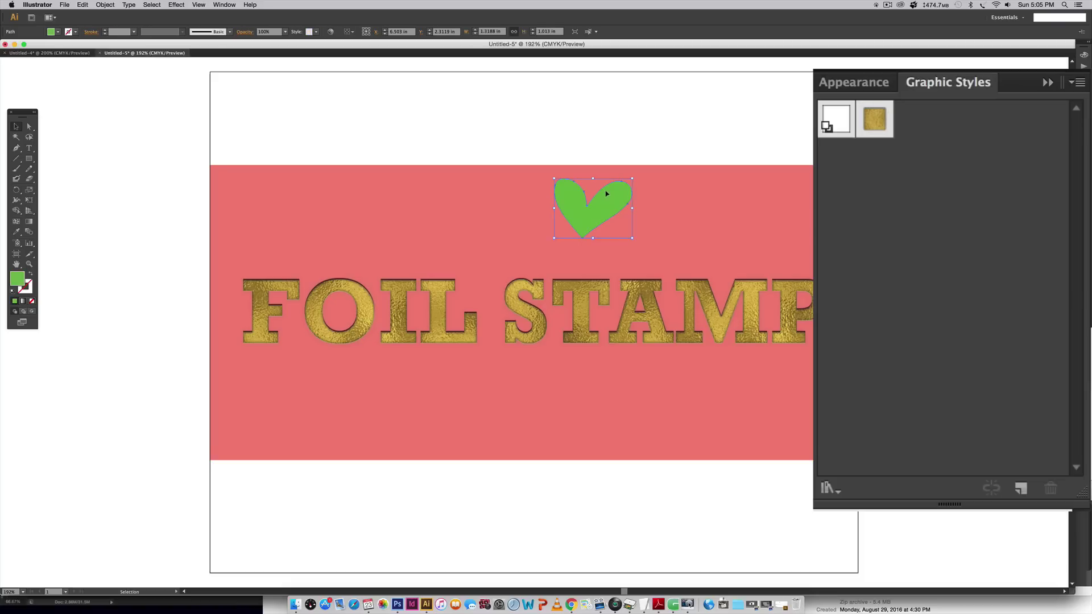
left_click(874, 121)
key("super+shift+a")
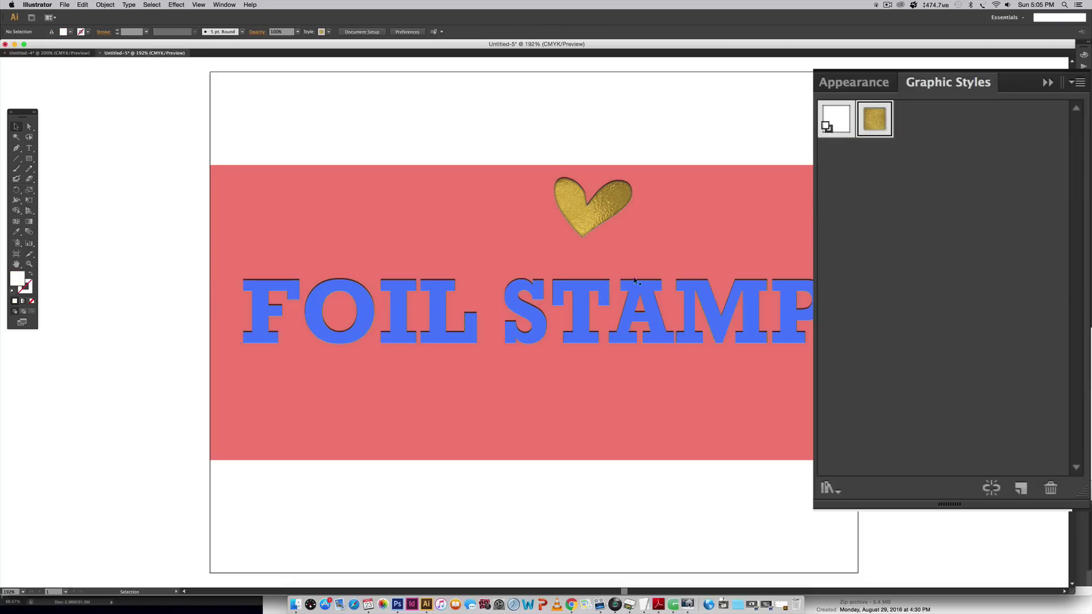
left_click_drag(590, 207, 507, 224)
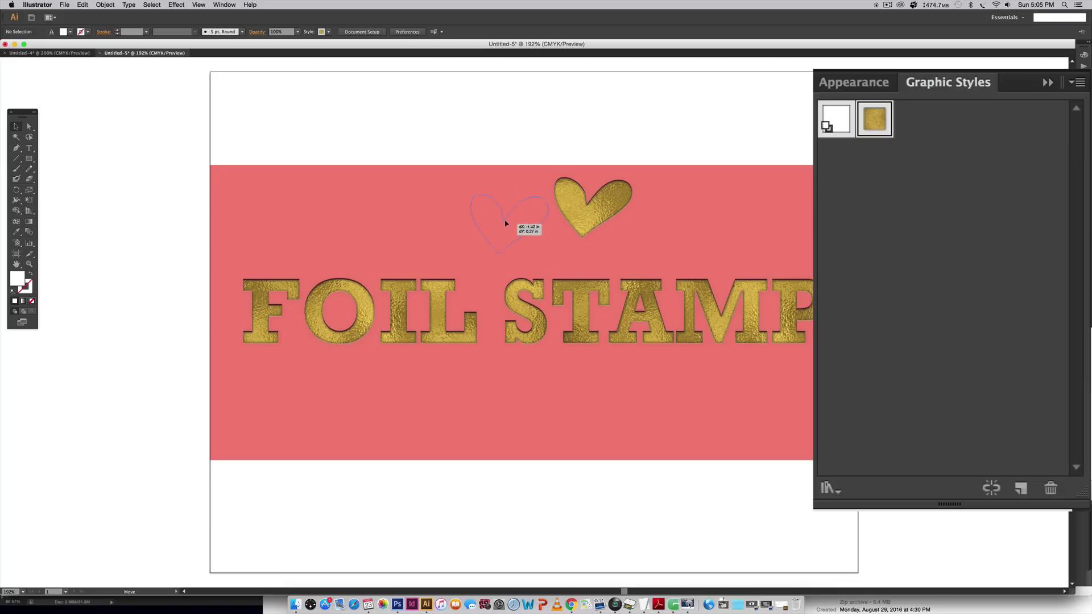
left_click(709, 122)
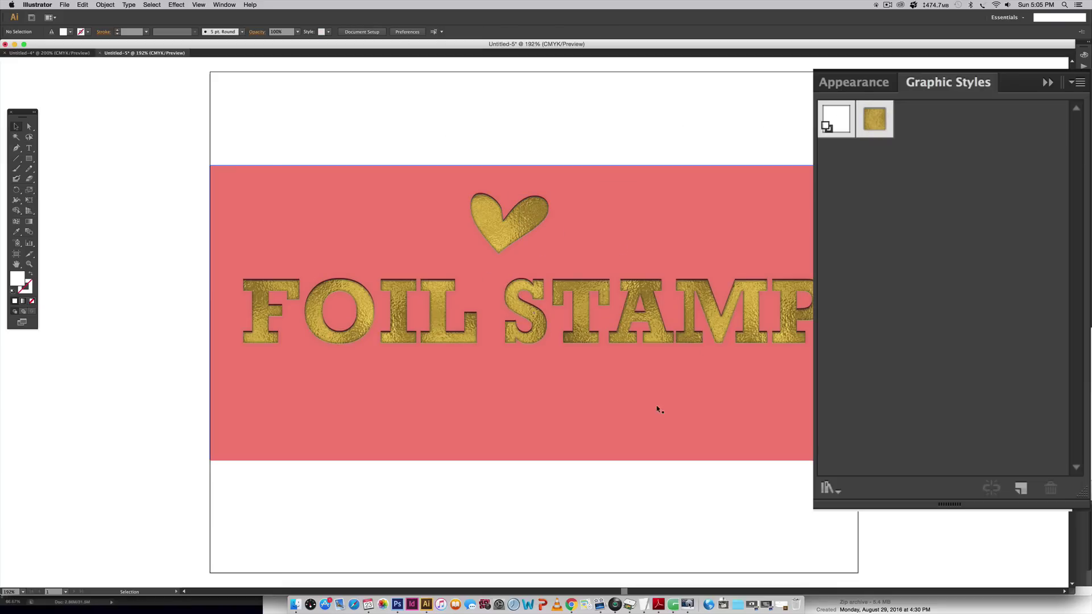
Step: Add the text "effect" beneath FOIL STAMP, apply the foil stamp graphic style to it and deselect it
key("t")
left_click(480, 403)
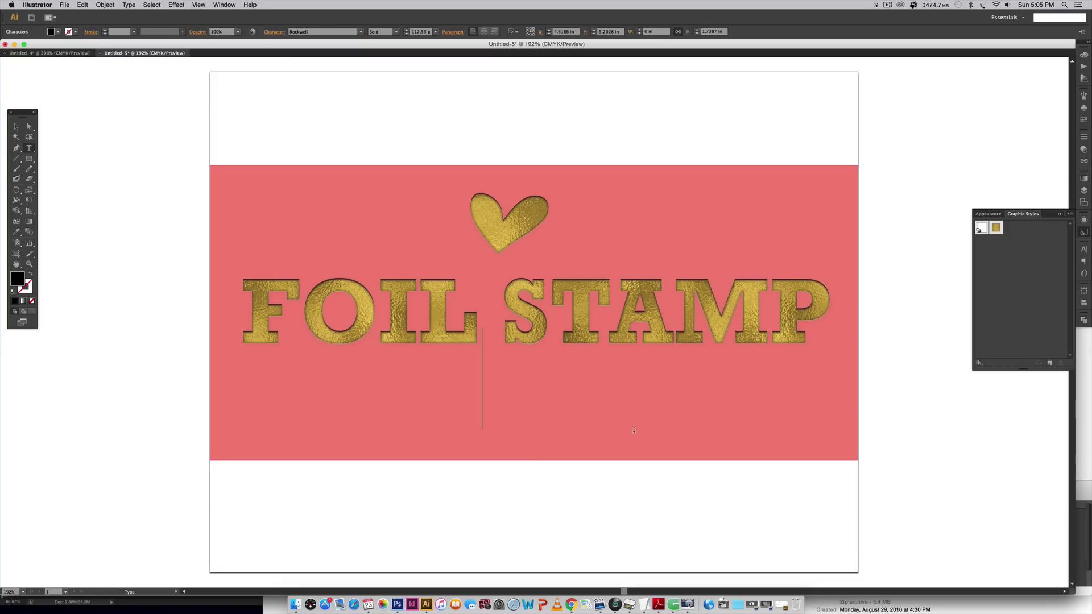
type("effect")
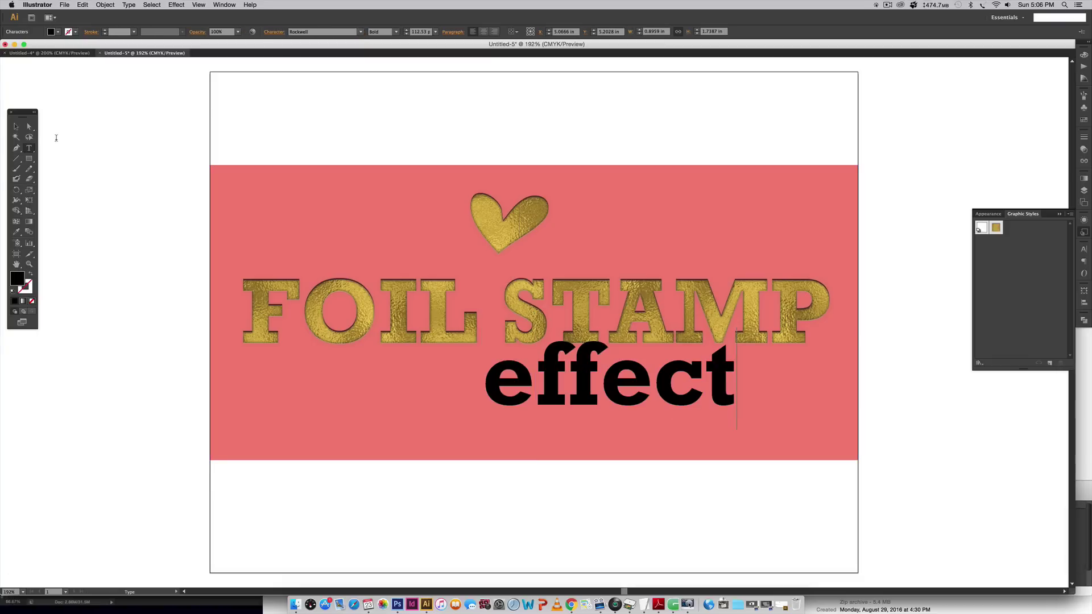
key("Escape")
left_click_drag(633, 386, 518, 407)
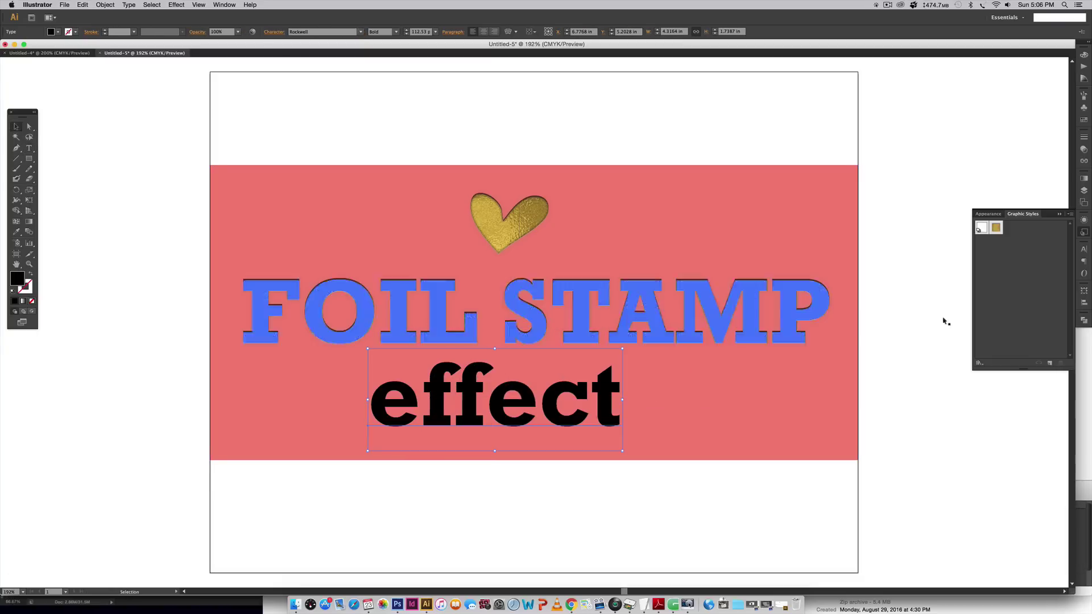
left_click(995, 227)
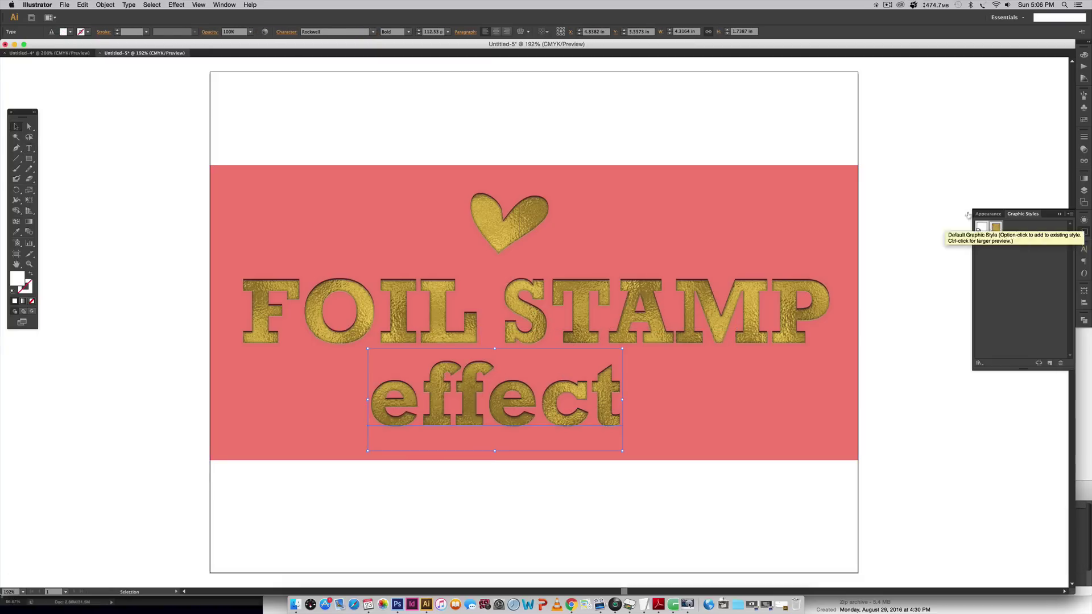
left_click(897, 120)
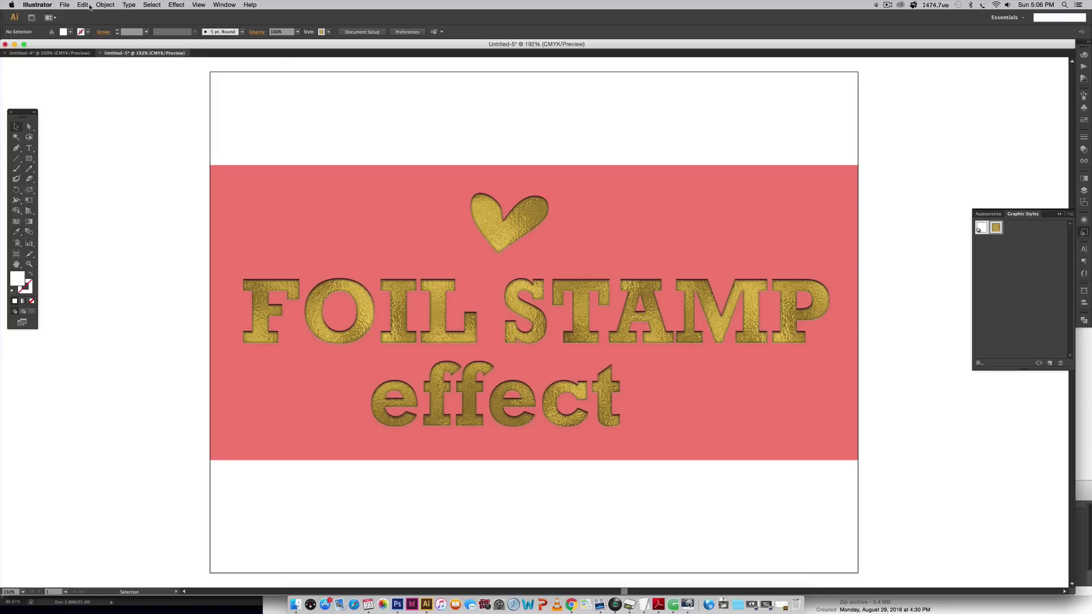
Step: Create a new Letter document, 11 by 8.5 in, in CMYK at 300 ppi and display its graphic styles
left_click(65, 5)
key("super+n")
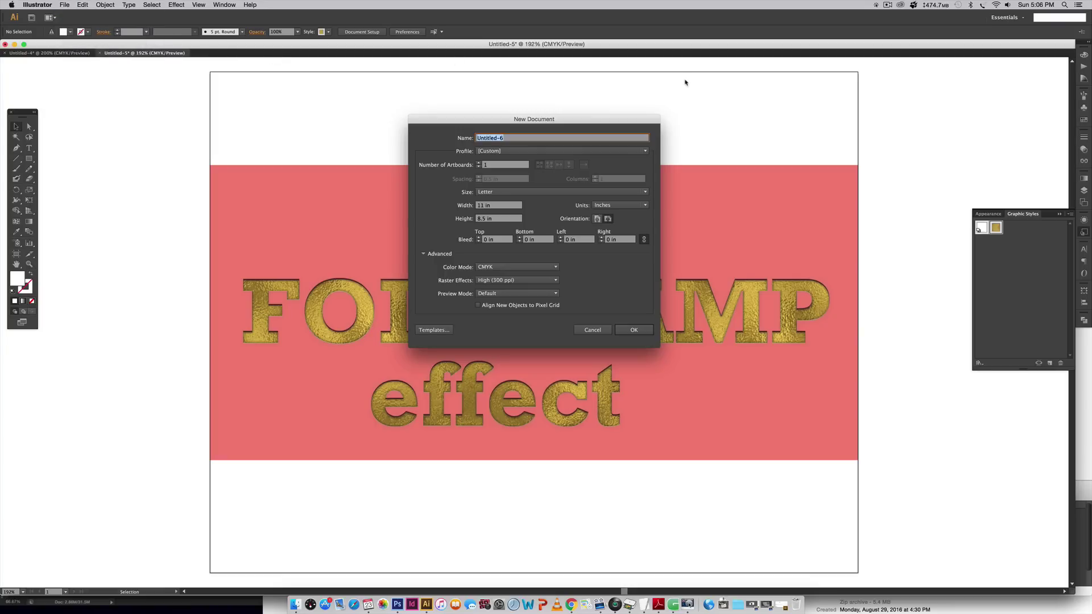
left_click(633, 329)
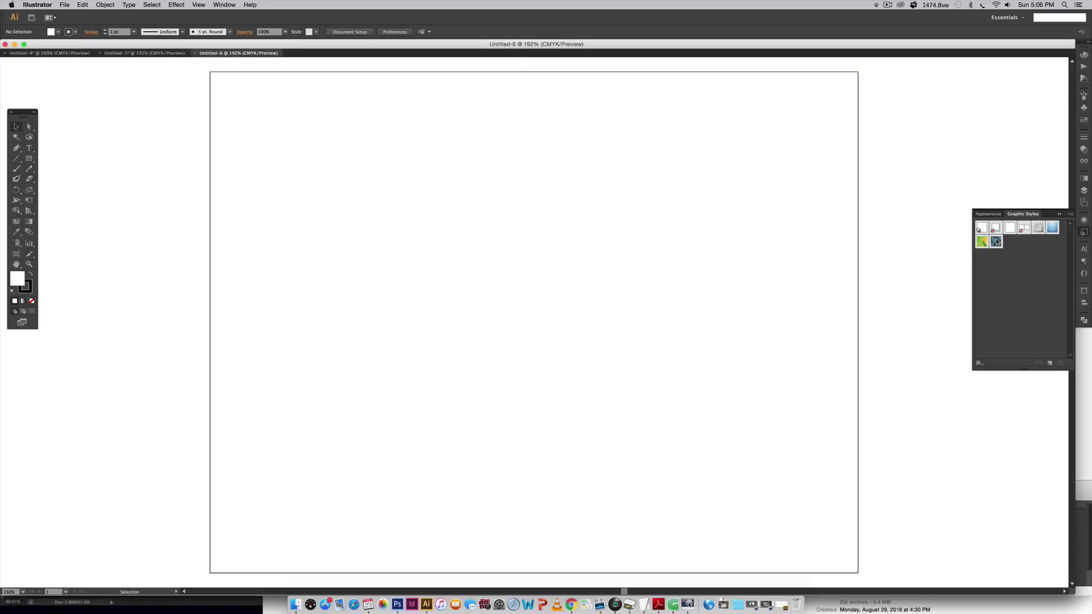
left_click(988, 214)
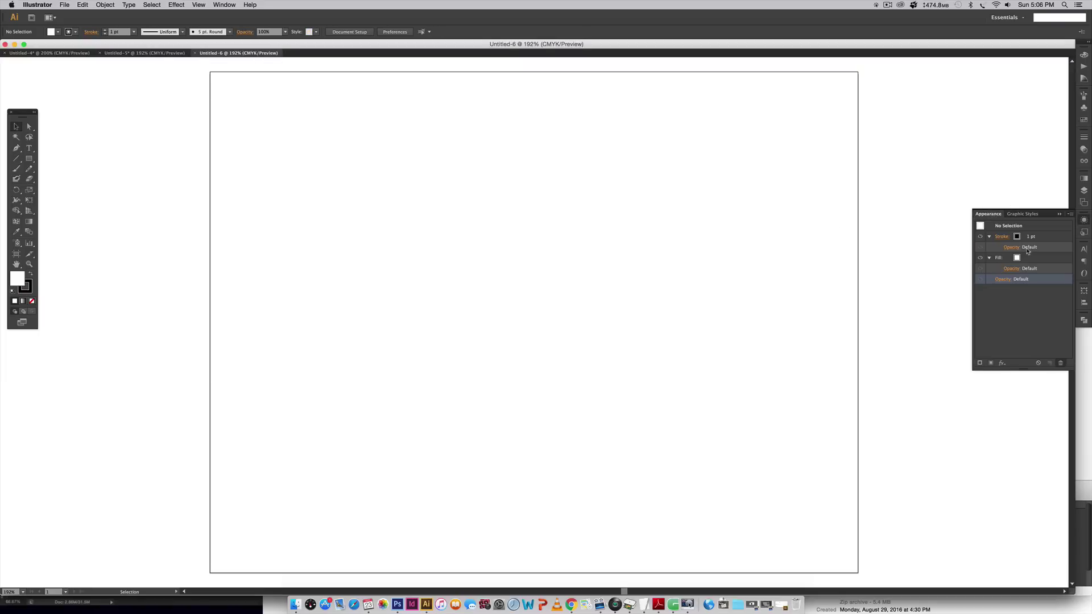
left_click(1021, 214)
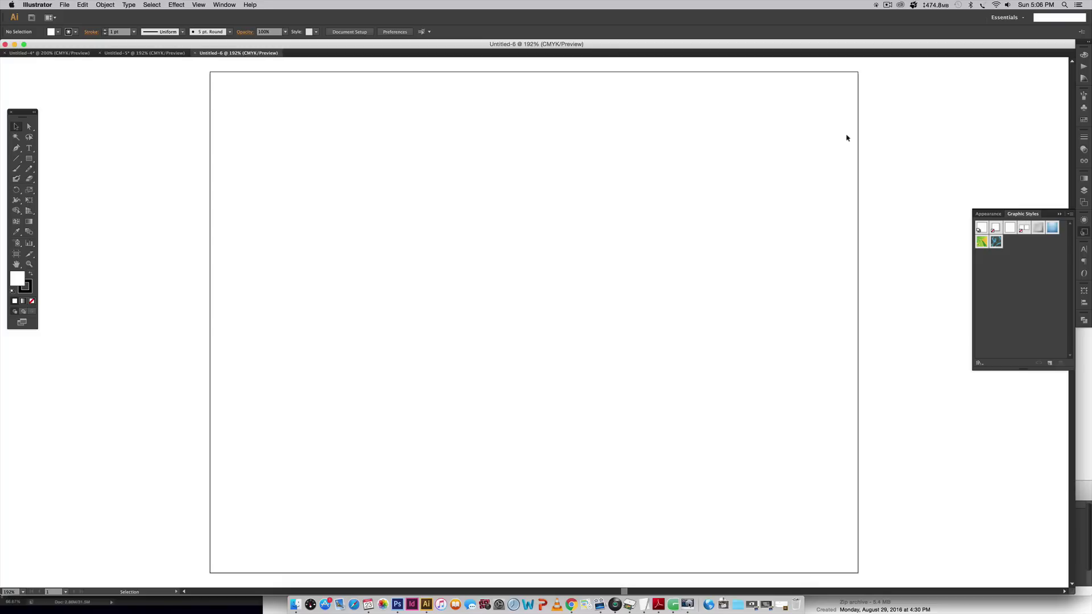
Step: Copy the foil-styled "effect" text from Untitled-5 into the new document to bring its graphic style along, and deselect it
left_click(114, 53)
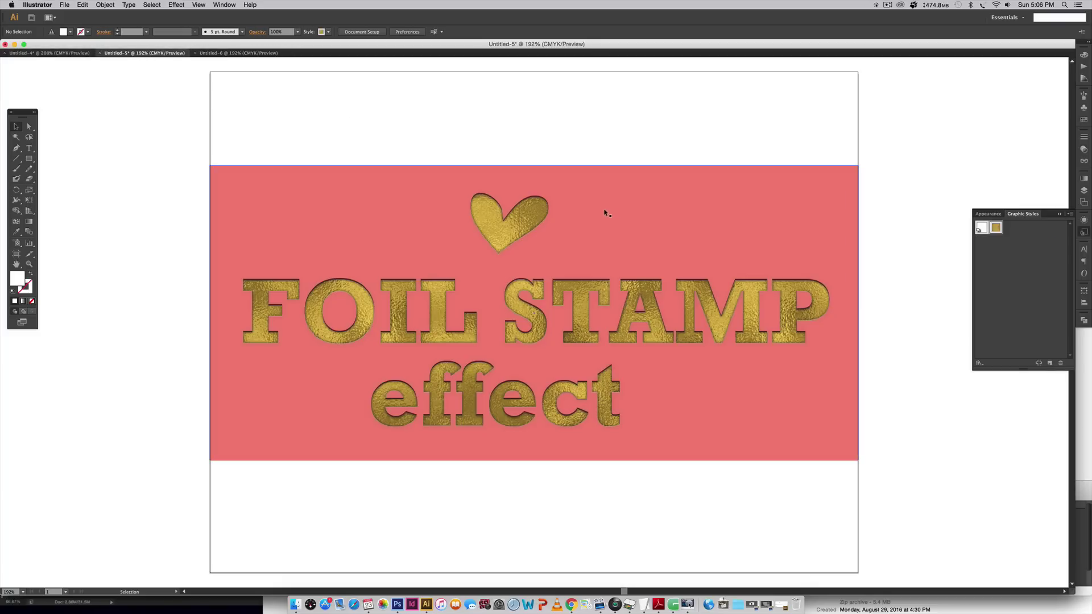
left_click(497, 379)
key("super+c")
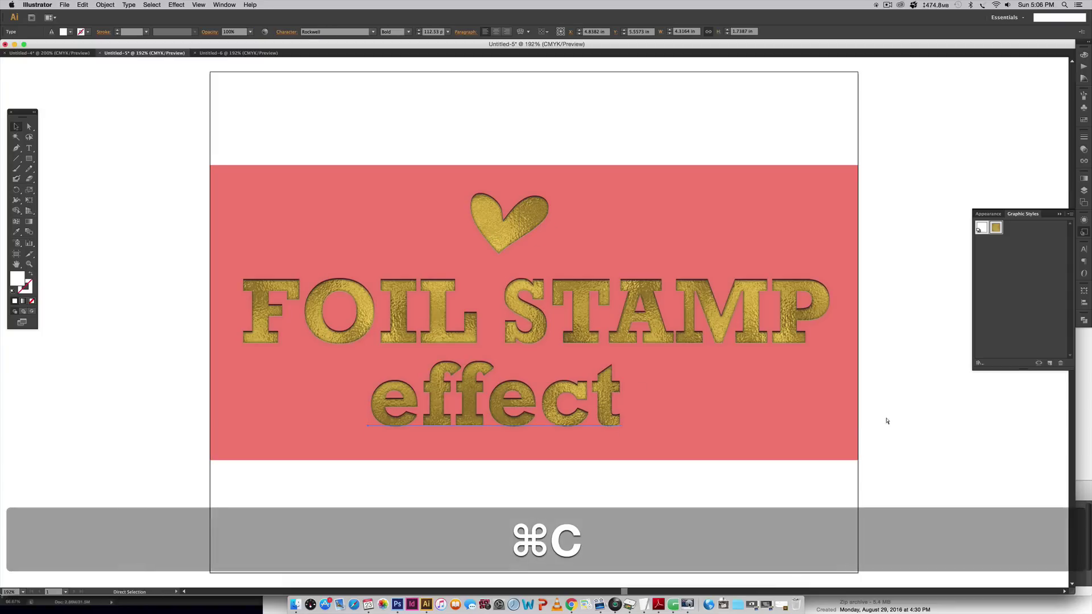
left_click(238, 52)
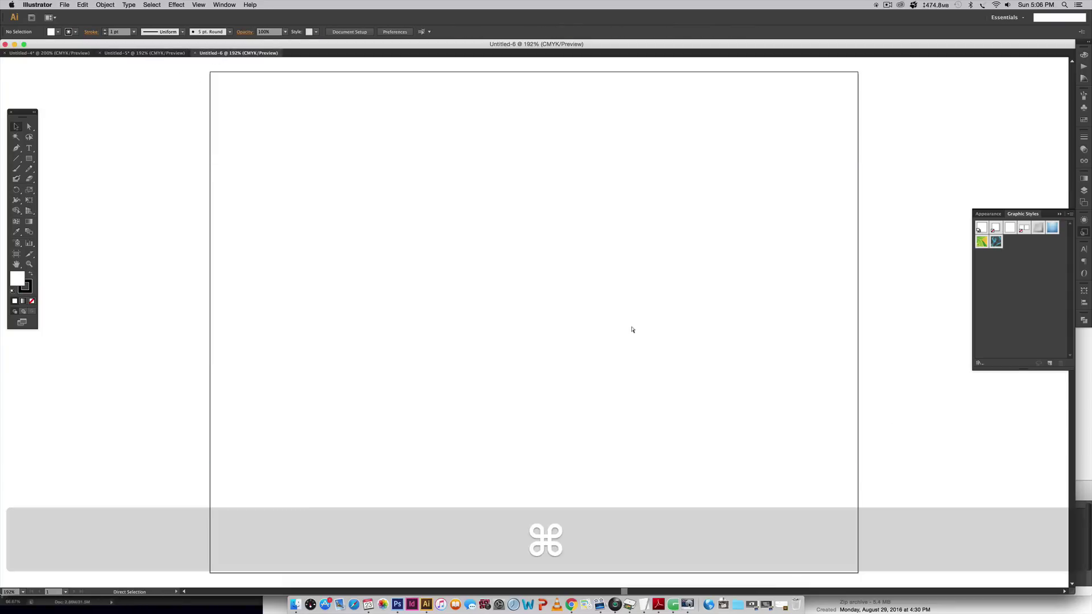
key("super+v")
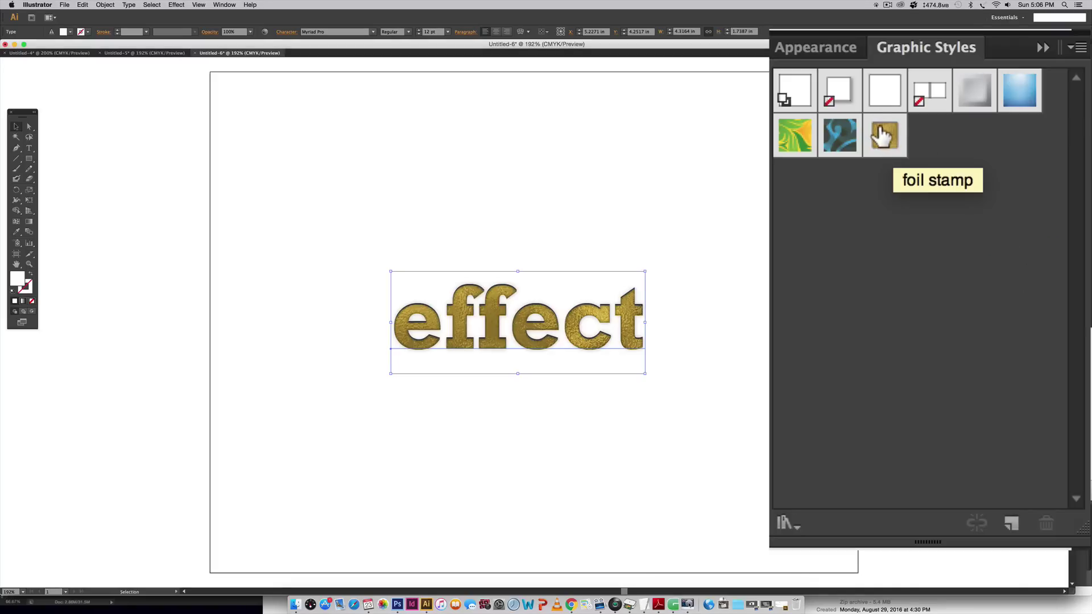
left_click(773, 312)
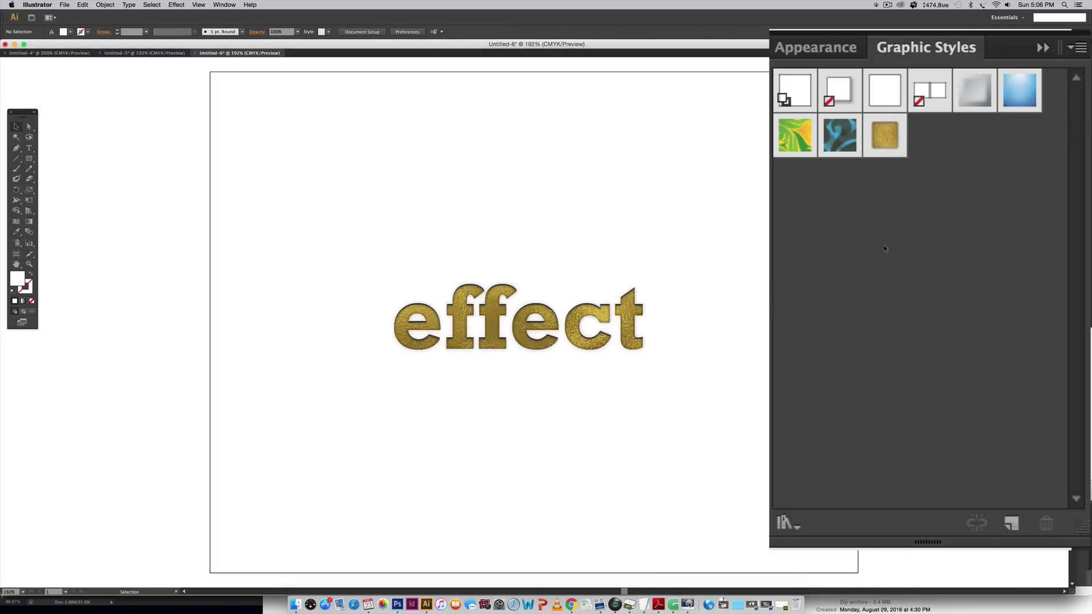
left_click(161, 52)
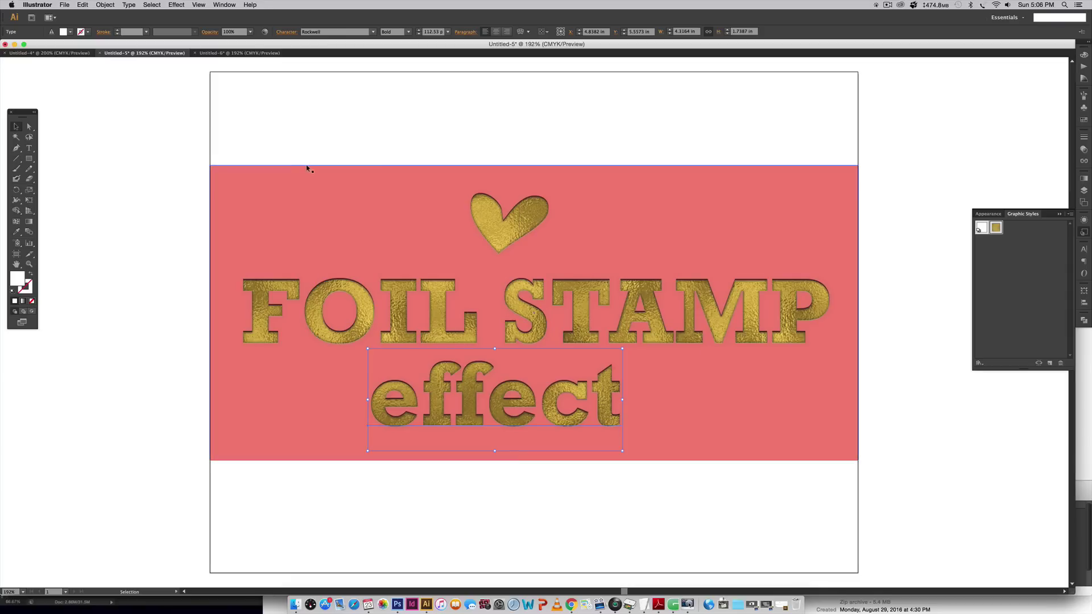
key("super+grave")
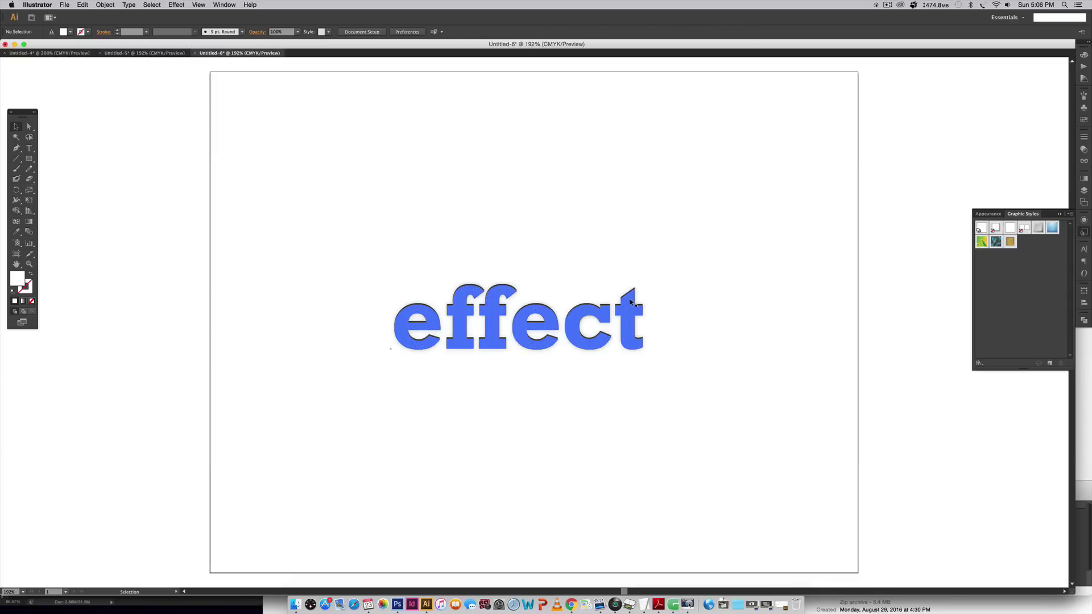
left_click_drag(630, 302, 631, 301)
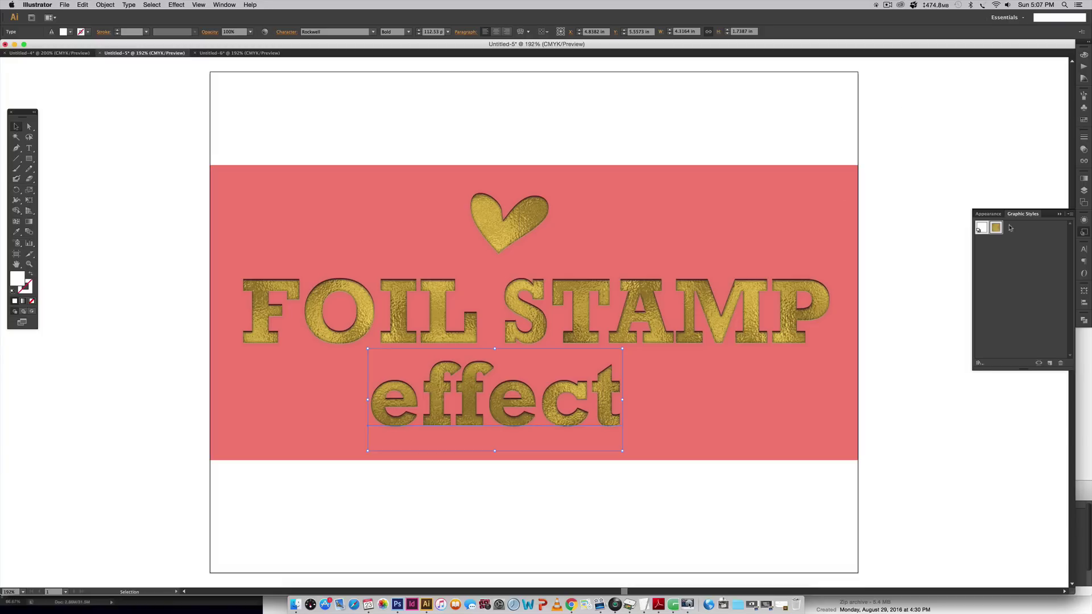
Step: Save Untitled-5's graphic styles as a library file named "foil-stamp" in the foil-stamp folder
left_click(1070, 214)
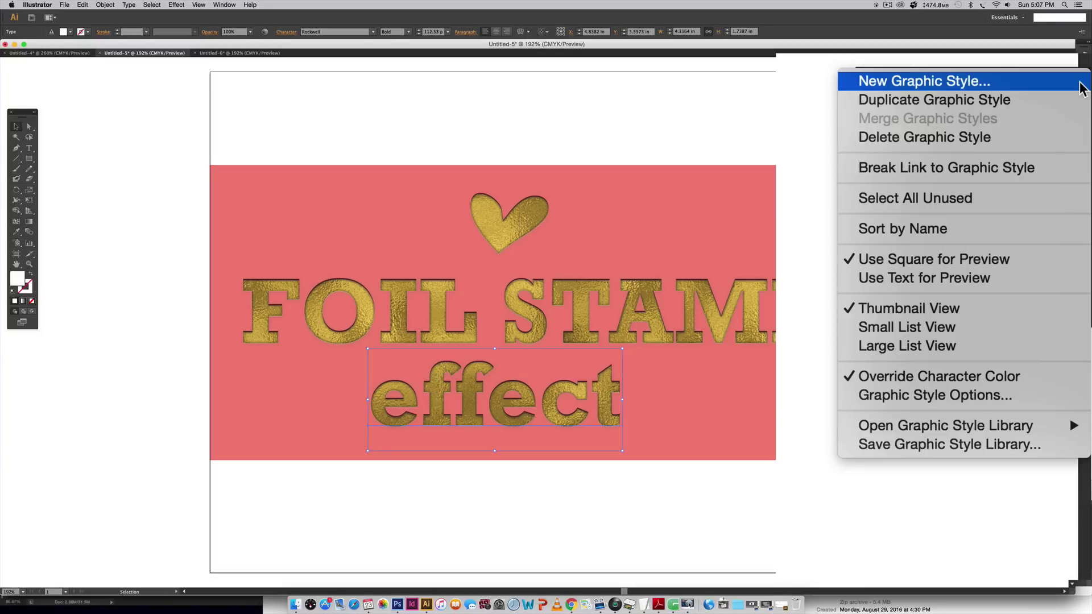
left_click(1023, 444)
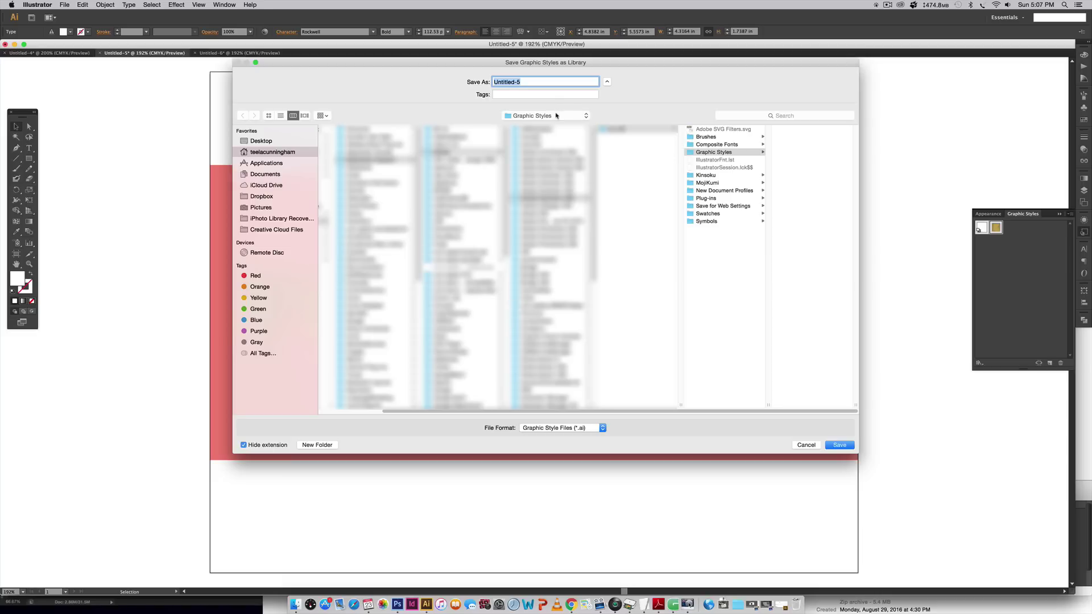
left_click(556, 115)
left_click(556, 225)
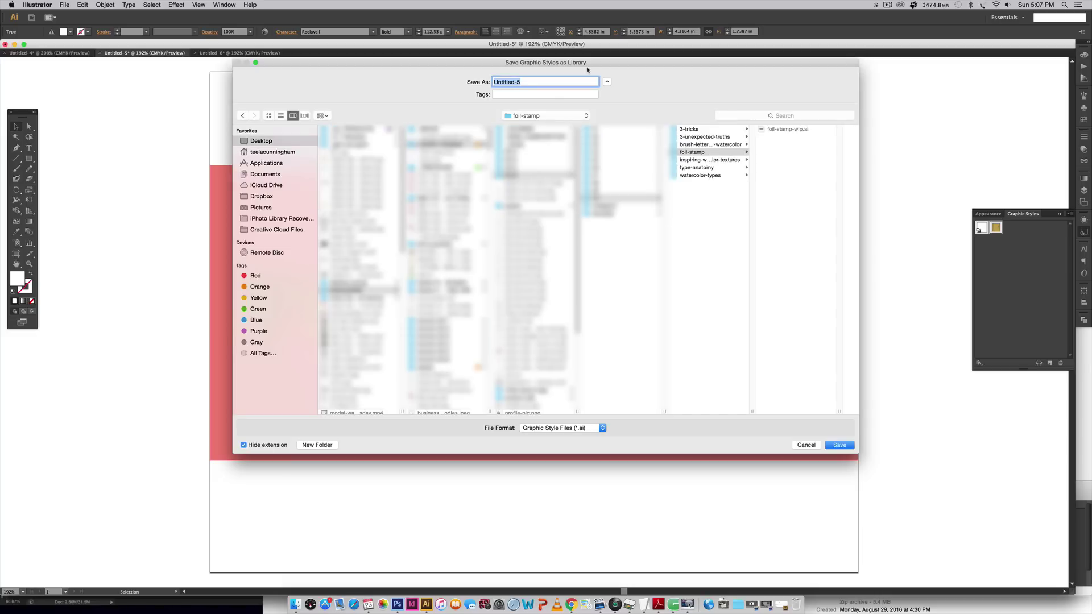
type("foil-stamp")
key("Return")
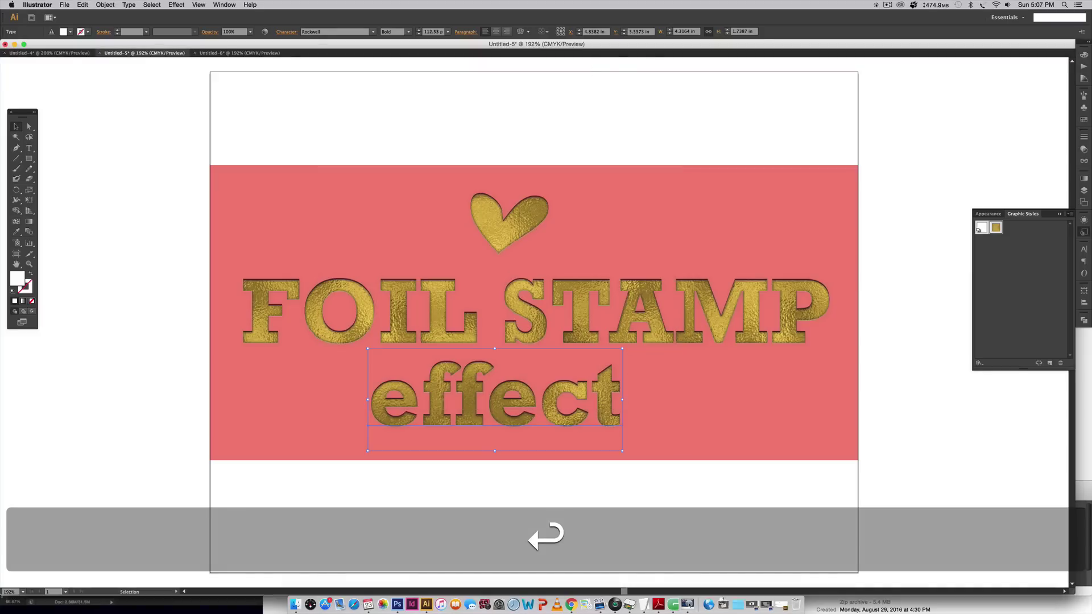
Step: Create another blank document, accepting the offered settings
left_click(225, 53)
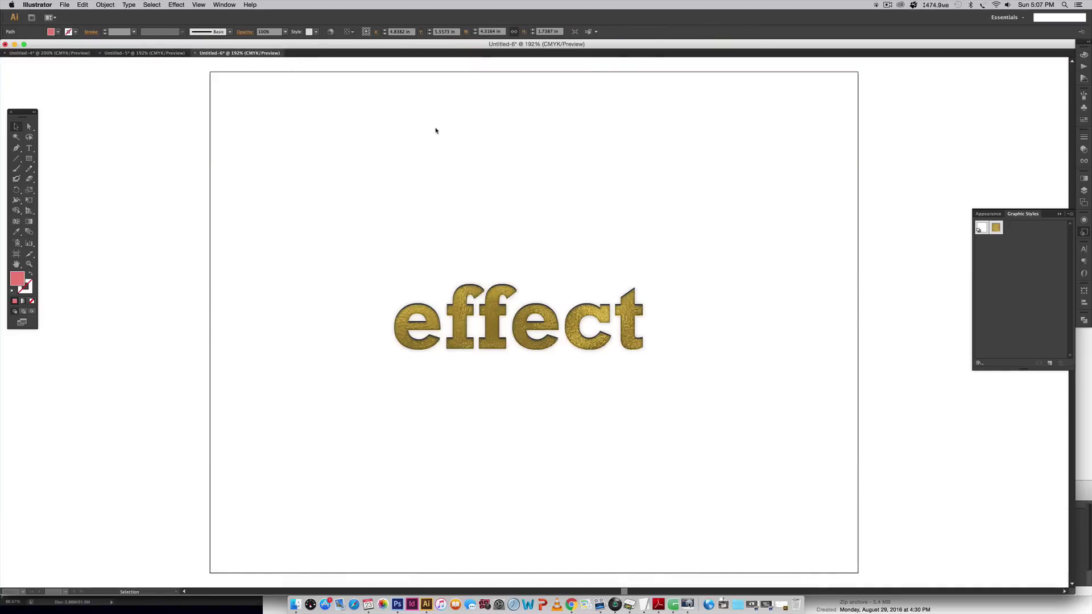
left_click(64, 5)
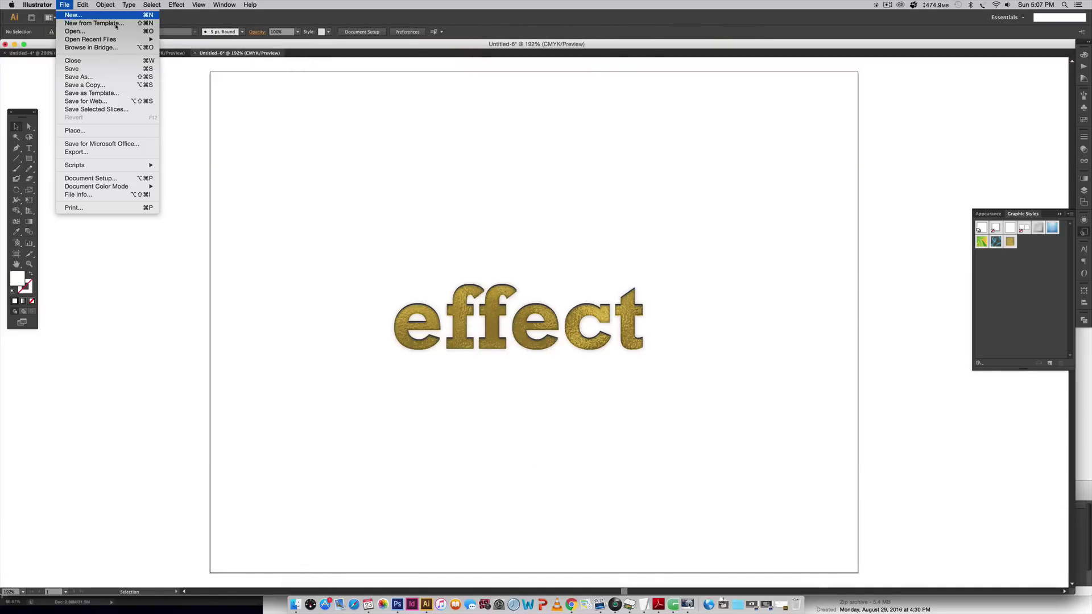
left_click(73, 15)
left_click(636, 330)
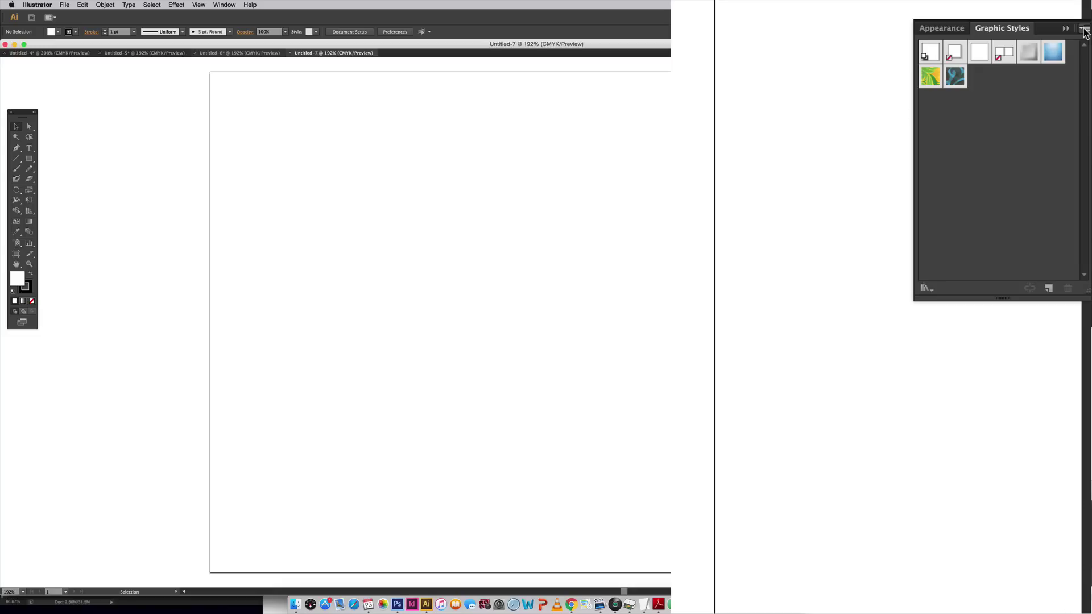
Step: Load the saved graphic style library foil-stamp.ai from the foil-stamp folder into the blank document
left_click(1084, 29)
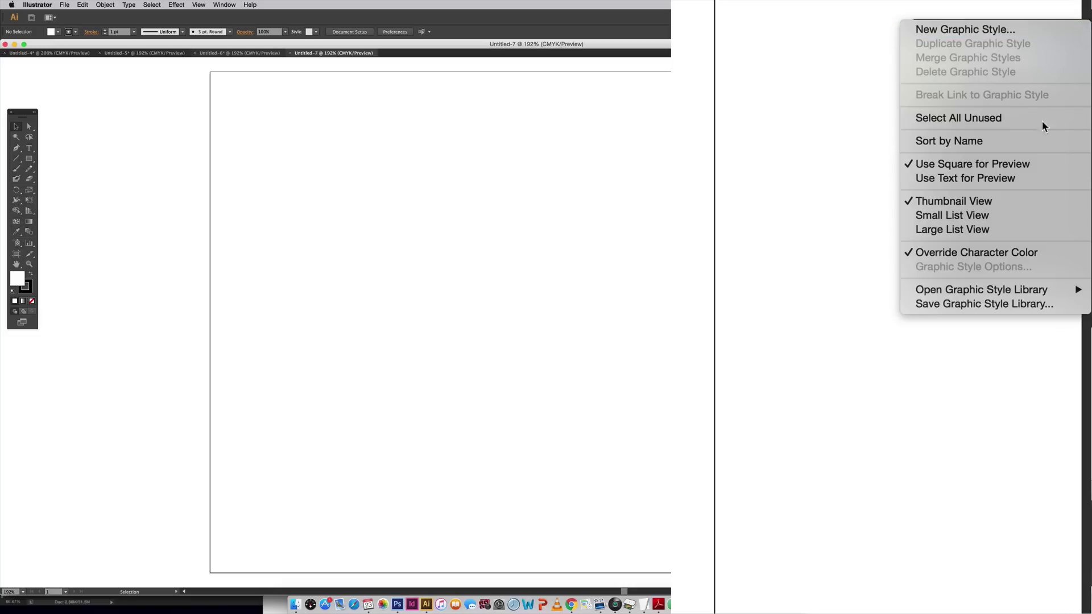
mouse_move(1002, 296)
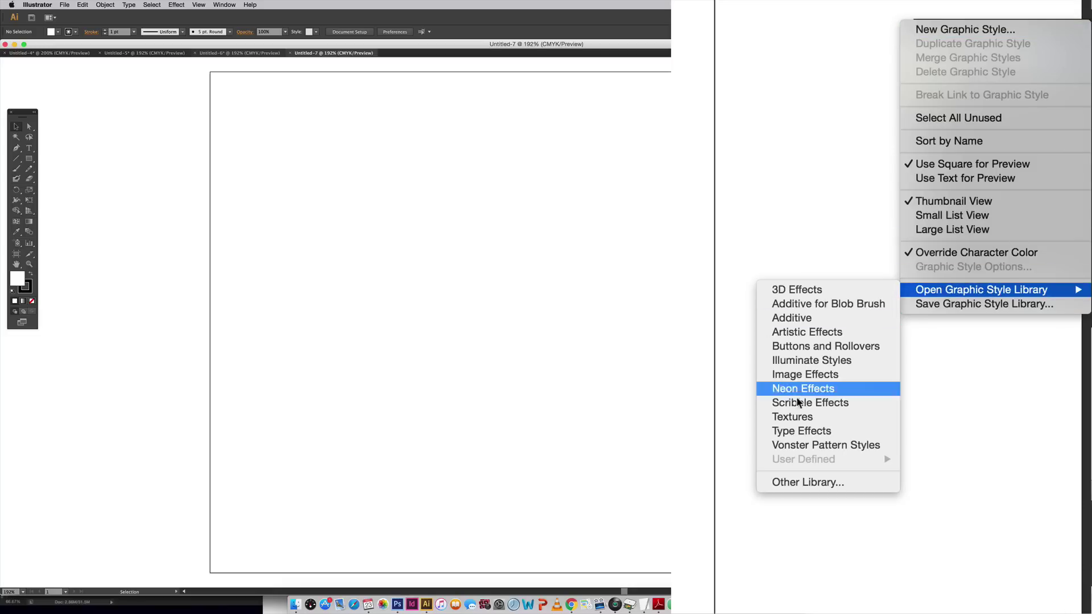
left_click(792, 485)
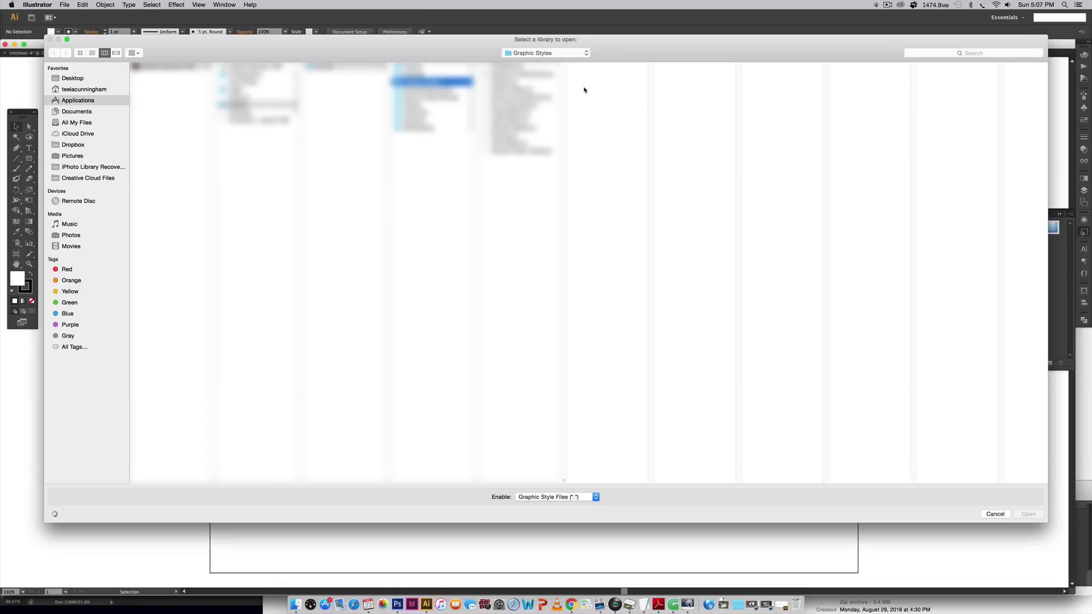
left_click(570, 54)
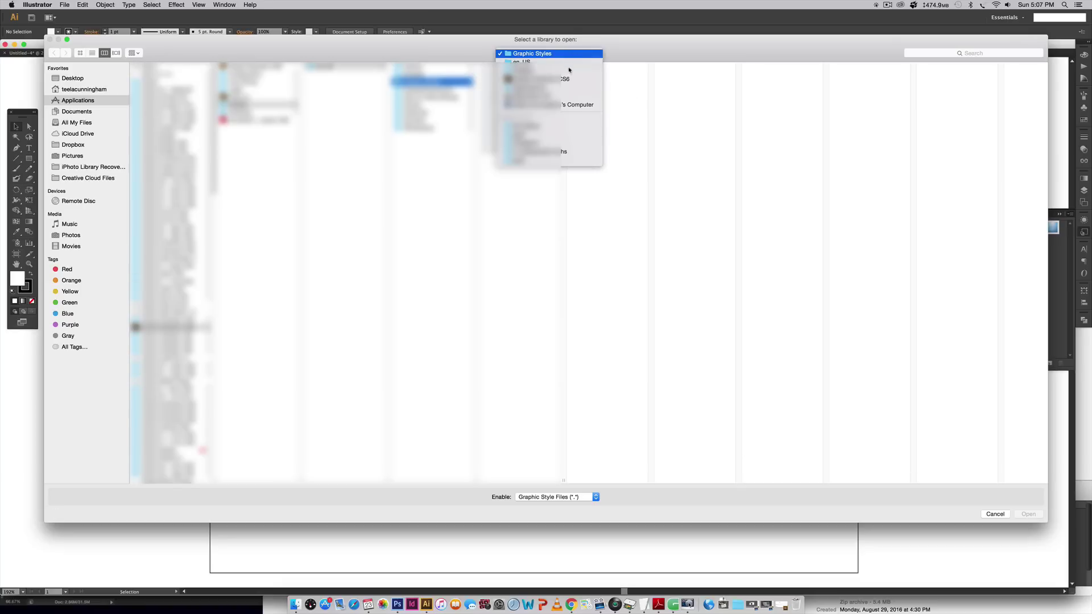
left_click(543, 125)
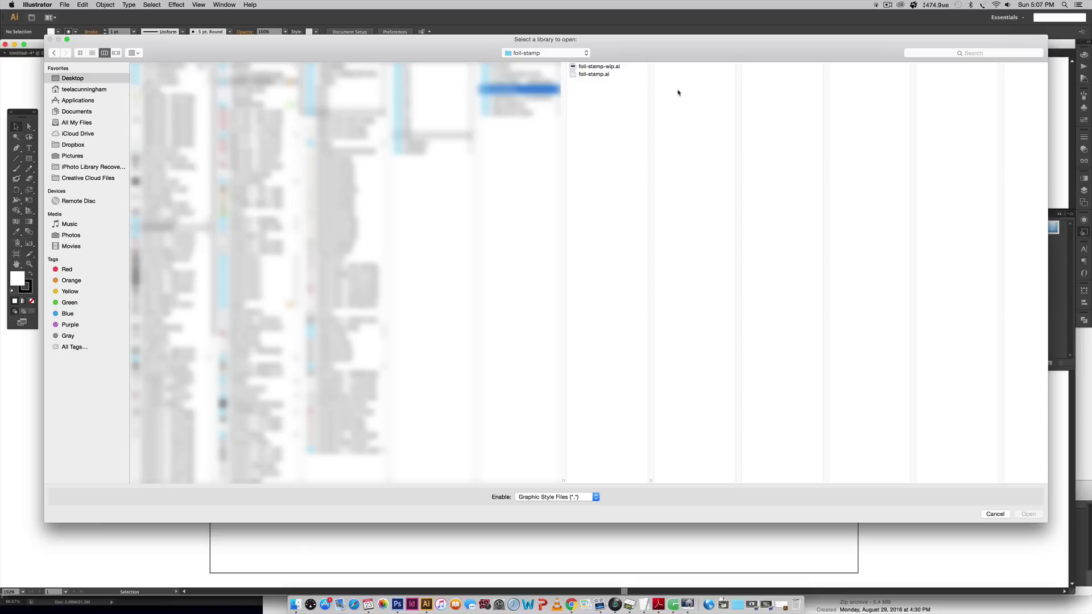
left_click(604, 75)
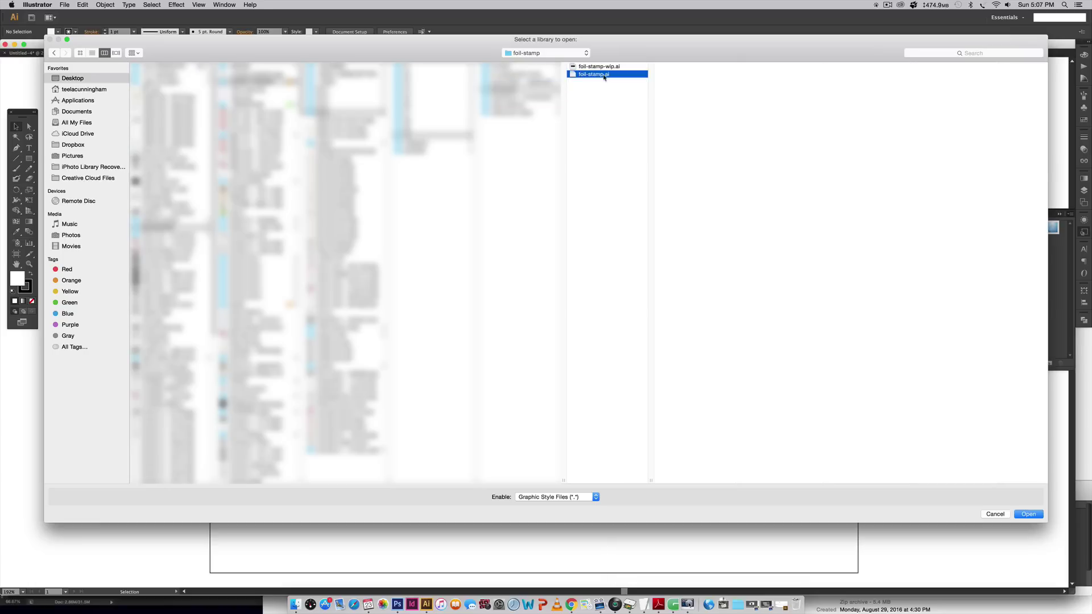
left_click(1030, 515)
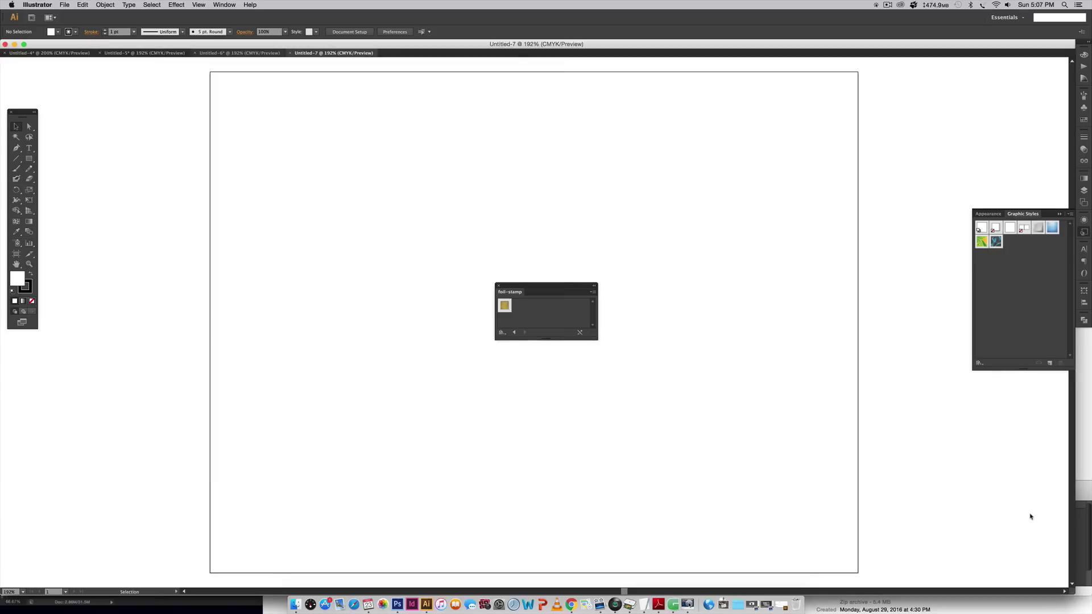
Step: Move the foil-stamp library clear of the artboard and add the point text "foil stamp" on the blank artboard
left_click_drag(541, 287, 934, 144)
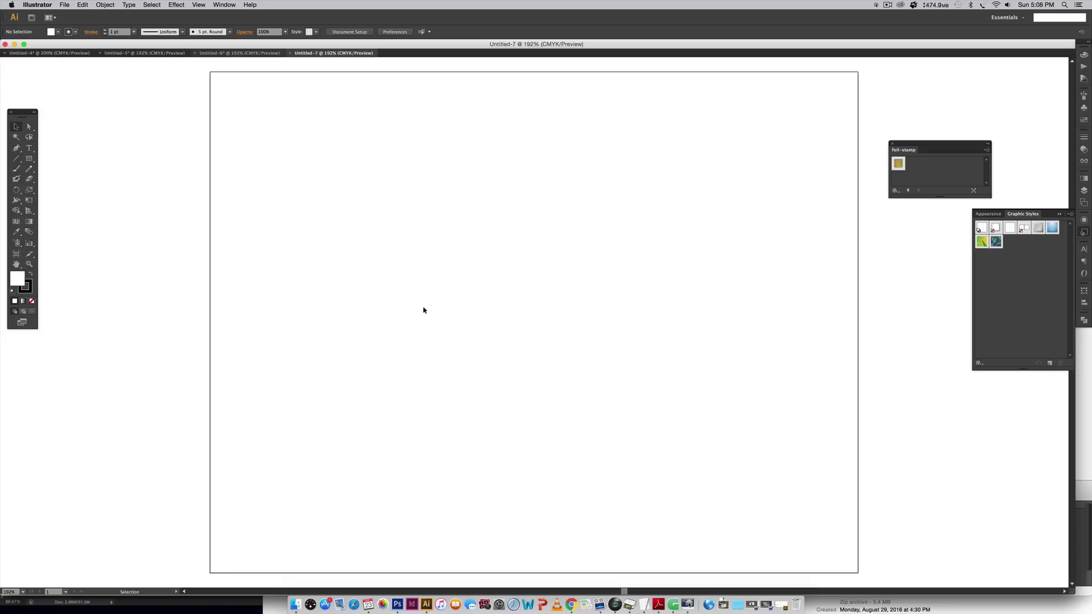
key("t")
left_click(426, 284)
type("foil")
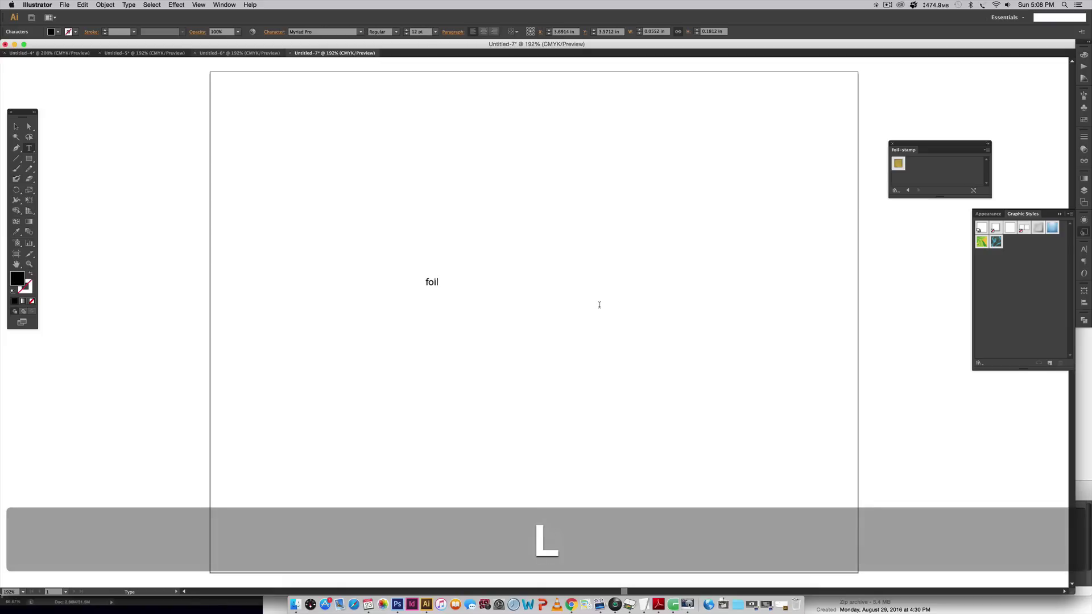
type(" stamp")
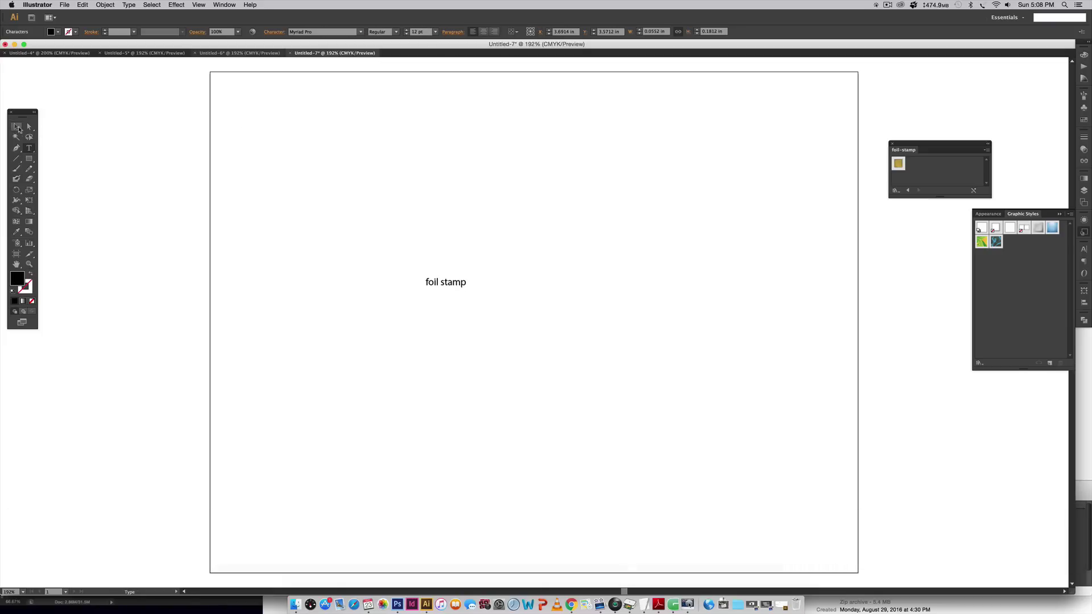
Step: Enlarge the "foil stamp" text to about 190 pt across the artboard, apply the foil-stamp library's gold style, and deselect it
left_click(17, 128)
left_click_drag(467, 289, 763, 387)
left_click_drag(677, 288, 751, 306)
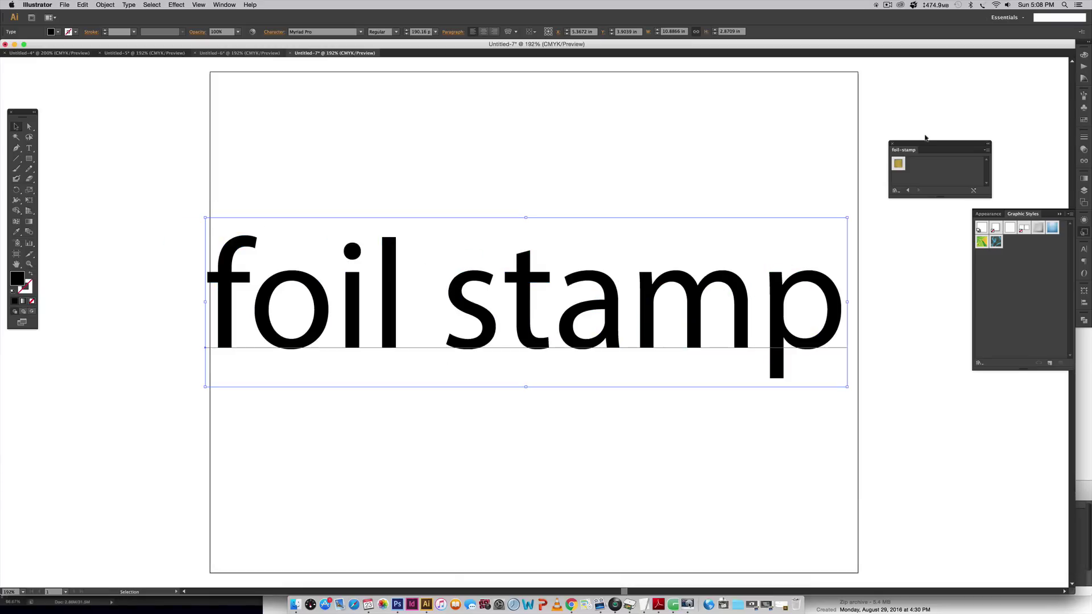
left_click(897, 165)
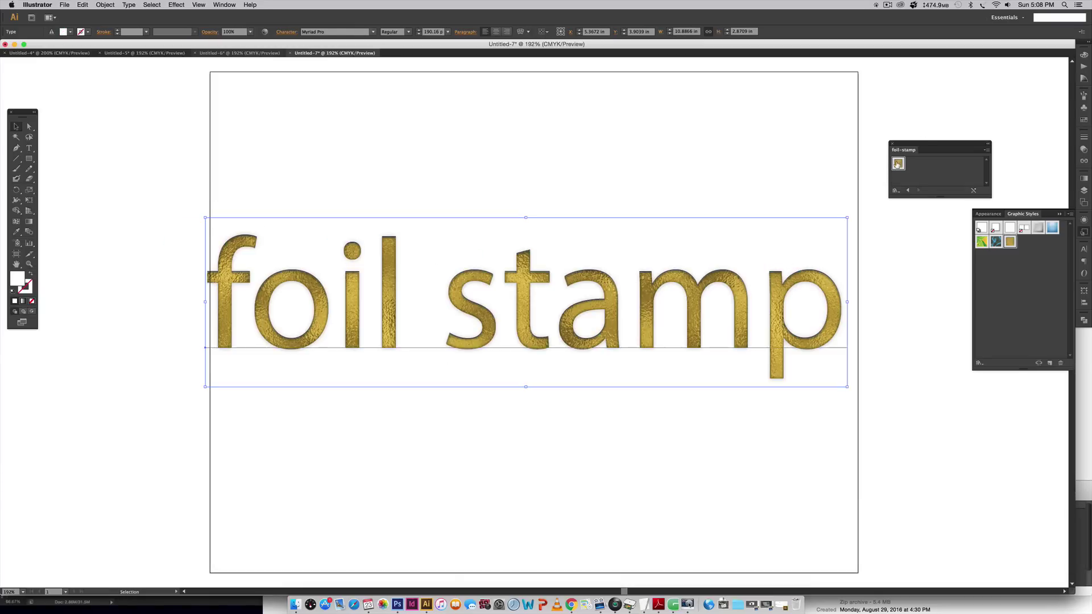
left_click(686, 129)
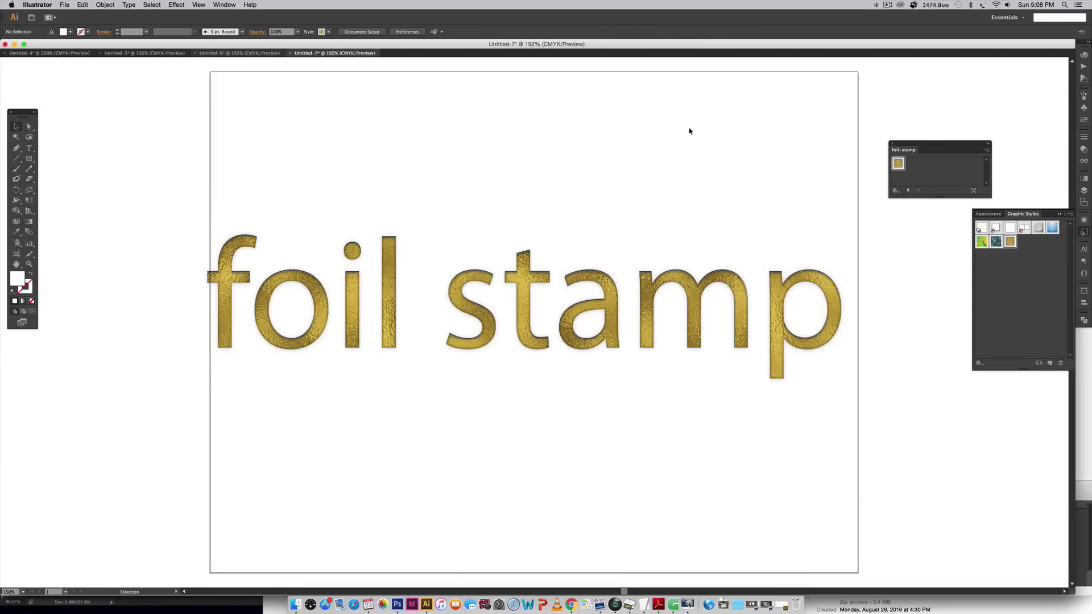